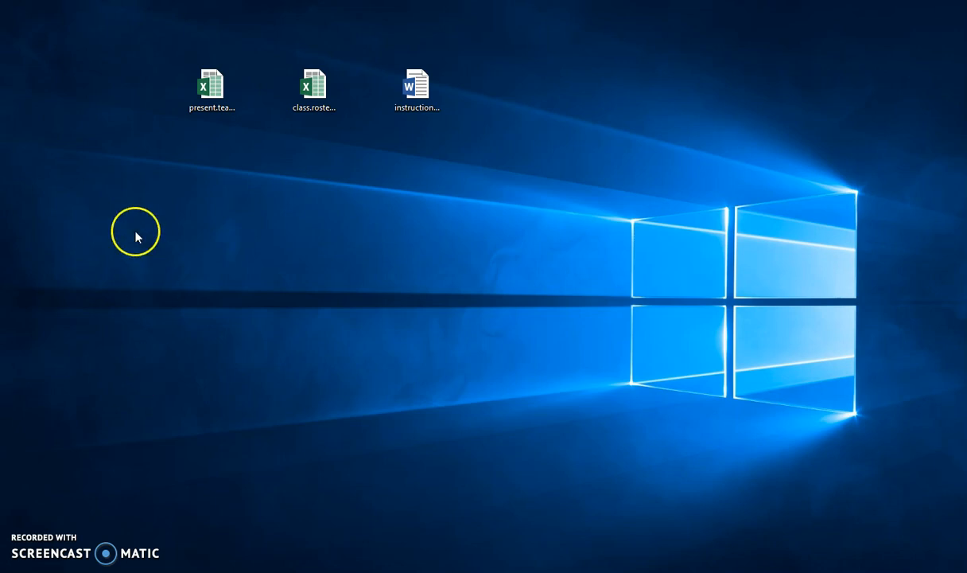
Open the present.teacher.scheduling.form workbook from the desktop.
{"action": "double_click", "coordinate": [210, 94]}
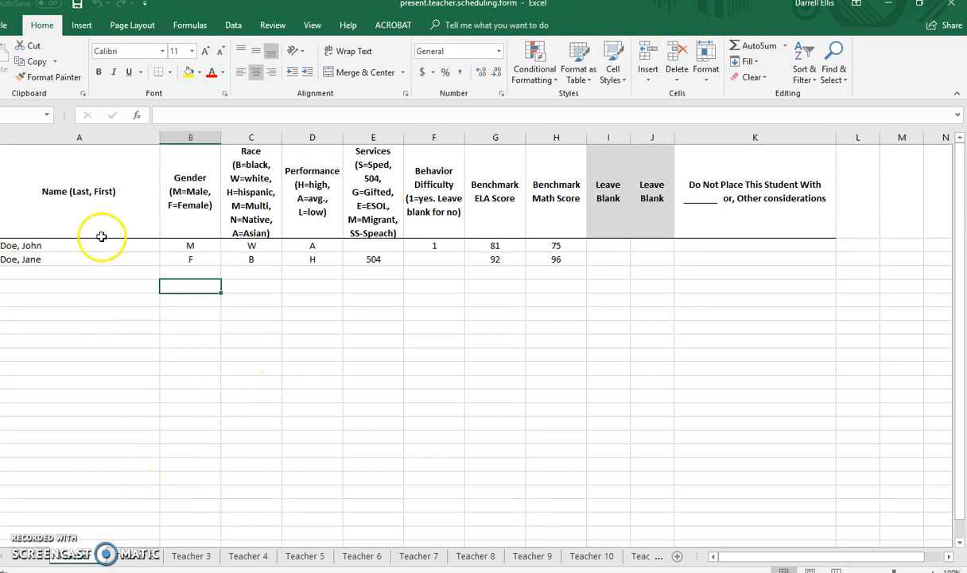
{"action": "left_click", "coordinate": [5, 24]}
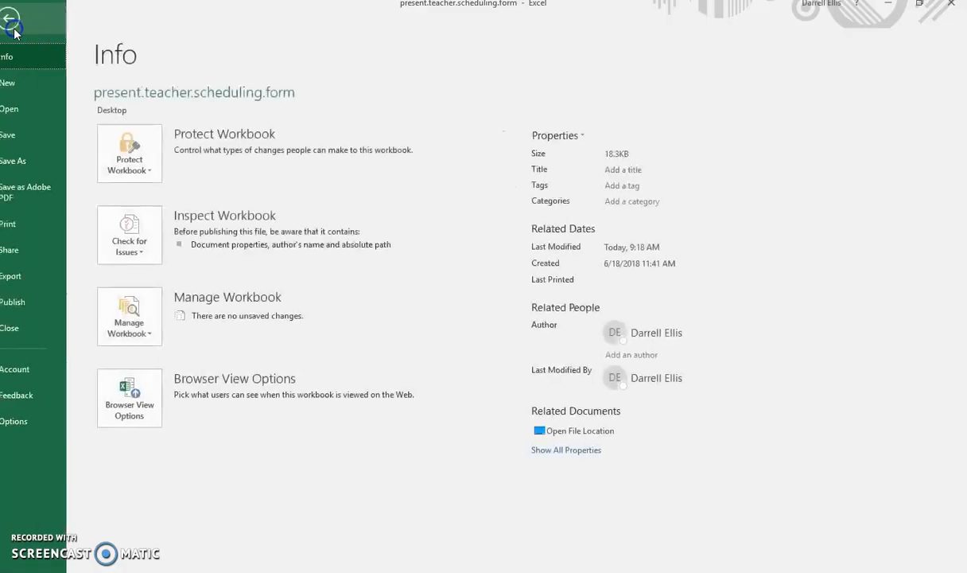
{"action": "left_click", "coordinate": [17, 160]}
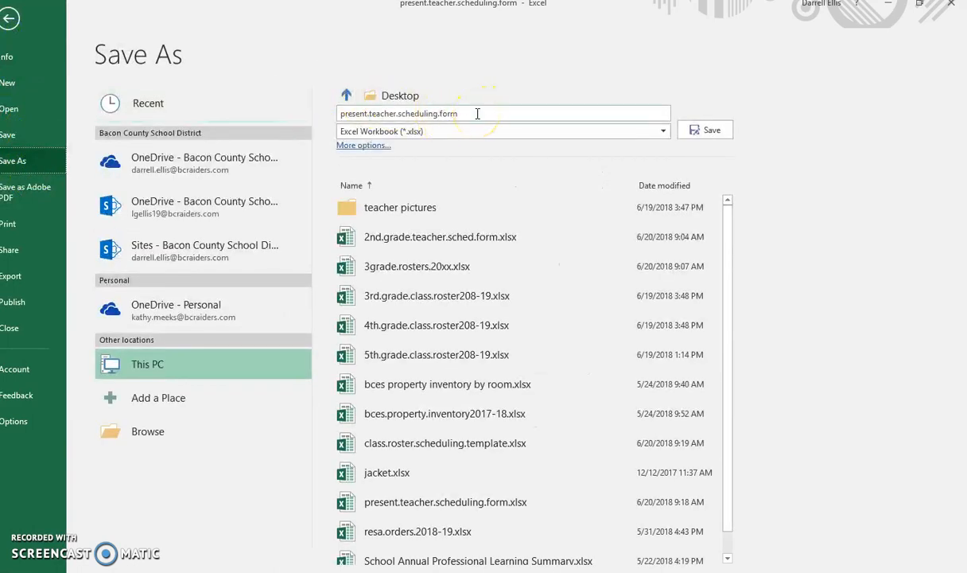
{"action": "left_click", "coordinate": [9, 18]}
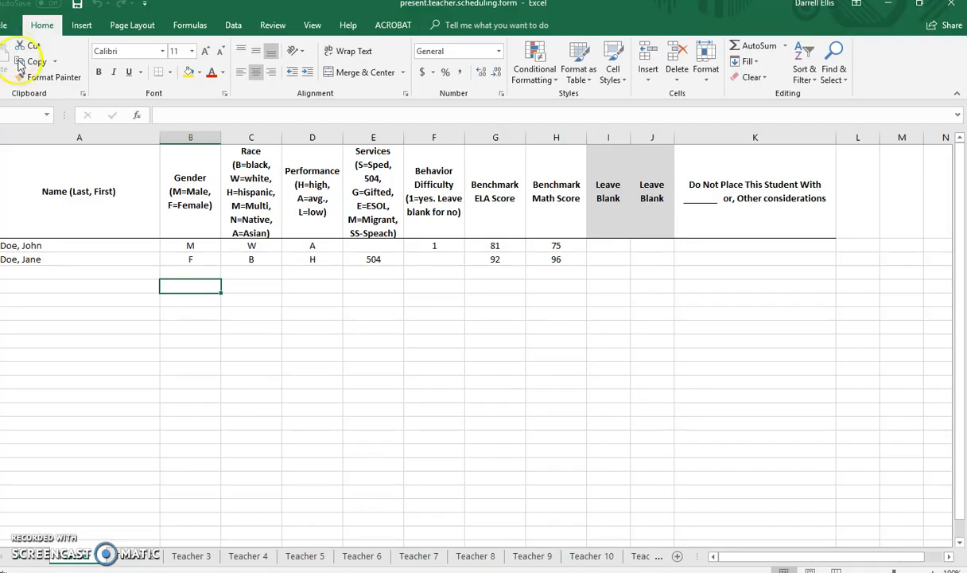
Save a copy of the scheduling form to the Desktop as an Excel workbook named 2nd.grade.20xx.
{"action": "left_click", "coordinate": [10, 27]}
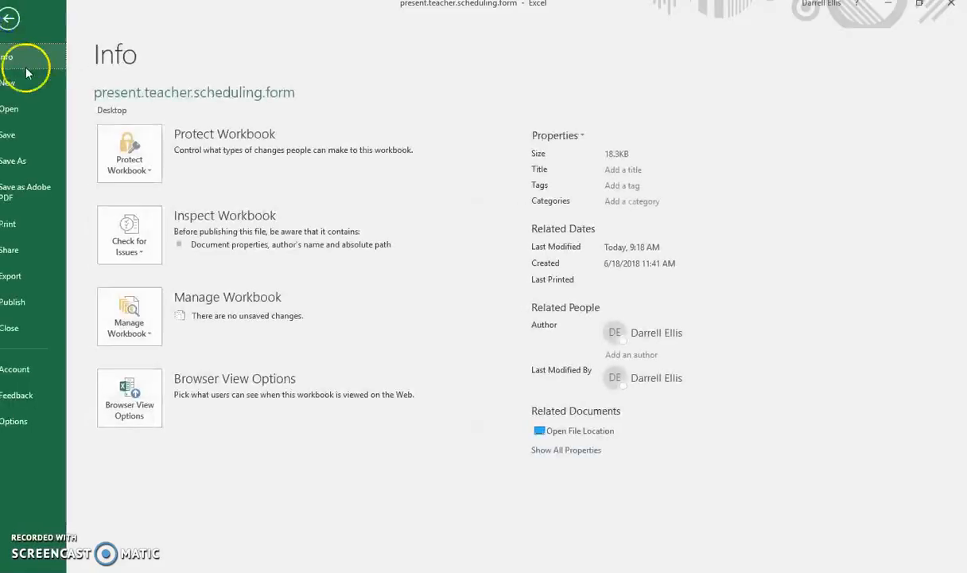
{"action": "left_click", "coordinate": [30, 159]}
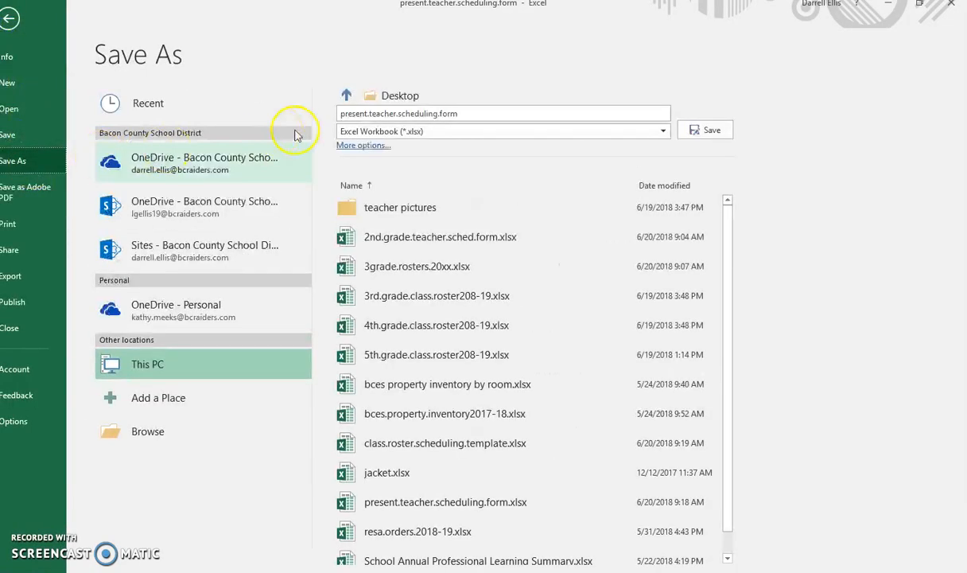
{"action": "left_click", "coordinate": [486, 112]}
{"action": "type", "text": "2nd.grade.20xx"}
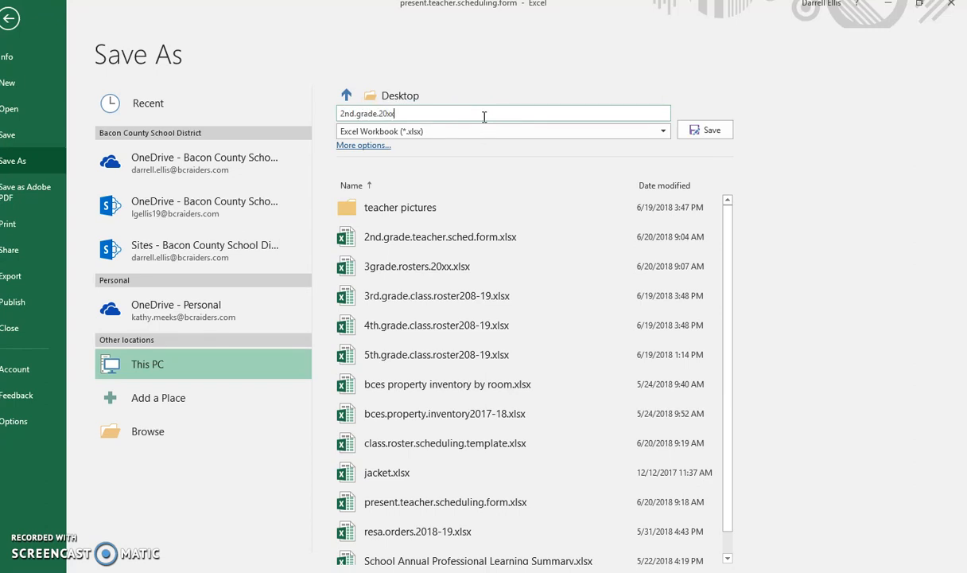
{"action": "left_click", "coordinate": [696, 128]}
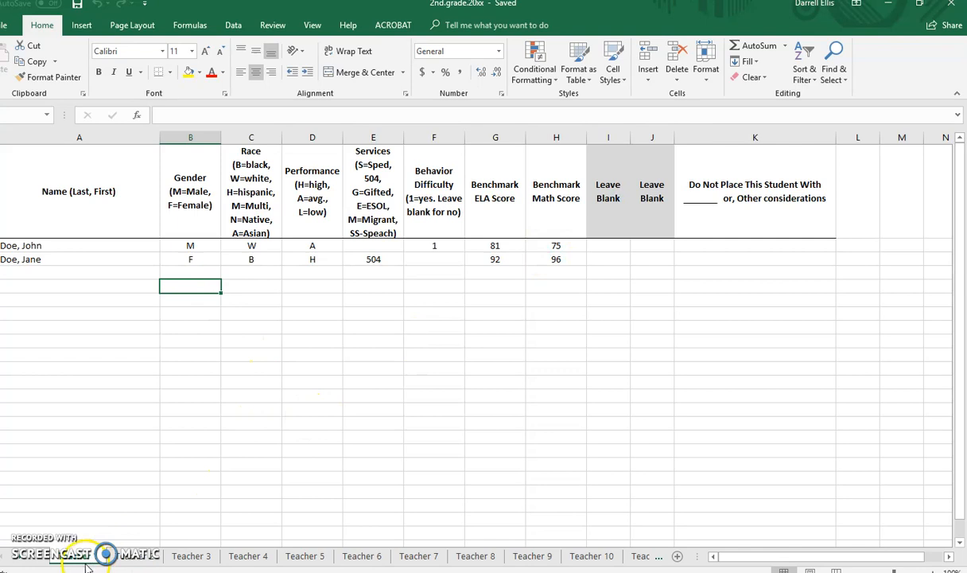
Rename the first two teacher sheets with the names of the teachers.
{"action": "left_click_drag", "start_coordinate": [89, 561], "coordinate": [133, 497]}
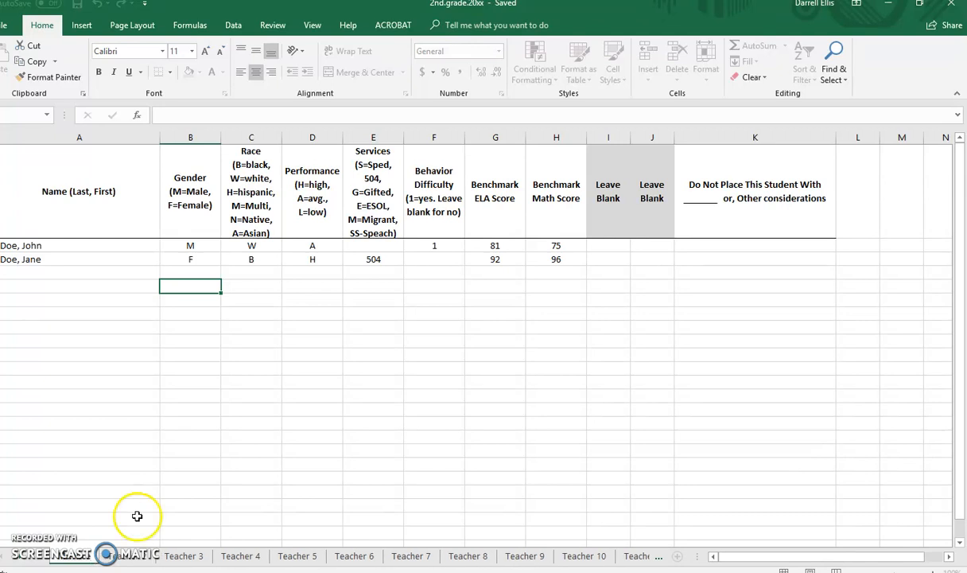
{"action": "left_click", "coordinate": [137, 559]}
{"action": "double_click", "coordinate": [138, 560]}
{"action": "type", "text": "Ms."}
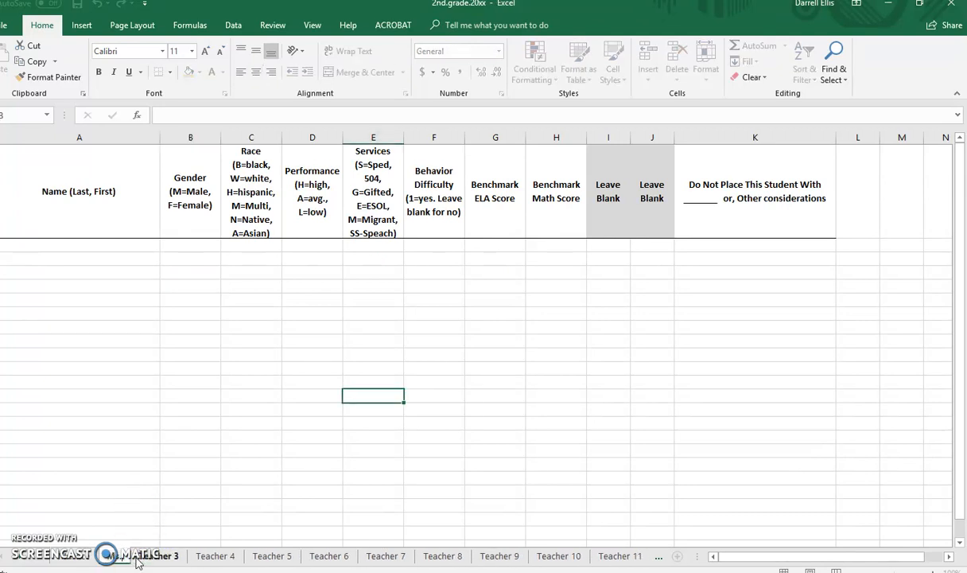
{"action": "type", "text": " Jones"}
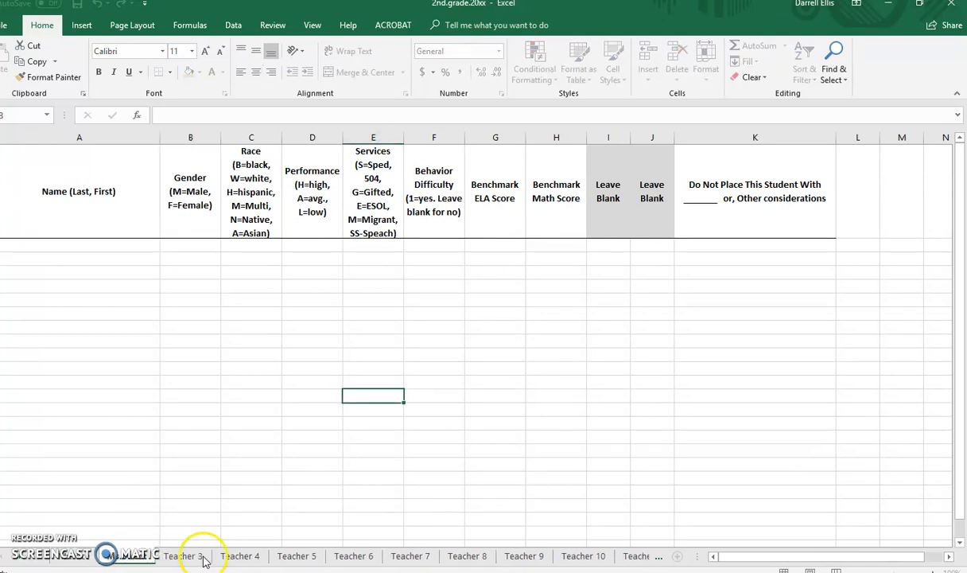
{"action": "left_click", "coordinate": [203, 559]}
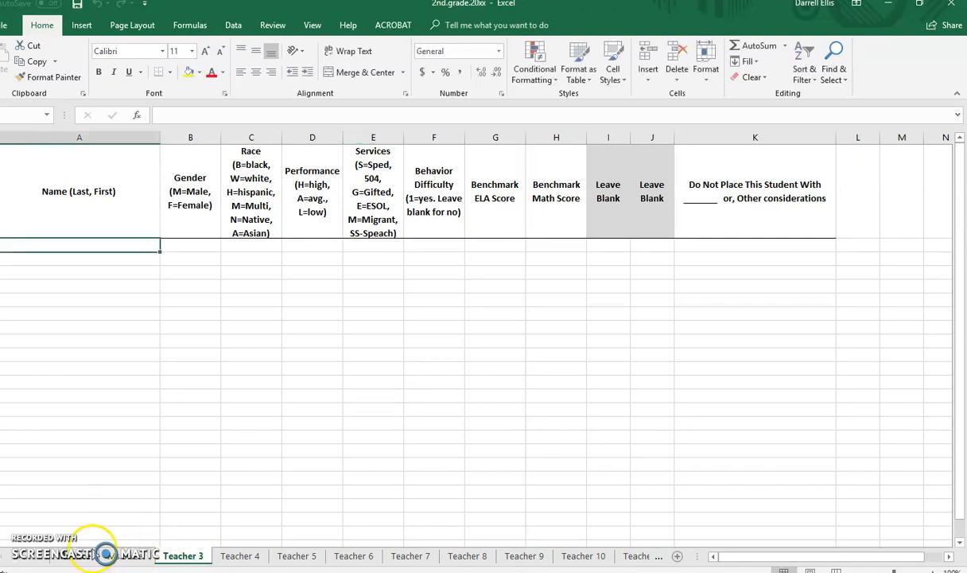
Return to the first teacher's sheet and examine the sample student entries and the Gender through Services columns.
{"action": "left_click", "coordinate": [88, 555]}
{"action": "left_click", "coordinate": [123, 556]}
{"action": "left_click", "coordinate": [81, 556]}
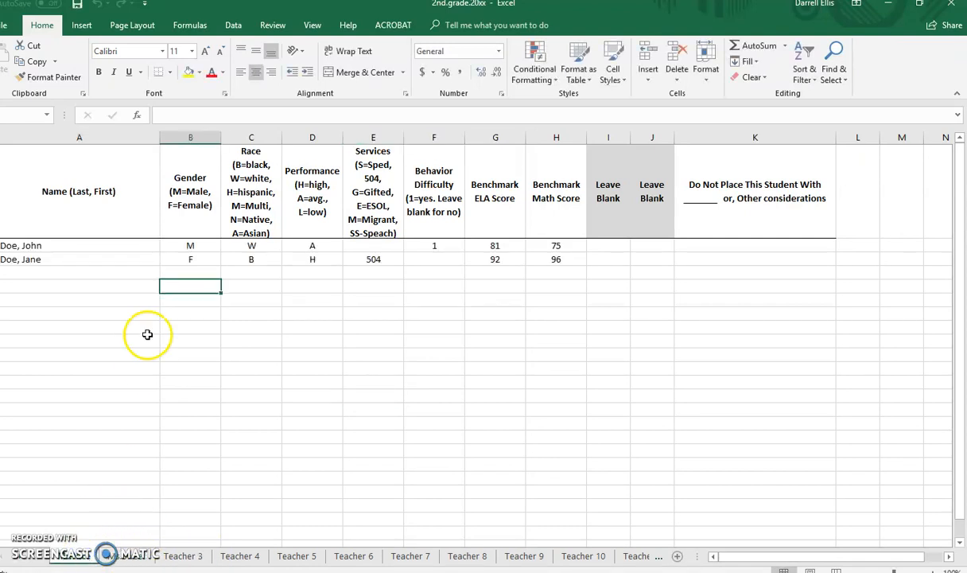
{"action": "left_click", "coordinate": [118, 248]}
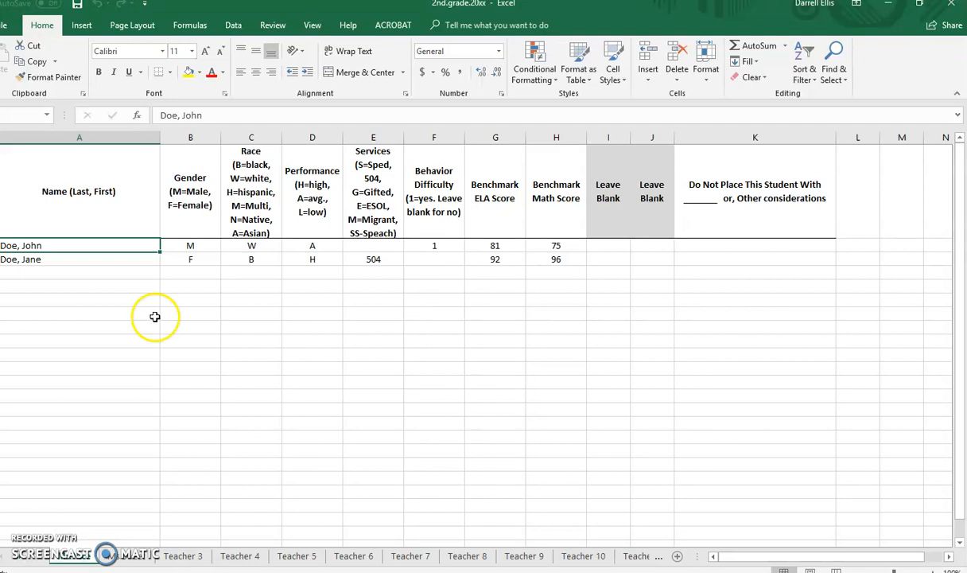
{"action": "left_click", "coordinate": [206, 136]}
{"action": "left_click_drag", "start_coordinate": [205, 136], "coordinate": [359, 134]}
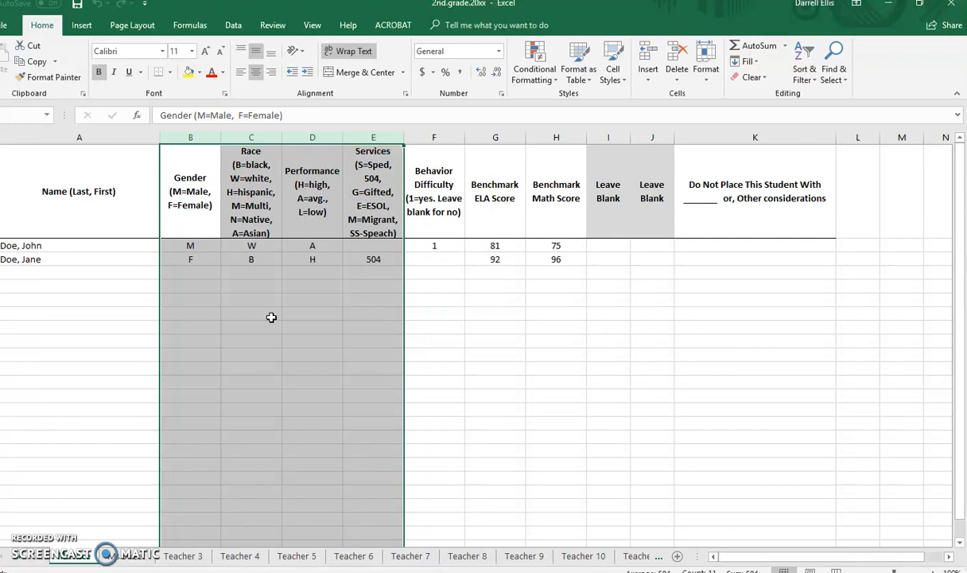
{"action": "left_click", "coordinate": [366, 282]}
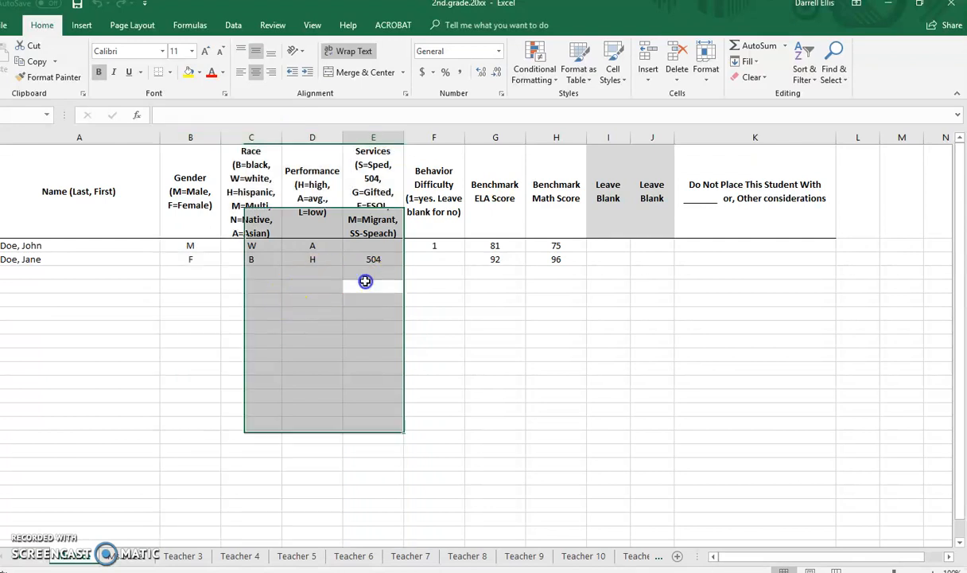
{"action": "left_click", "coordinate": [373, 262]}
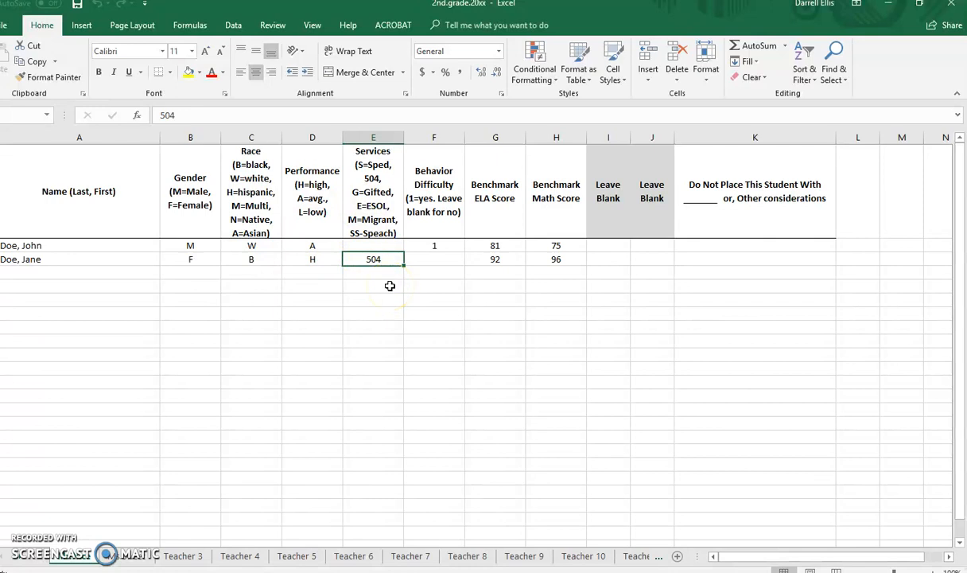
Add a student's name in the row below the two sample students and enter S under Services for that student.
{"action": "left_click", "coordinate": [73, 274]}
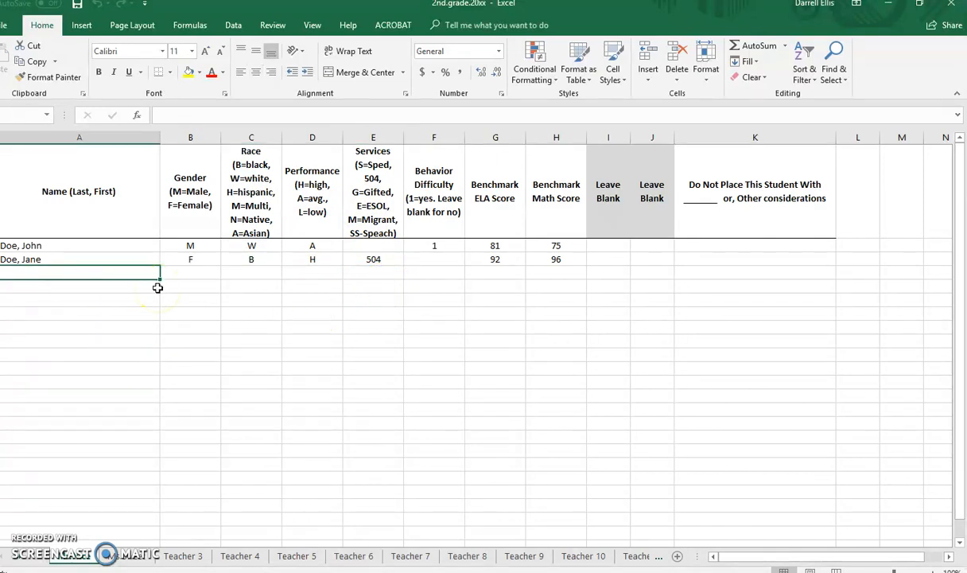
{"action": "type", "text": "Larry"}
{"action": "key", "text": "Tab"}
{"action": "key", "text": "Tab"}
{"action": "key", "text": "Tab"}
{"action": "key", "text": "Tab"}
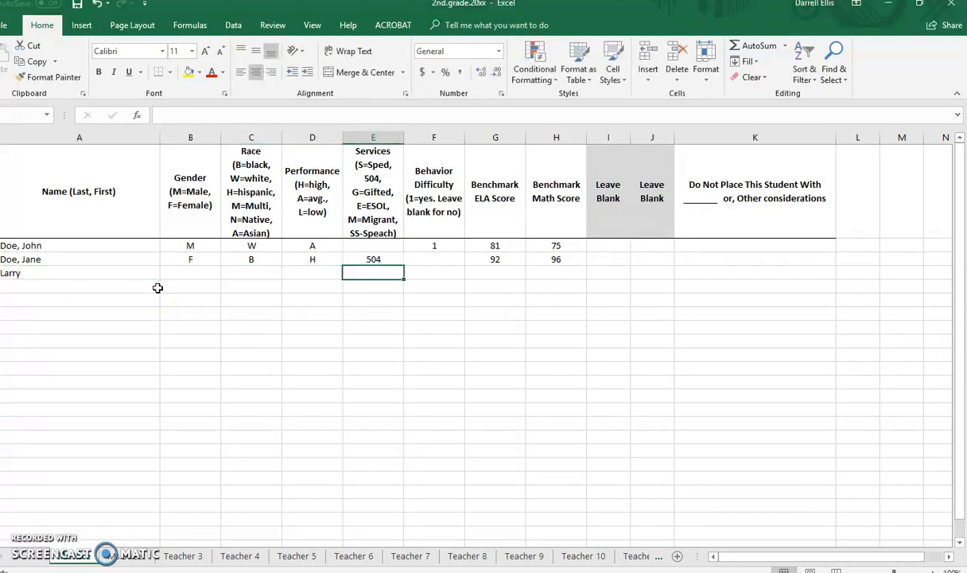
{"action": "type", "text": "S"}
{"action": "key", "text": "Return"}
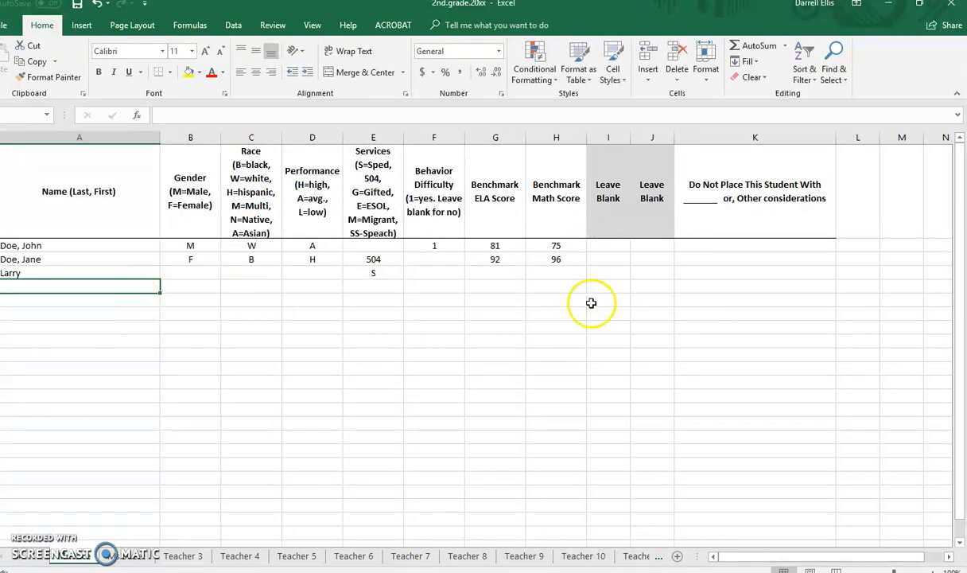
Examine the Gender through Services columns, the Behavior Difficulty column and the Benchmark ELA Score header.
{"action": "left_click_drag", "start_coordinate": [194, 137], "coordinate": [373, 150]}
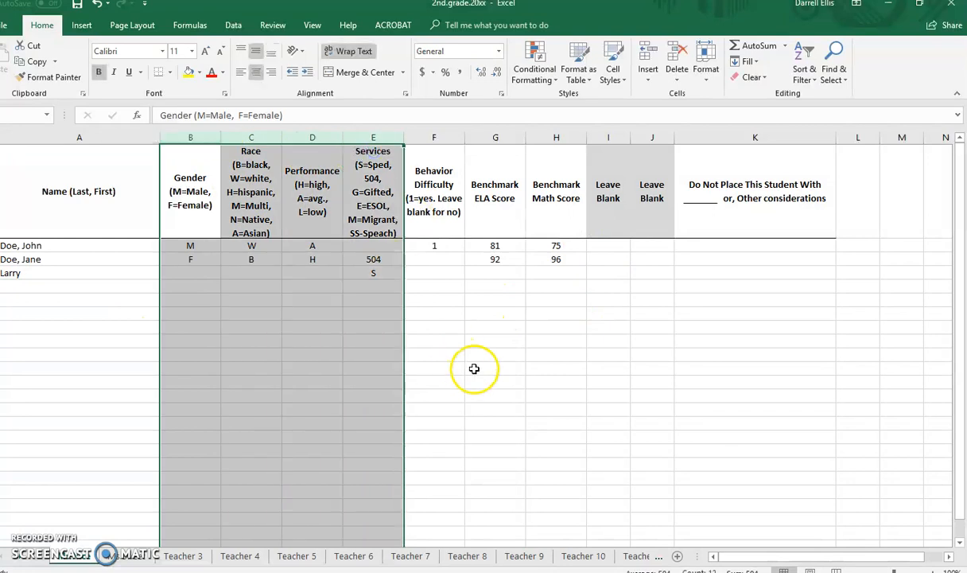
{"action": "left_click", "coordinate": [475, 368]}
{"action": "left_click", "coordinate": [435, 142]}
{"action": "left_click_drag", "start_coordinate": [435, 142], "coordinate": [704, 145]}
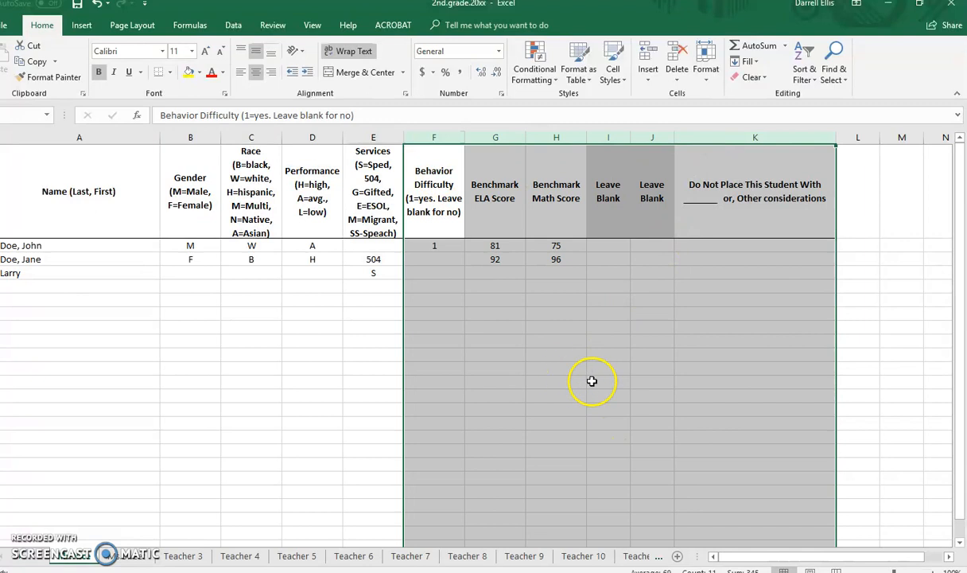
{"action": "left_click", "coordinate": [560, 313]}
{"action": "left_click", "coordinate": [439, 139]}
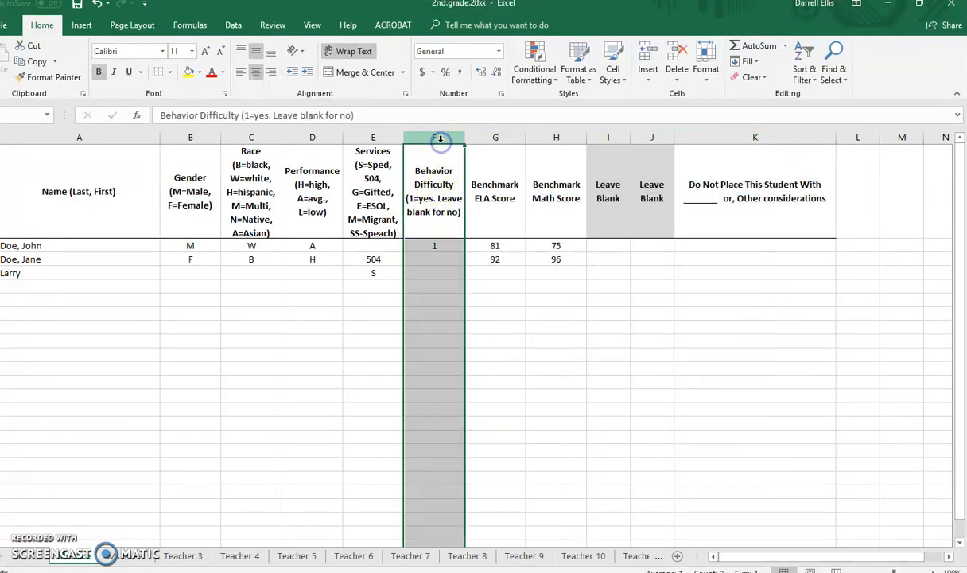
{"action": "left_click", "coordinate": [442, 270]}
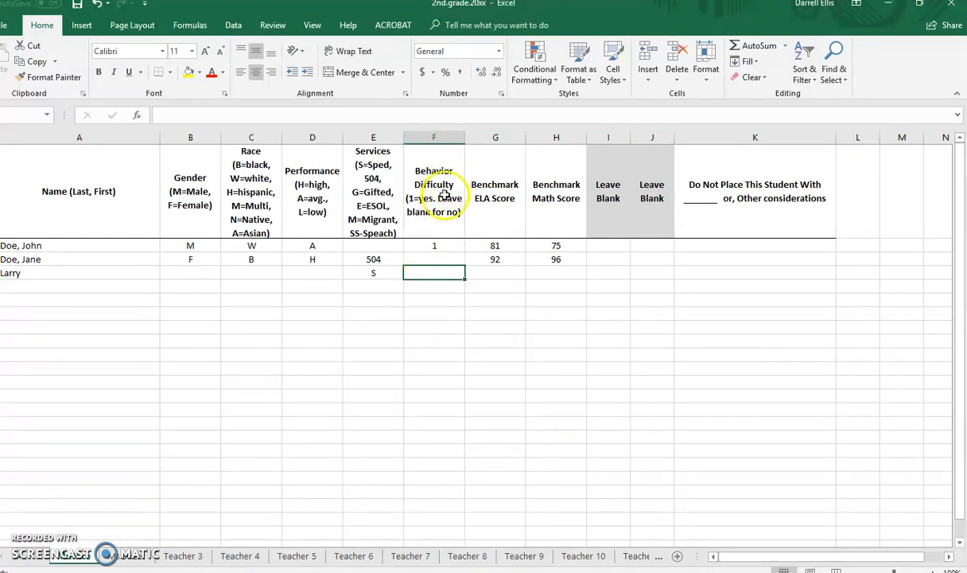
{"action": "left_click", "coordinate": [498, 198]}
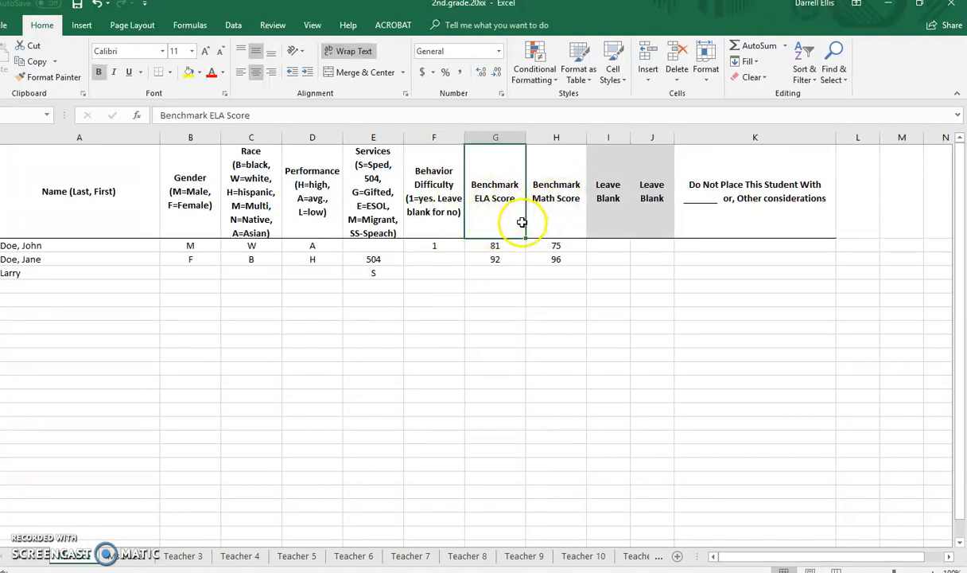
Examine the two shaded Leave Blank columns, I and J.
{"action": "left_click", "coordinate": [608, 199]}
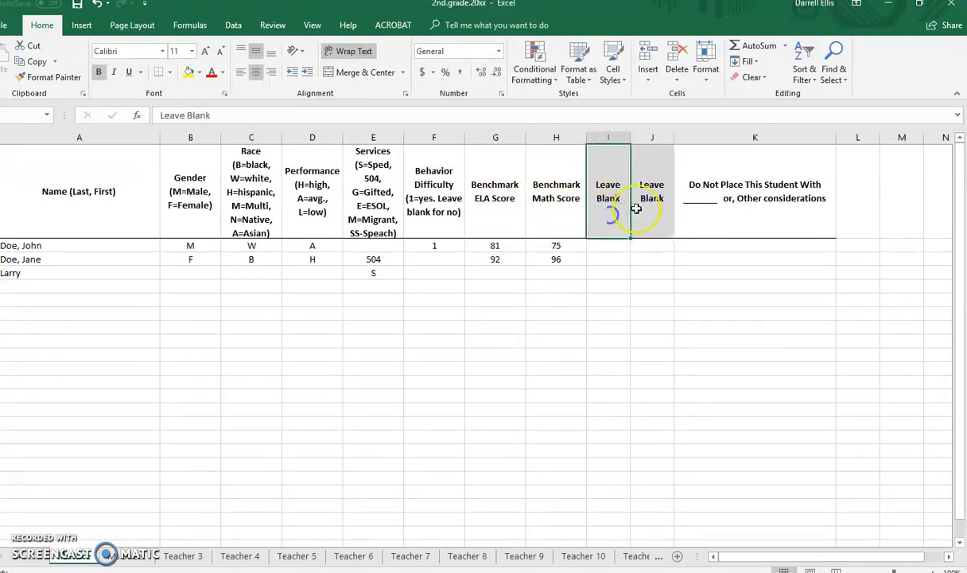
{"action": "left_click", "coordinate": [646, 217]}
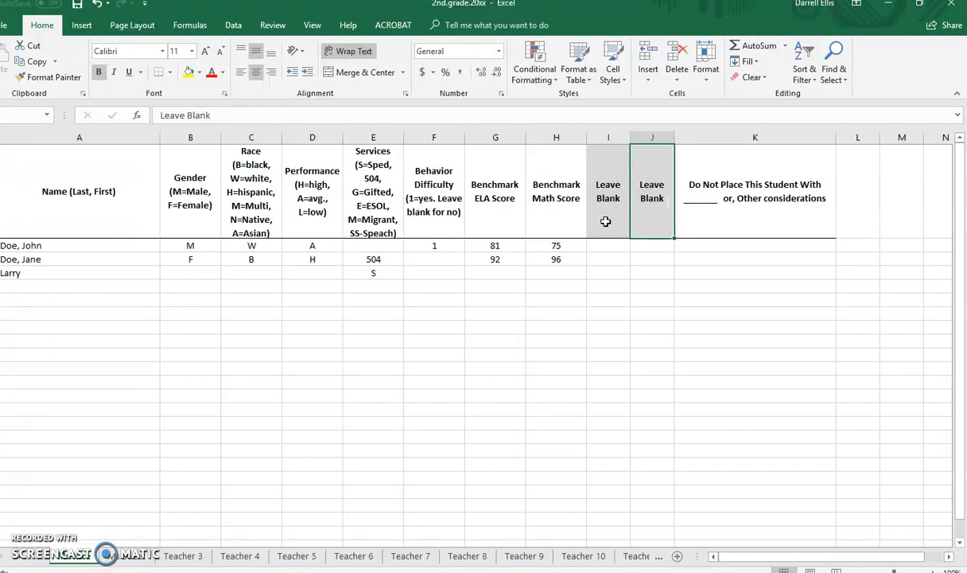
{"action": "left_click", "coordinate": [606, 221]}
{"action": "left_click", "coordinate": [645, 217]}
{"action": "left_click", "coordinate": [651, 195]}
{"action": "left_click", "coordinate": [611, 200]}
{"action": "left_click", "coordinate": [615, 219]}
{"action": "left_click", "coordinate": [650, 215]}
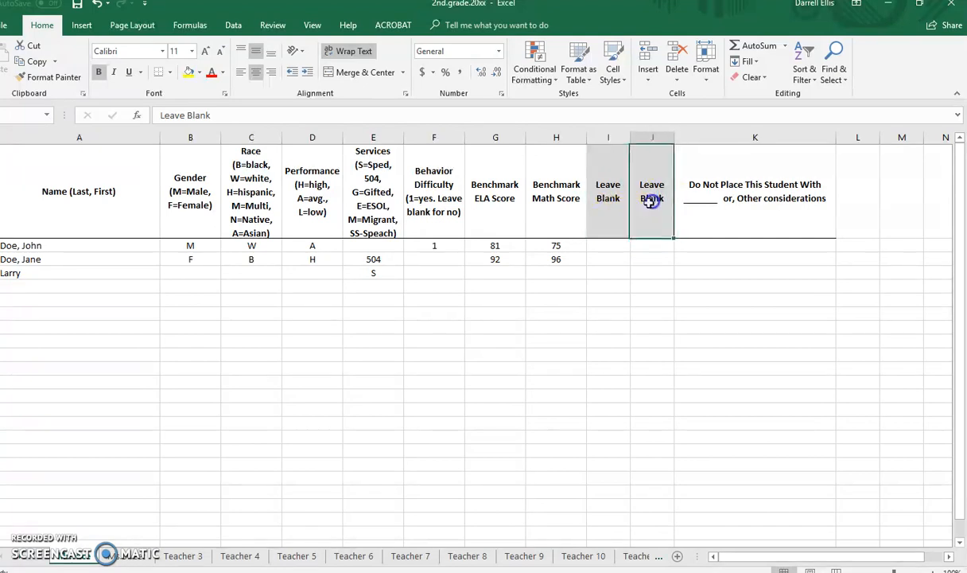
{"action": "left_click", "coordinate": [611, 200]}
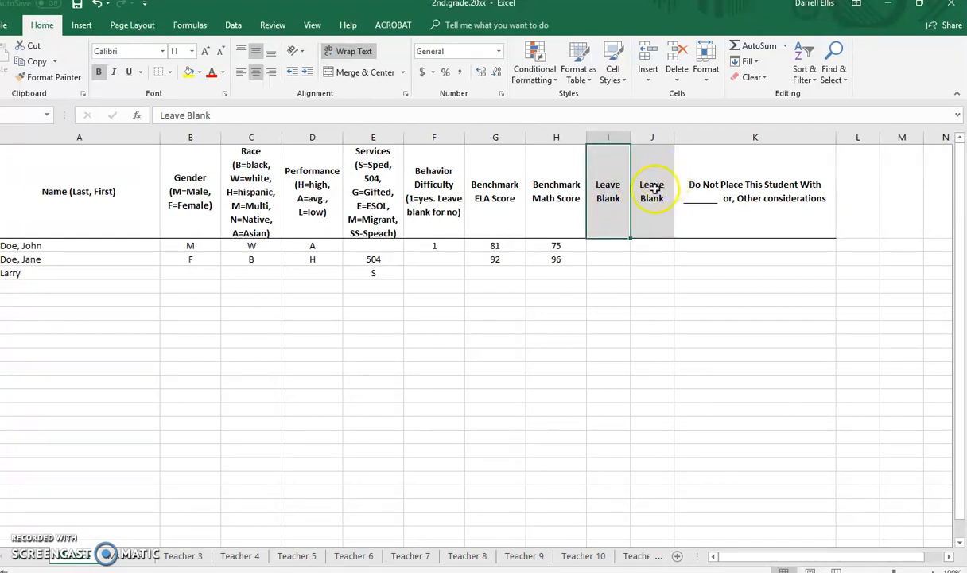
{"action": "left_click", "coordinate": [652, 215]}
{"action": "left_click", "coordinate": [648, 285]}
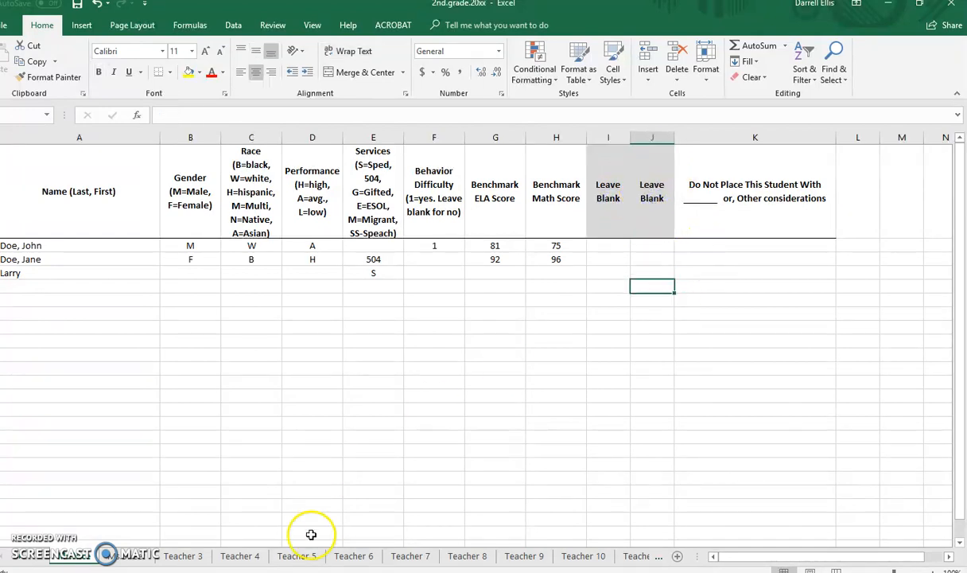
Look through the second and third teacher sheets and return to the first teacher's sheet.
{"action": "left_click", "coordinate": [130, 555]}
{"action": "left_click", "coordinate": [179, 555]}
{"action": "left_click", "coordinate": [119, 557]}
{"action": "left_click", "coordinate": [80, 556]}
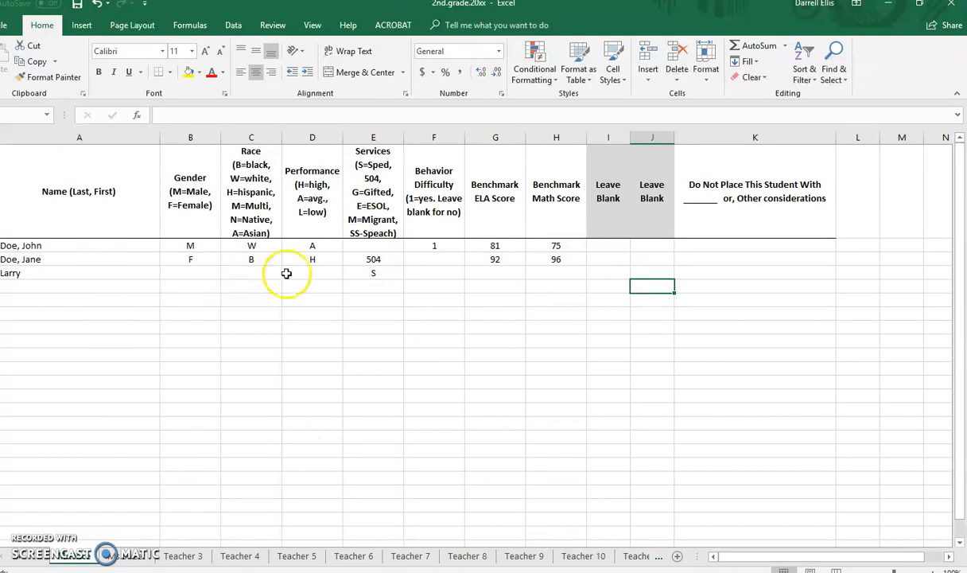
{"action": "left_click", "coordinate": [366, 382]}
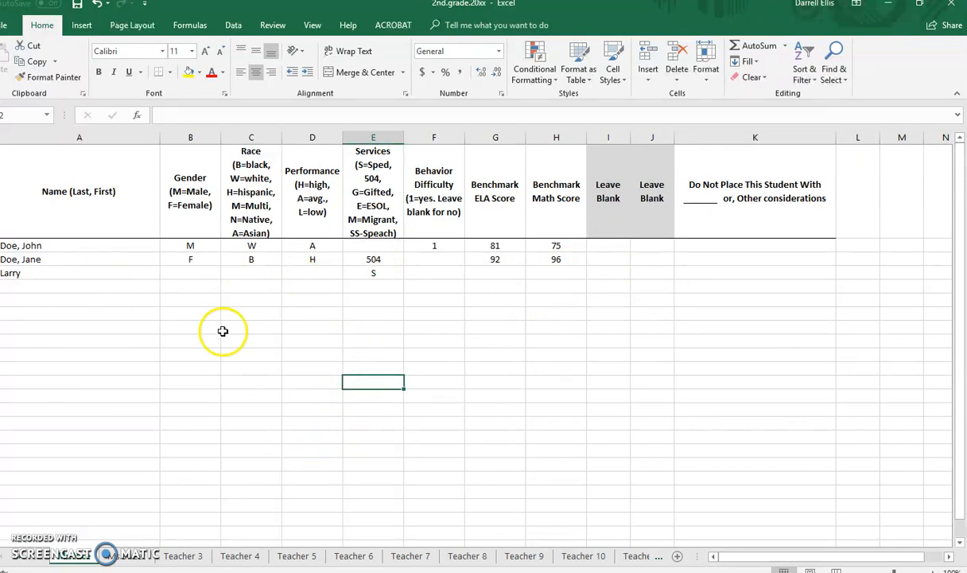
Save and minimize the 2nd.grade.20xx workbook, and open the class.roster.scheduling.template workbook from the desktop.
{"action": "left_click", "coordinate": [77, 4]}
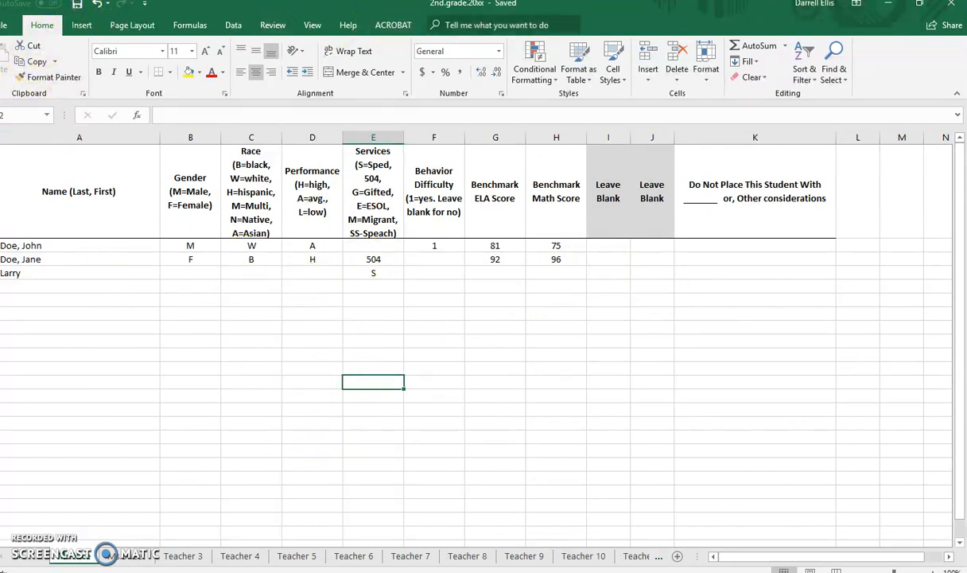
{"action": "left_click", "coordinate": [888, 4]}
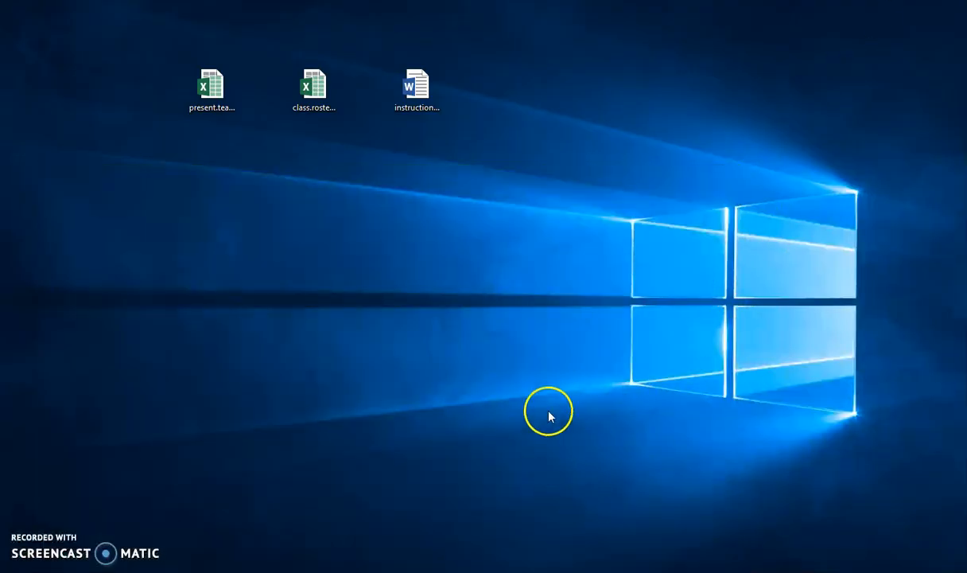
{"action": "double_click", "coordinate": [325, 98]}
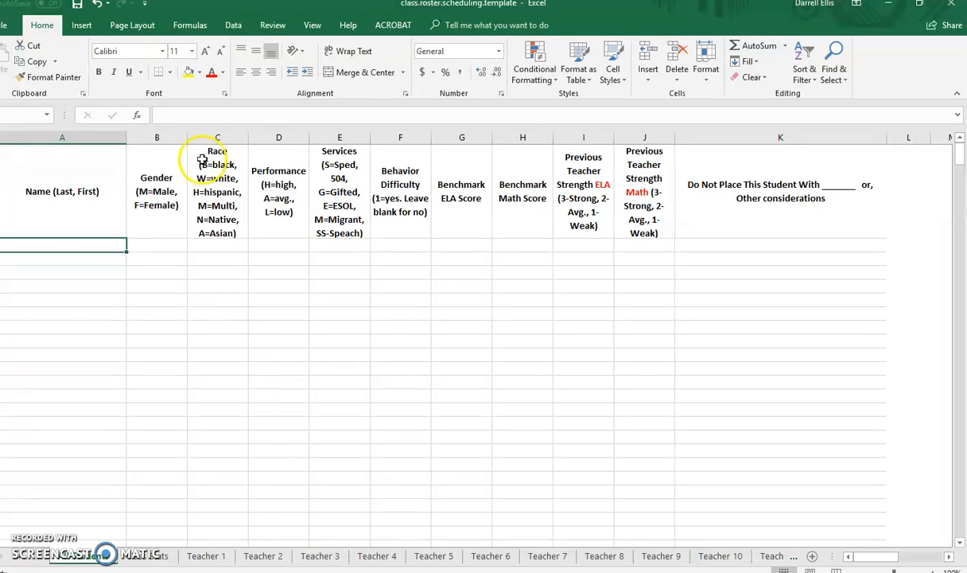
Save the class.roster.scheduling.template workbook again on the Desktop under its existing name.
{"action": "left_click", "coordinate": [9, 28]}
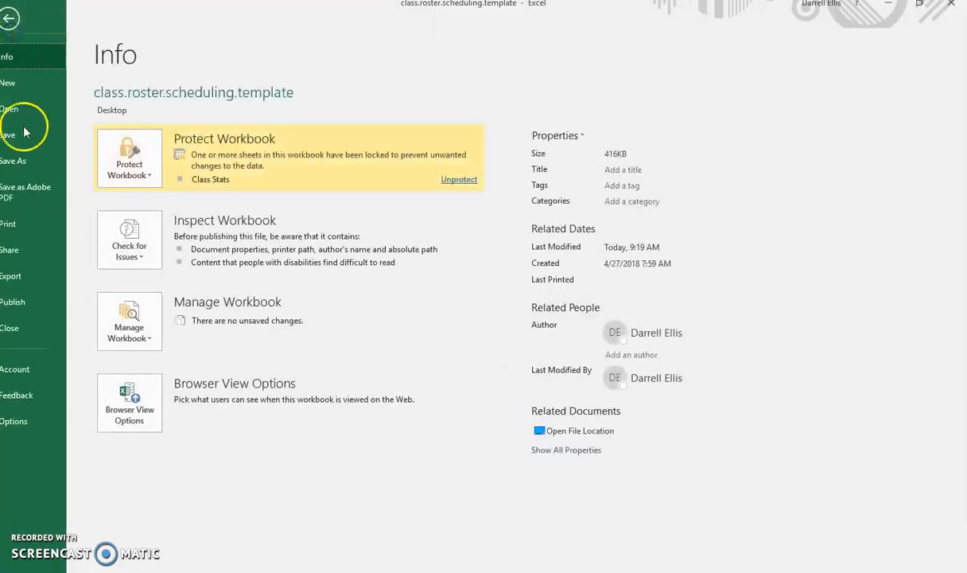
{"action": "left_click", "coordinate": [14, 159]}
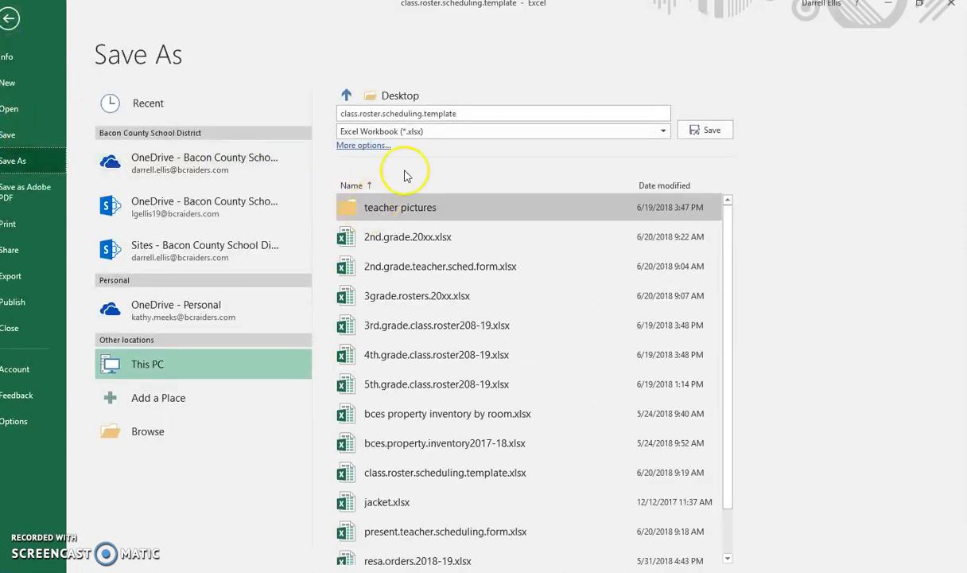
{"action": "left_click", "coordinate": [479, 102]}
{"action": "left_click", "coordinate": [442, 104]}
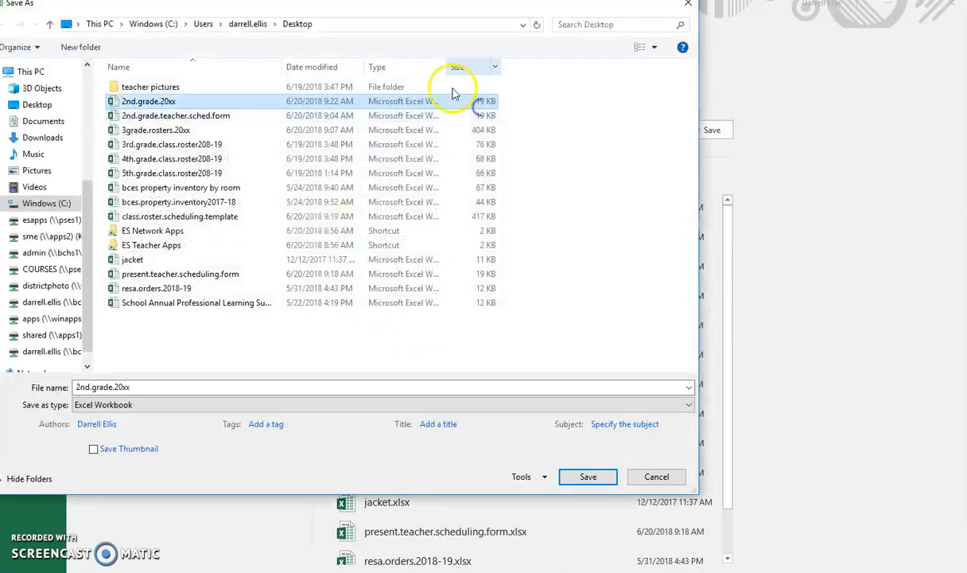
{"action": "left_click", "coordinate": [692, 7]}
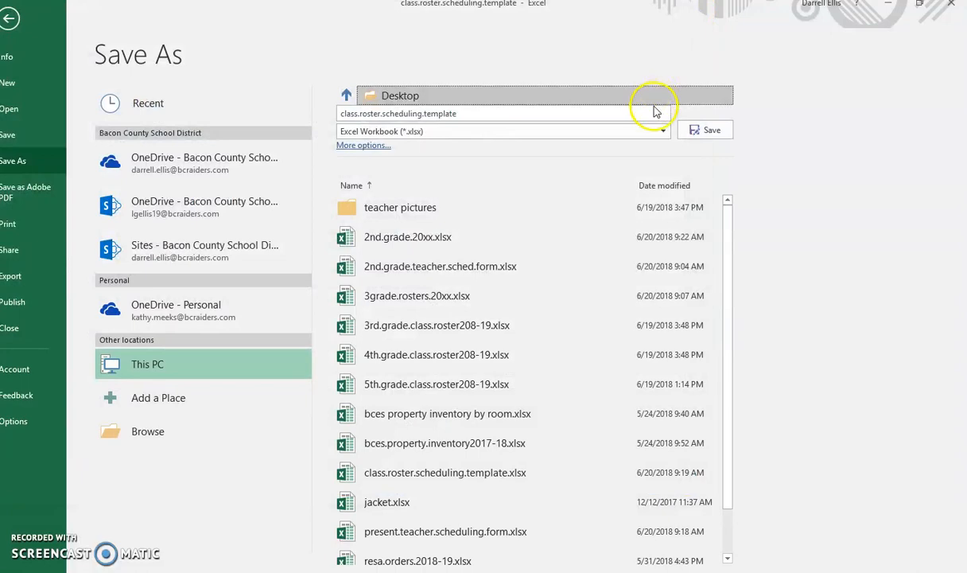
{"action": "left_click", "coordinate": [700, 131]}
{"action": "left_click", "coordinate": [523, 339]}
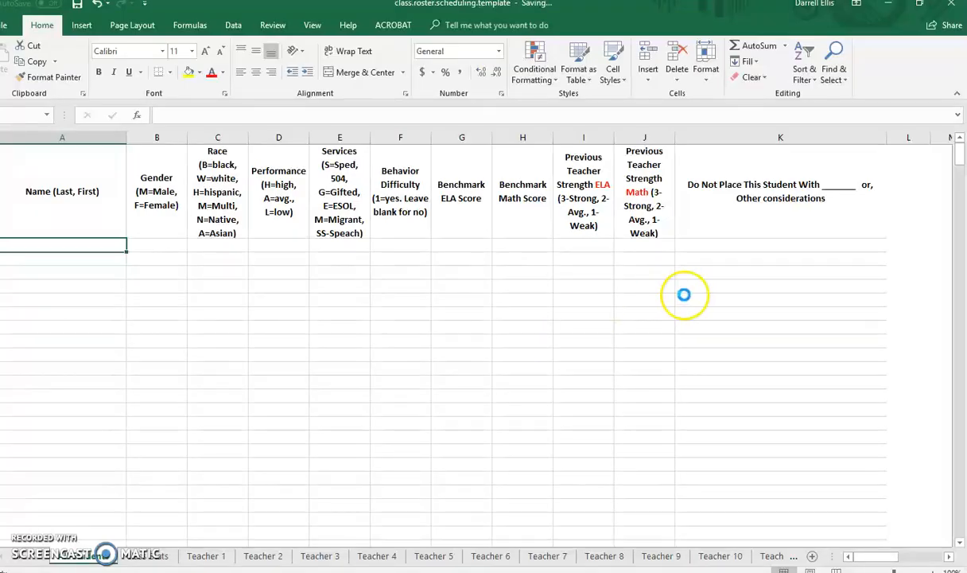
Save a copy of the roster template on the Desktop as 3.grade.homeroom.20xy.
{"action": "left_click", "coordinate": [4, 29]}
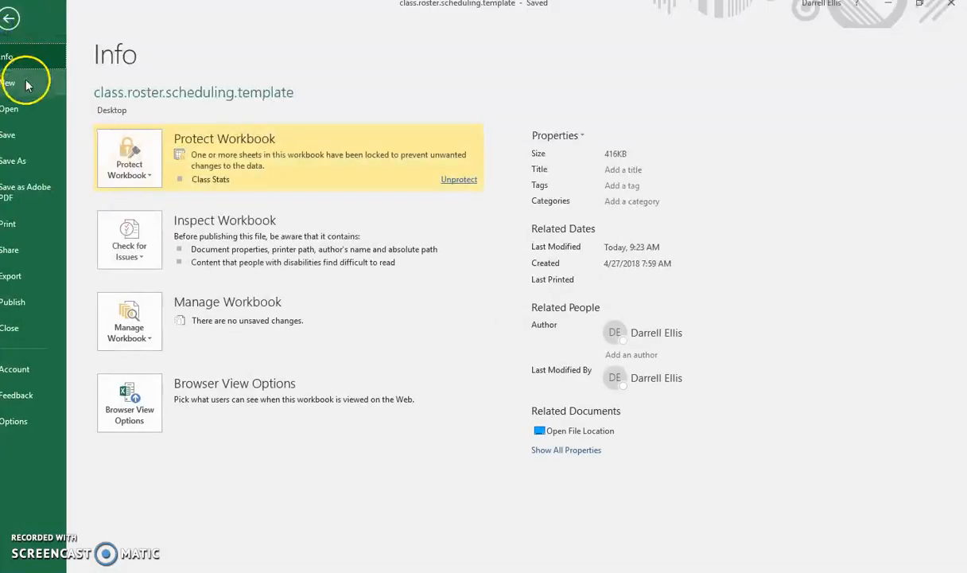
{"action": "left_click", "coordinate": [40, 159]}
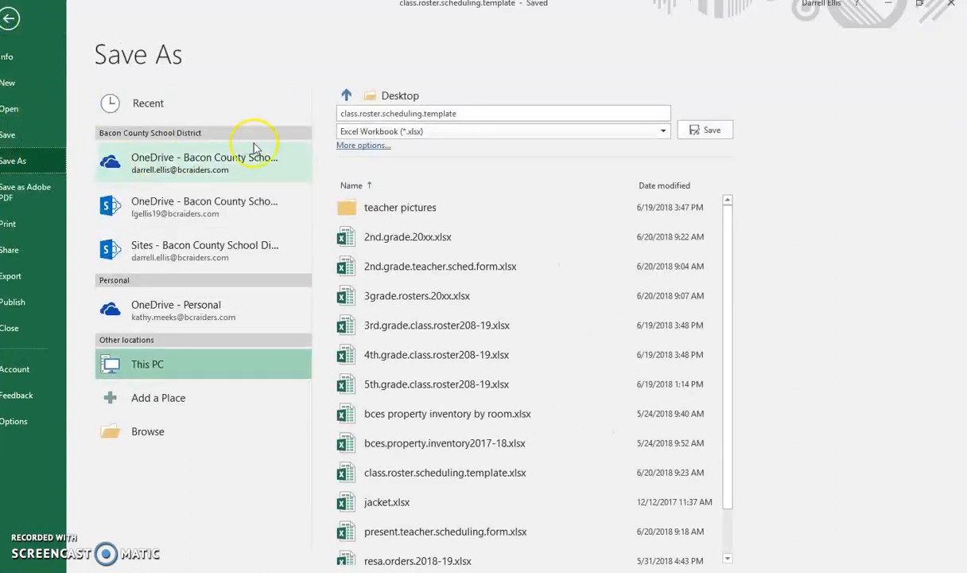
{"action": "left_click", "coordinate": [364, 116]}
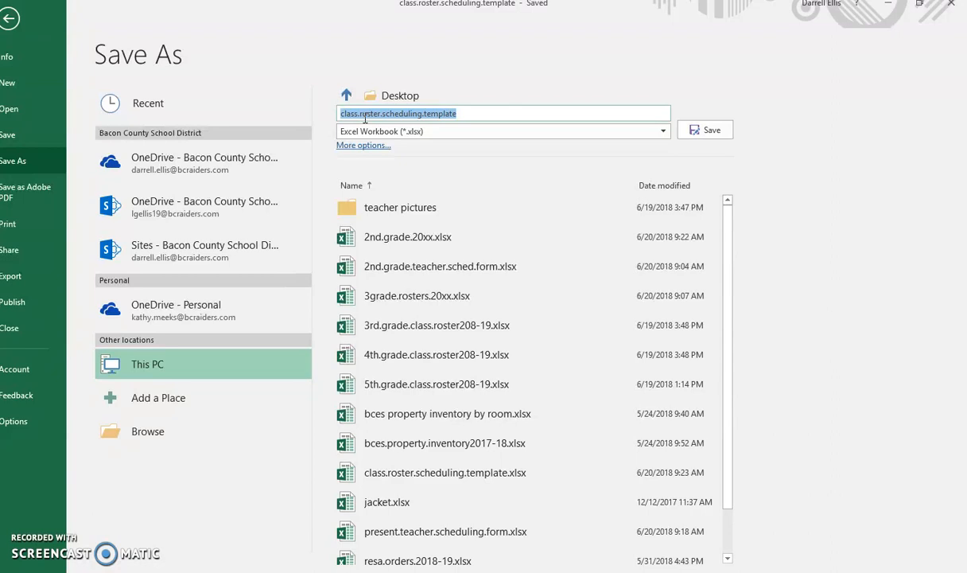
{"action": "type", "text": "3.grade.homeroom.20xy"}
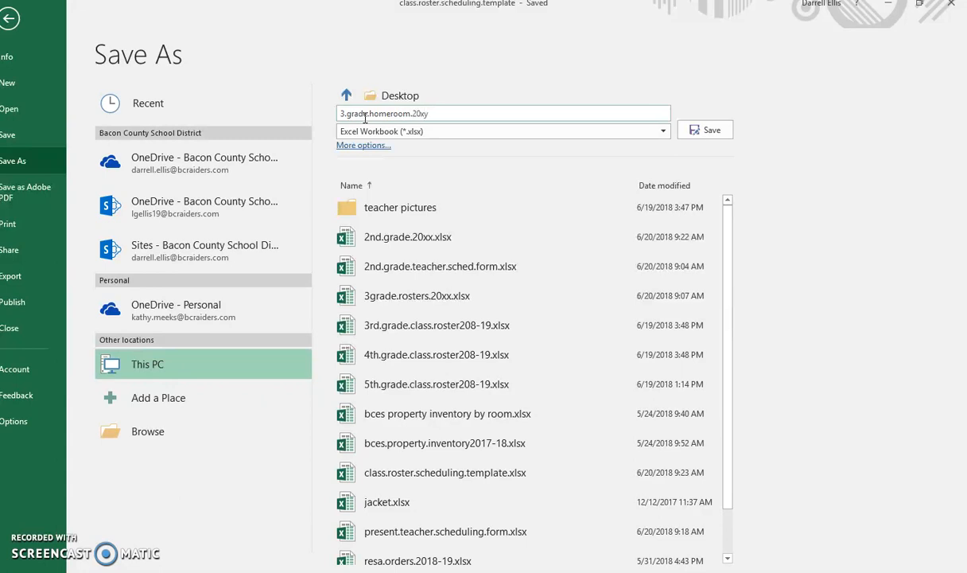
{"action": "left_click", "coordinate": [704, 129]}
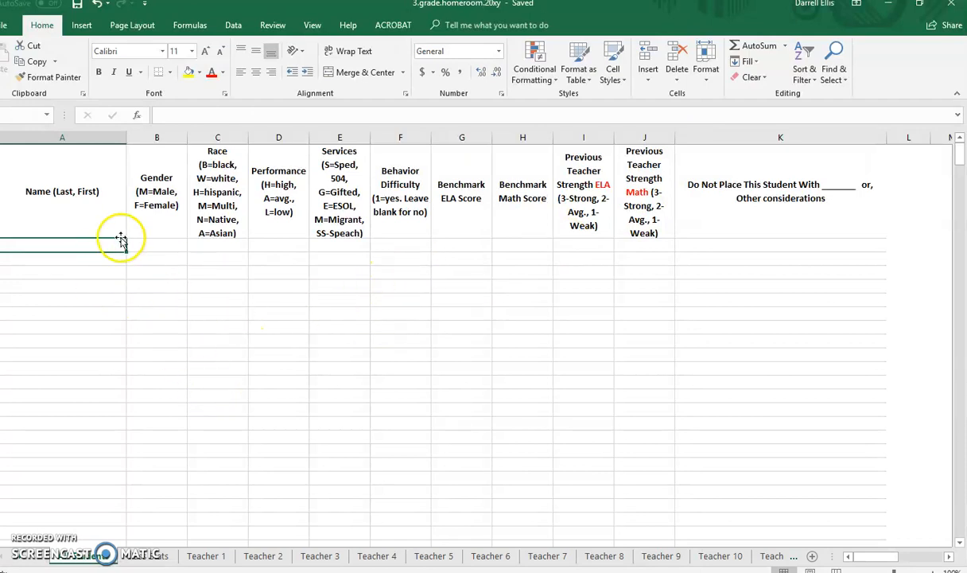
Rename the Teacher 1 sheet with the first homeroom teacher's title and surname.
{"action": "left_click", "coordinate": [198, 558]}
{"action": "left_click", "coordinate": [198, 558]}
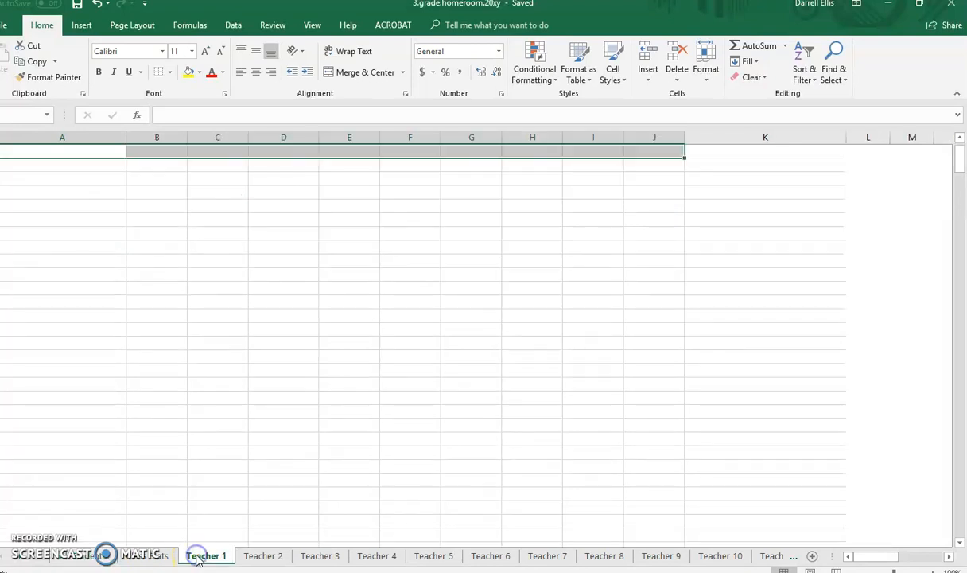
{"action": "double_click", "coordinate": [203, 559]}
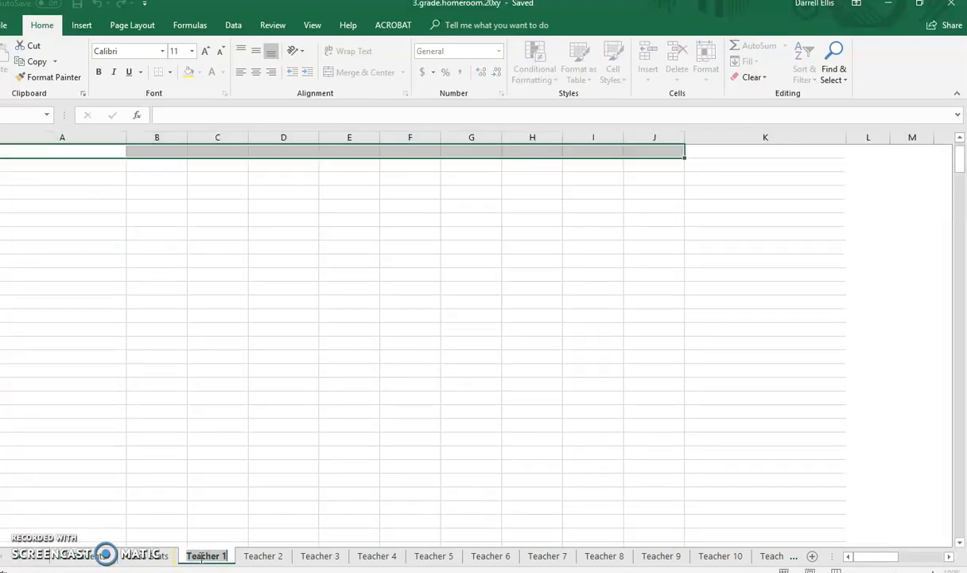
{"action": "type", "text": "Mr."}
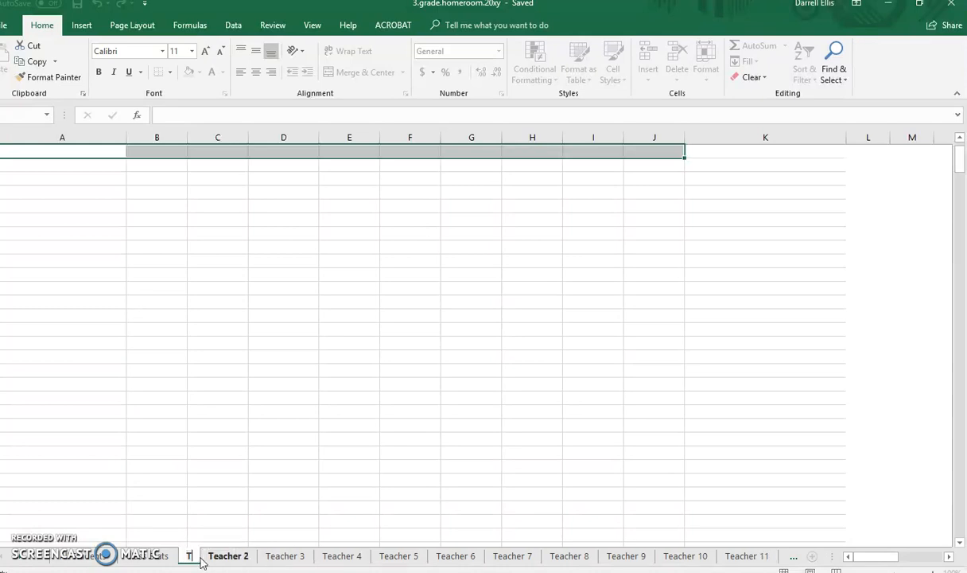
{"action": "type", "text": " Green"}
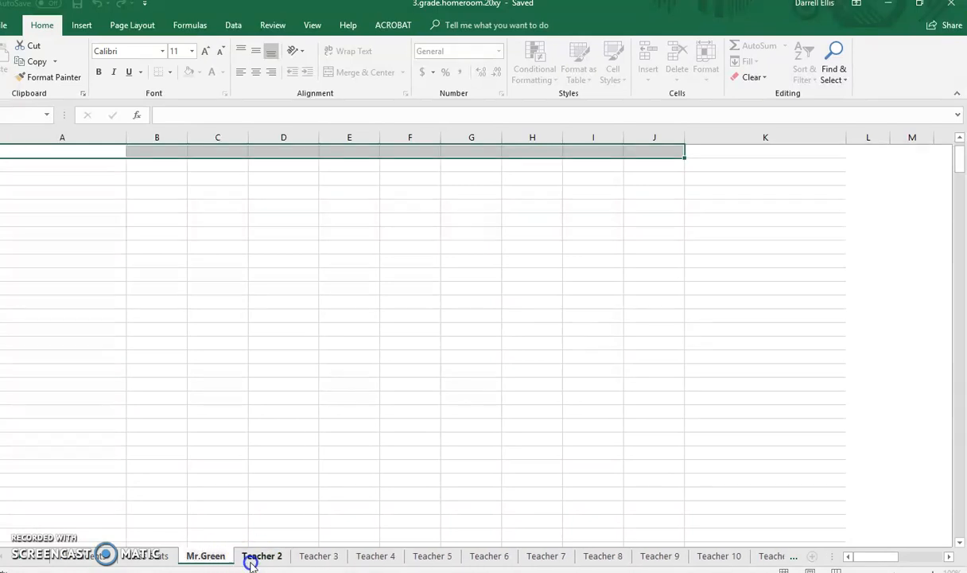
Rename the Teacher 2 sheet with the second homeroom teacher's title and surname.
{"action": "double_click", "coordinate": [251, 560]}
{"action": "type", "text": "Ms.White"}
{"action": "left_click", "coordinate": [325, 522]}
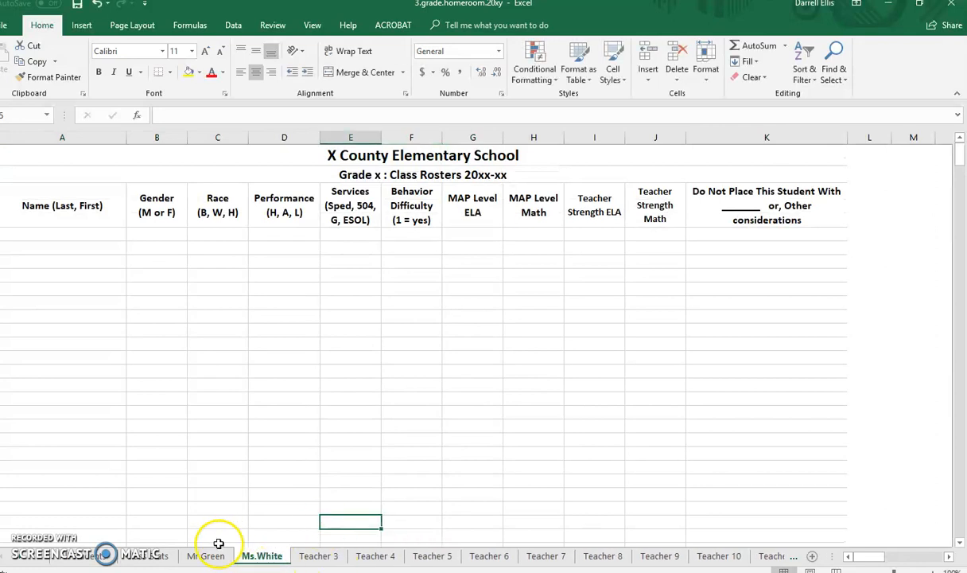
Look through the remaining sheets up to Teacher 12, the Class Stats sheet and the first teacher's sheet.
{"action": "left_click", "coordinate": [793, 557]}
{"action": "left_click", "coordinate": [794, 557]}
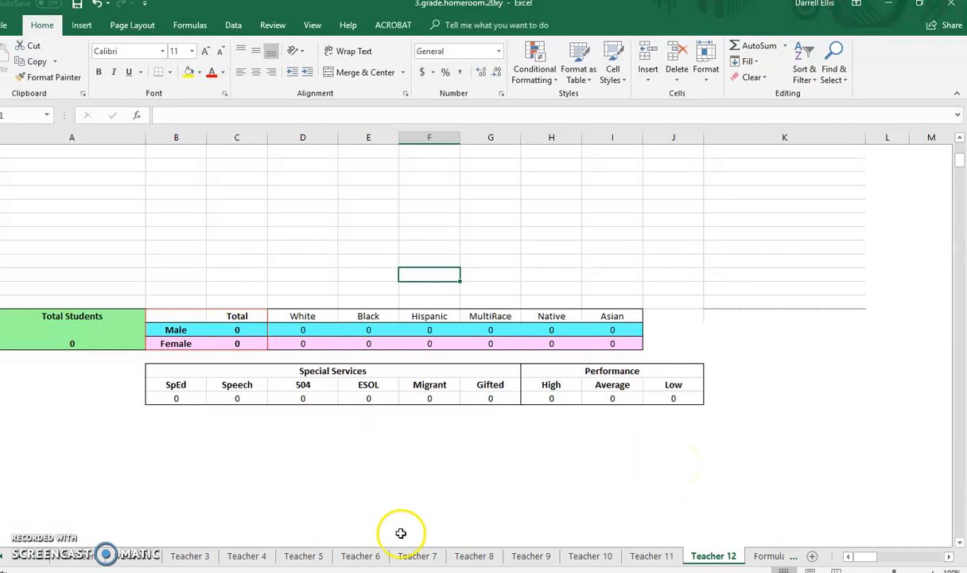
{"action": "left_click", "coordinate": [40, 559]}
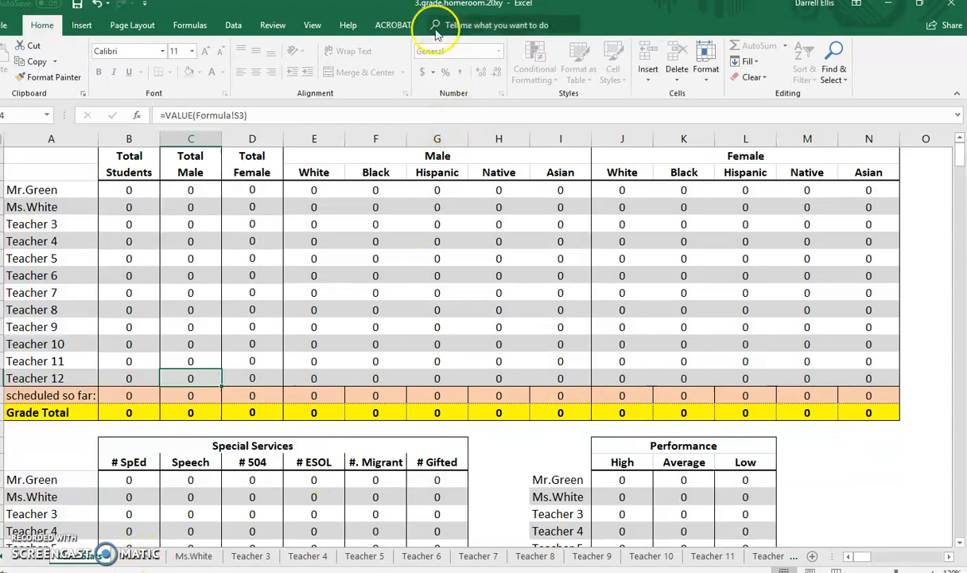
{"action": "left_click", "coordinate": [157, 561]}
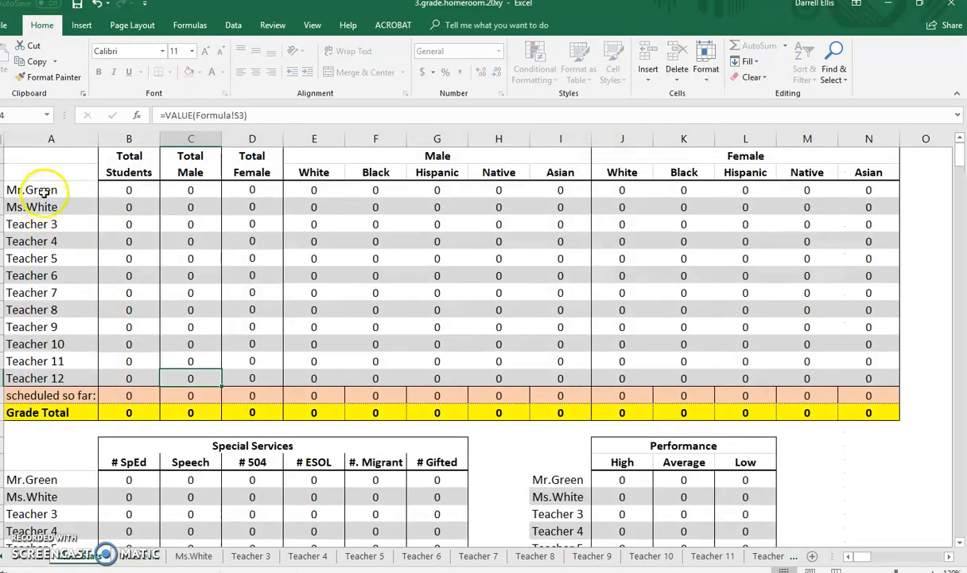
Examine the first two teacher name cells in column A of the Class Stats sheet against the renamed sheets.
{"action": "left_click", "coordinate": [44, 191]}
{"action": "left_click", "coordinate": [53, 205]}
{"action": "left_click", "coordinate": [55, 188]}
{"action": "left_click", "coordinate": [51, 206]}
{"action": "left_click", "coordinate": [52, 191]}
{"action": "left_click", "coordinate": [53, 205]}
{"action": "left_click", "coordinate": [56, 190]}
{"action": "left_click", "coordinate": [56, 208]}
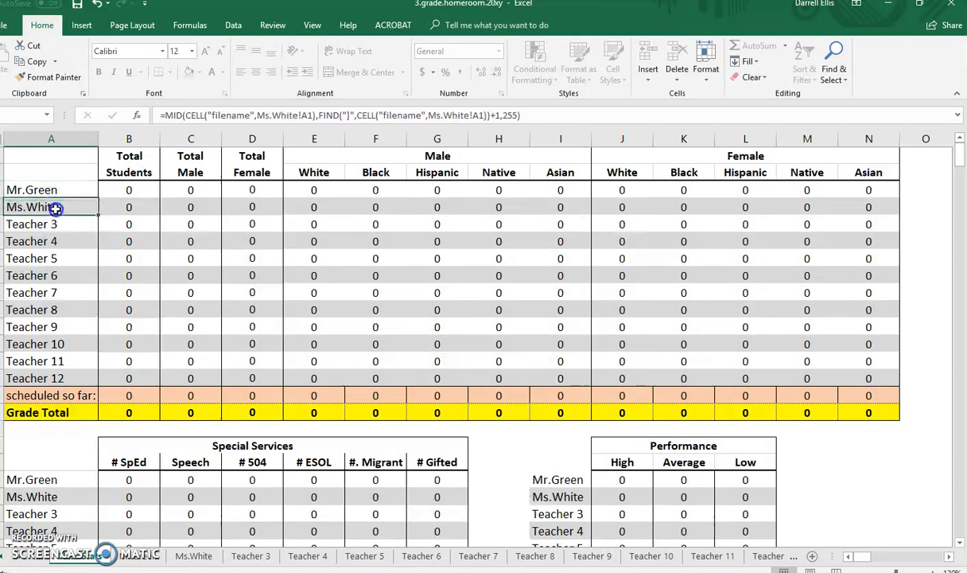
Return to the blank student list sheet, then copy the three student rows, columns A to K, from the 2nd.grade.20xx workbook.
{"action": "left_click", "coordinate": [46, 557]}
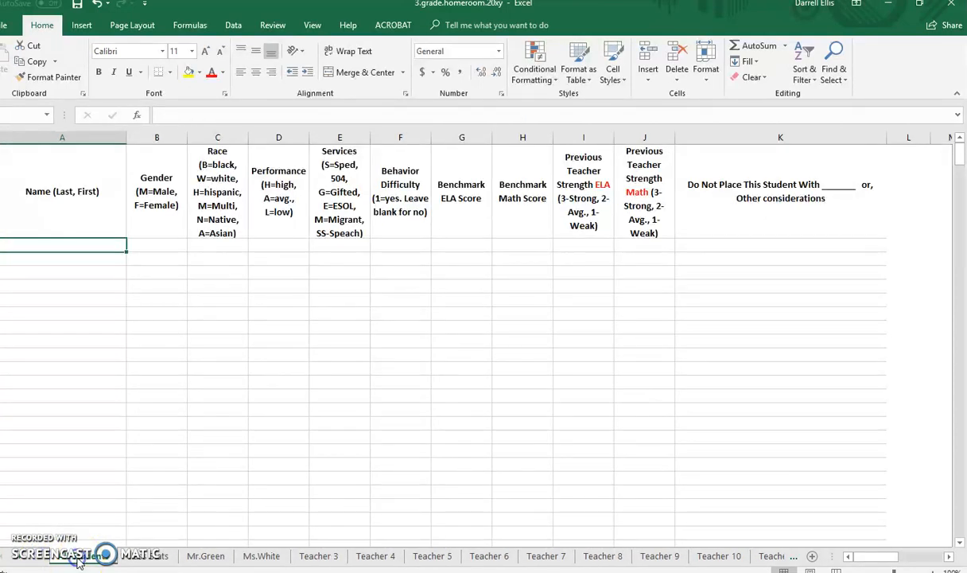
{"action": "left_click_drag", "start_coordinate": [651, 11], "coordinate": [734, 423]}
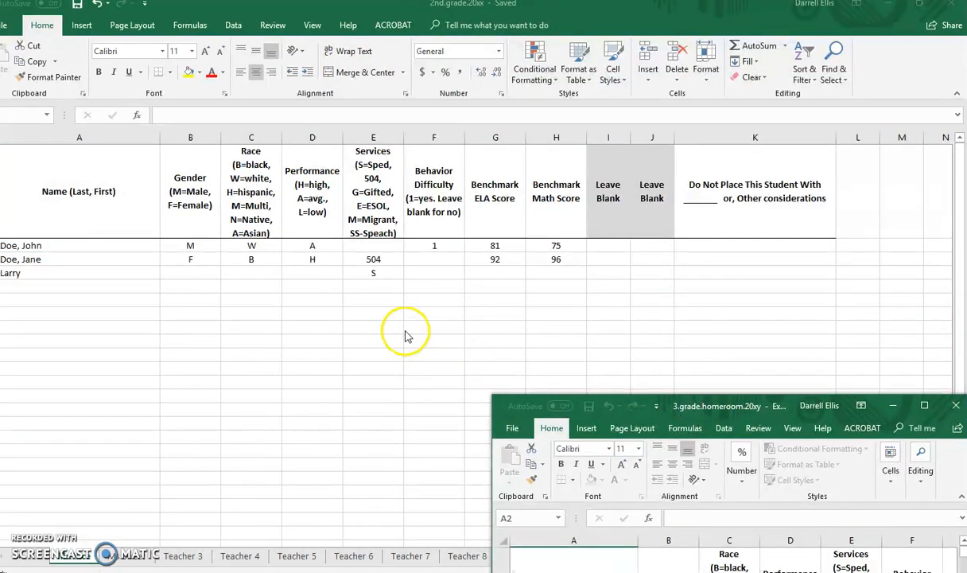
{"action": "left_click", "coordinate": [700, 352]}
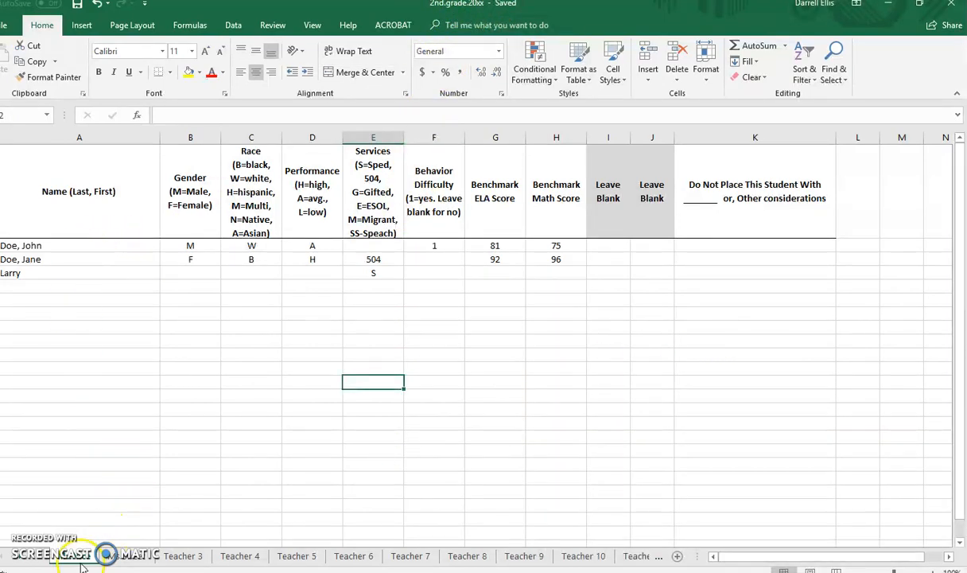
{"action": "left_click_drag", "start_coordinate": [64, 245], "coordinate": [704, 273]}
{"action": "key", "text": "ctrl+c"}
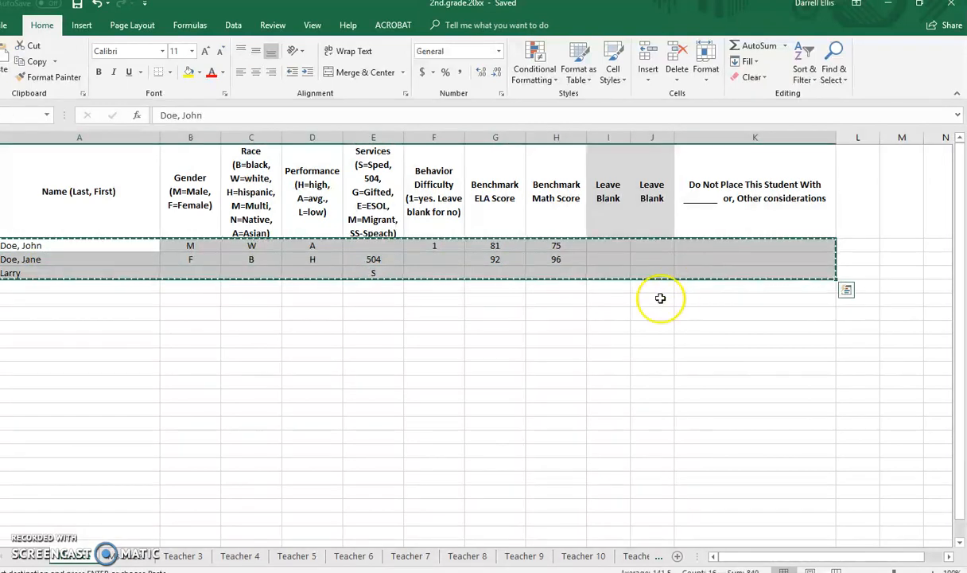
Switch back to the maximized 3.grade.homeroom.20xy workbook and paste the copied student rows into the student list starting at cell A2.
{"action": "left_click", "coordinate": [889, 4]}
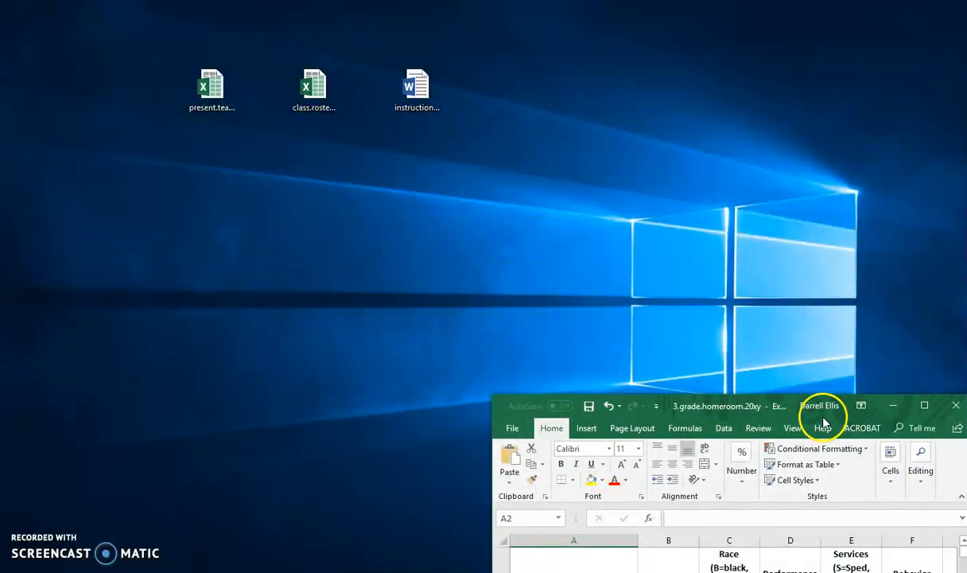
{"action": "left_click", "coordinate": [892, 404]}
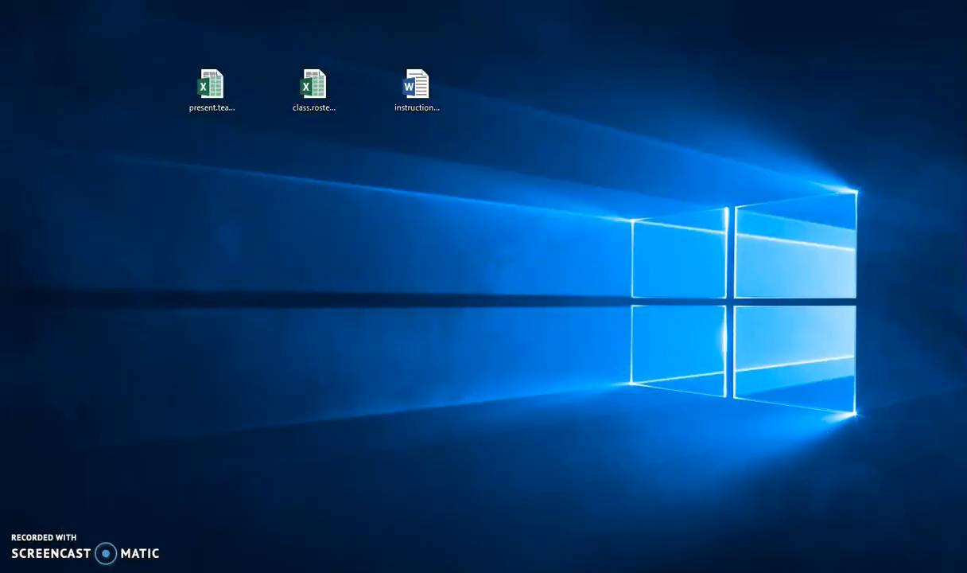
{"action": "left_click", "coordinate": [244, 549]}
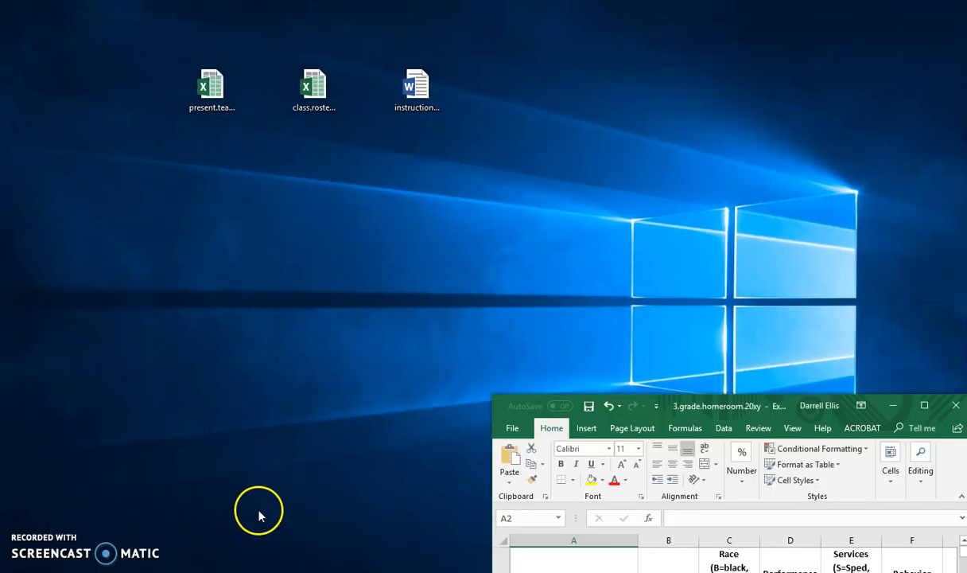
{"action": "left_click", "coordinate": [923, 404]}
{"action": "left_click", "coordinate": [93, 247]}
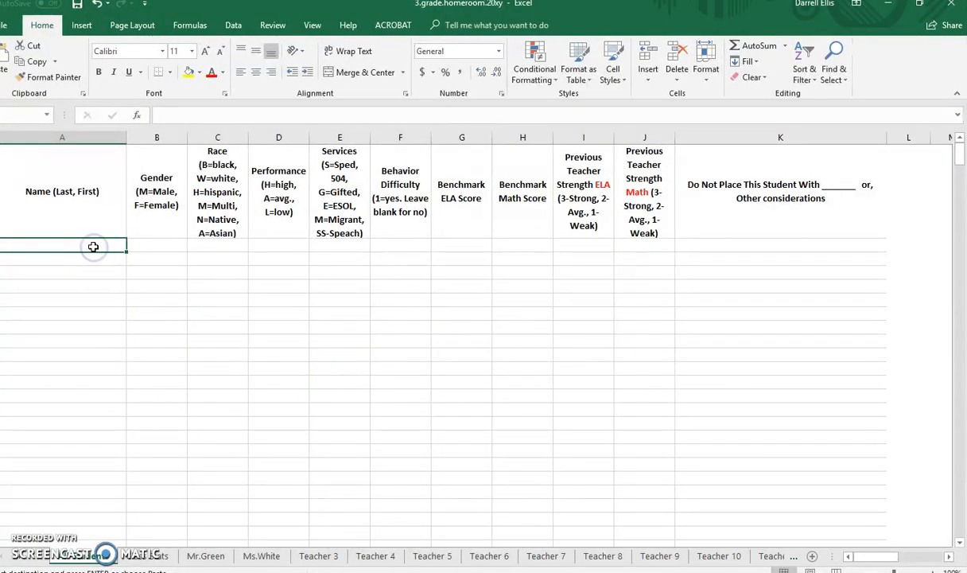
{"action": "key", "text": "ctrl+v"}
{"action": "left_click", "coordinate": [185, 412]}
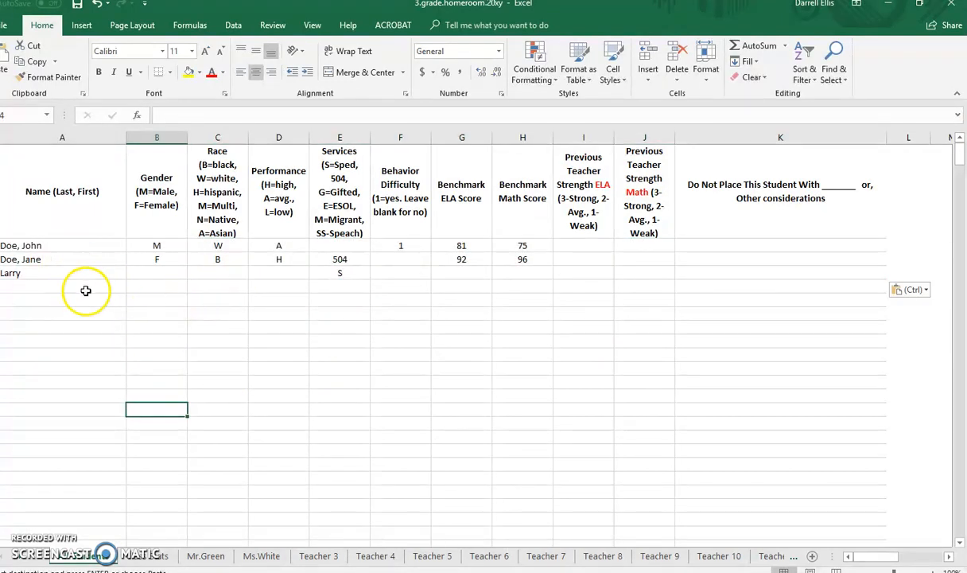
Examine the pasted student rows and the Previous Teacher Strength ELA and Math column headers.
{"action": "left_click_drag", "start_coordinate": [102, 249], "coordinate": [621, 273]}
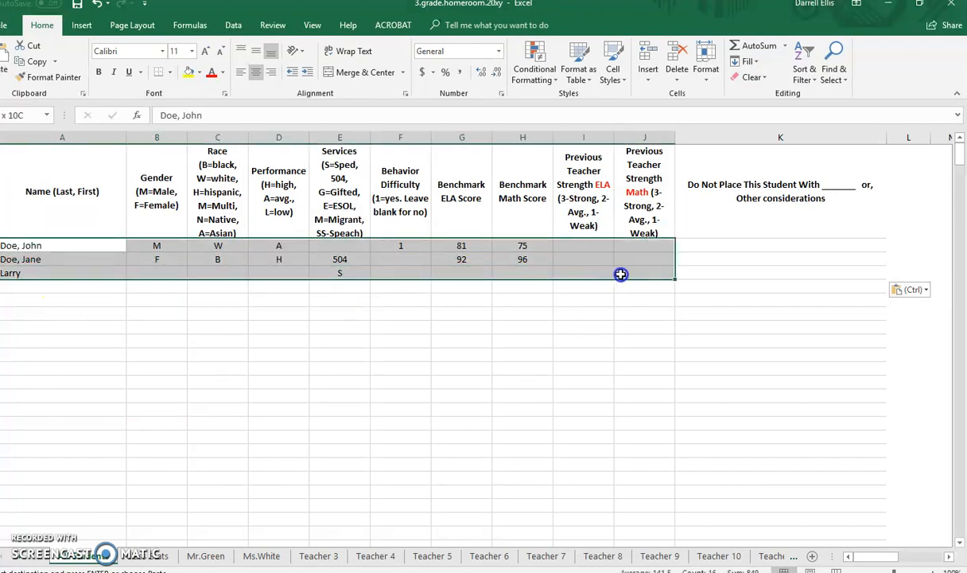
{"action": "left_click", "coordinate": [593, 216]}
{"action": "left_click", "coordinate": [625, 208]}
{"action": "left_click", "coordinate": [563, 203]}
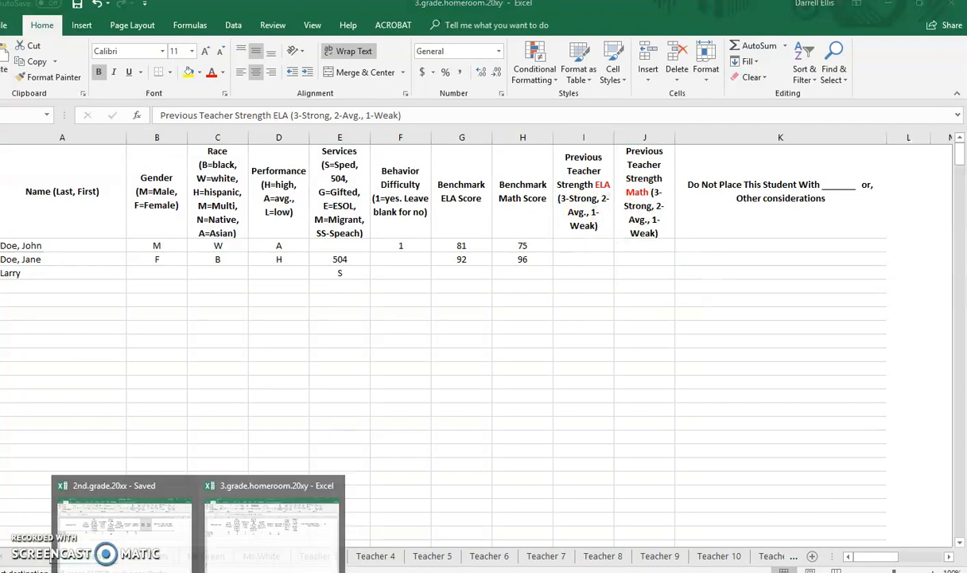
Compare the Leave Blank columns I and J in 2nd.grade.20xx with the Previous Teacher Strength columns in 3.grade.homeroom.20xy.
{"action": "left_click", "coordinate": [184, 550]}
{"action": "left_click_drag", "start_coordinate": [612, 225], "coordinate": [636, 216]}
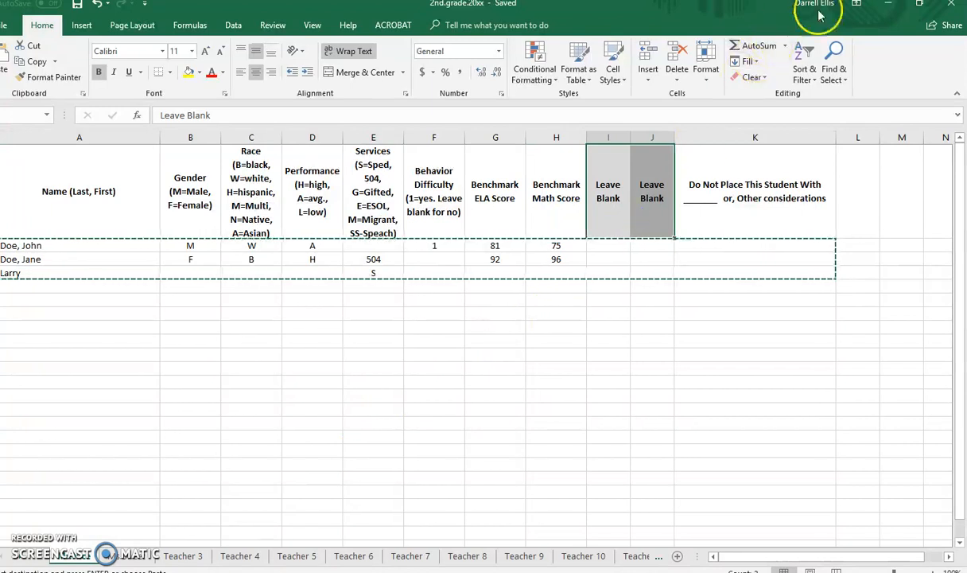
{"action": "left_click", "coordinate": [889, 5]}
{"action": "left_click_drag", "start_coordinate": [599, 223], "coordinate": [620, 222]}
{"action": "key", "text": "Down"}
{"action": "key", "text": "Down"}
{"action": "key", "text": "Down"}
{"action": "key", "text": "Down"}
Enter 2 as the Previous Teacher Strength ELA rating for the first two students.
{"action": "left_click", "coordinate": [583, 248]}
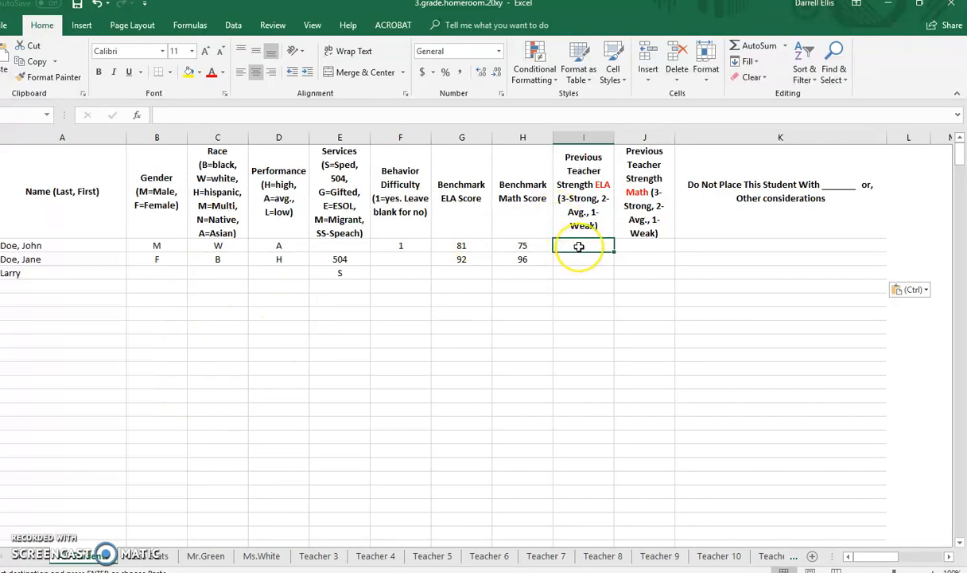
{"action": "type", "text": "2"}
{"action": "key", "text": "Return"}
{"action": "type", "text": "2"}
{"action": "key", "text": "Return"}
Enter 3 as the Previous Teacher Strength Math rating for the first two students.
{"action": "key", "text": "Up"}
{"action": "key", "text": "Right"}
{"action": "key", "text": "Up"}
{"action": "type", "text": "3"}
{"action": "key", "text": "Return"}
{"action": "type", "text": "3"}
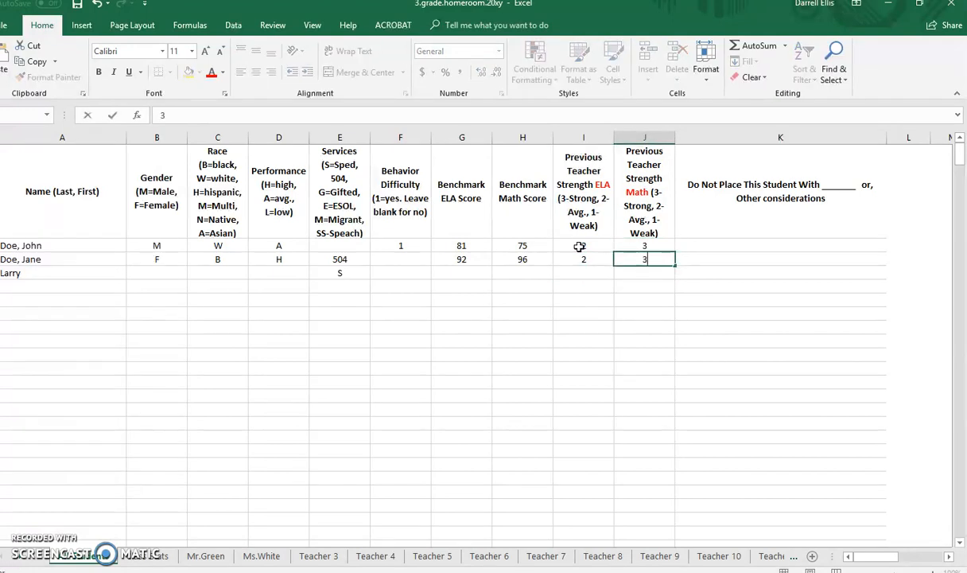
{"action": "key", "text": "Return"}
{"action": "left_click", "coordinate": [577, 249]}
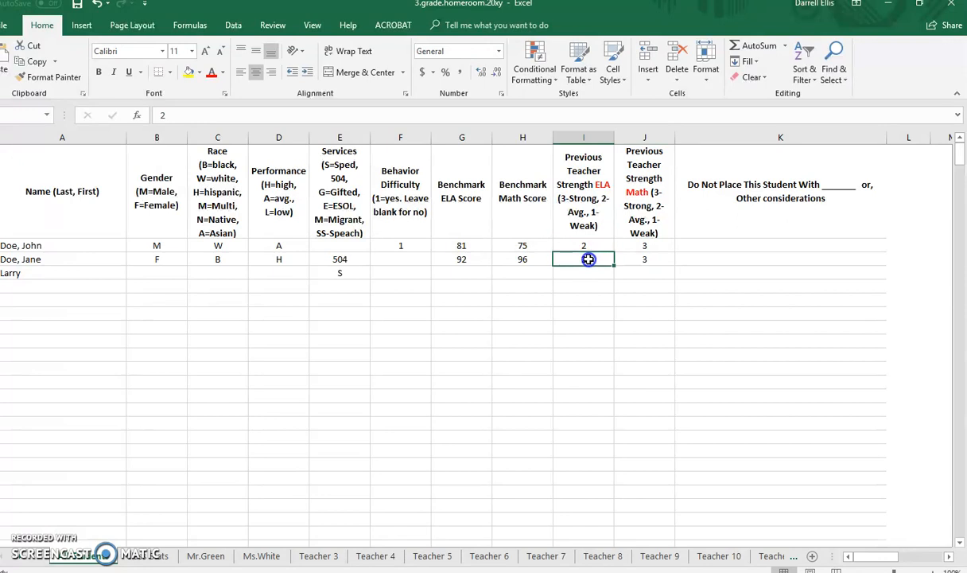
{"action": "left_click", "coordinate": [73, 247]}
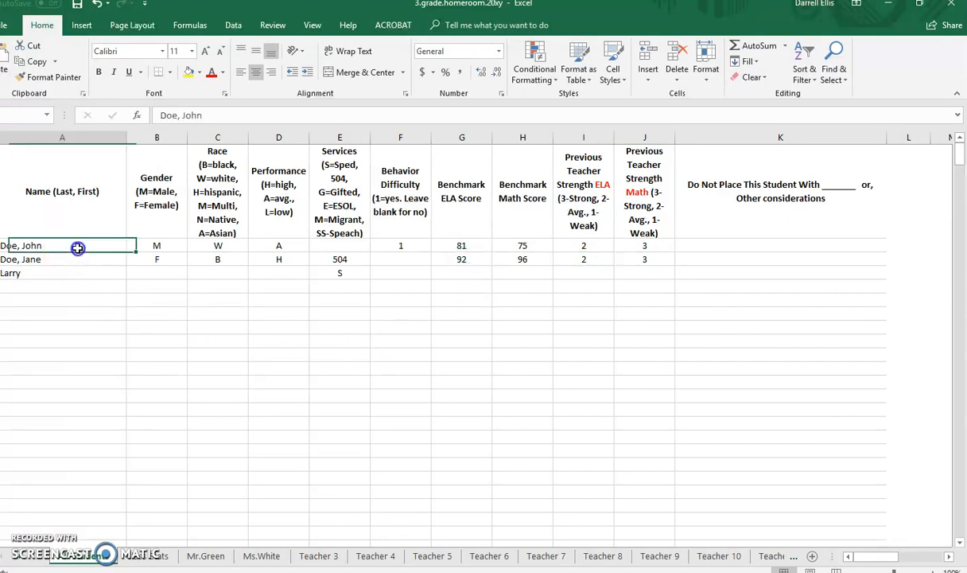
{"action": "left_click", "coordinate": [587, 246]}
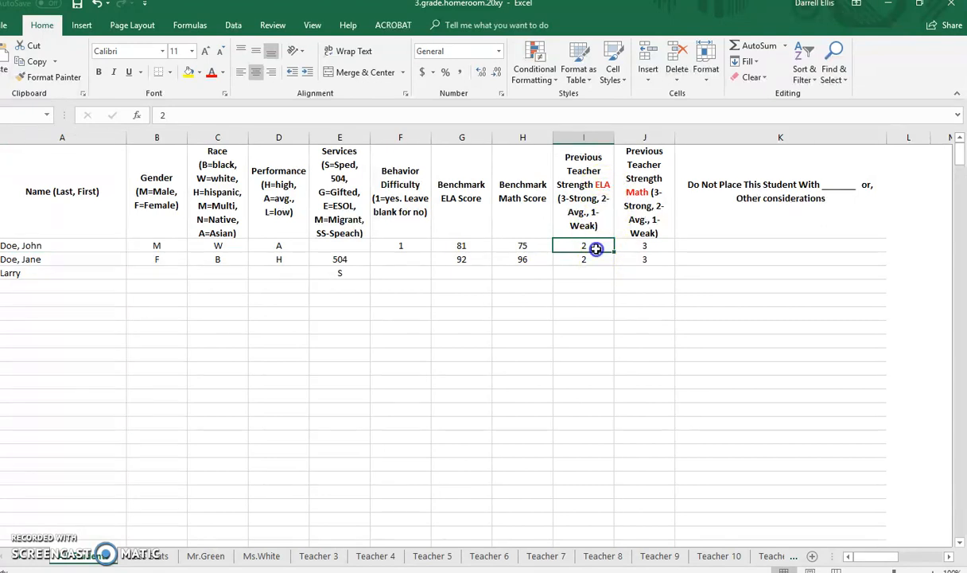
{"action": "left_click_drag", "start_coordinate": [626, 255], "coordinate": [606, 250]}
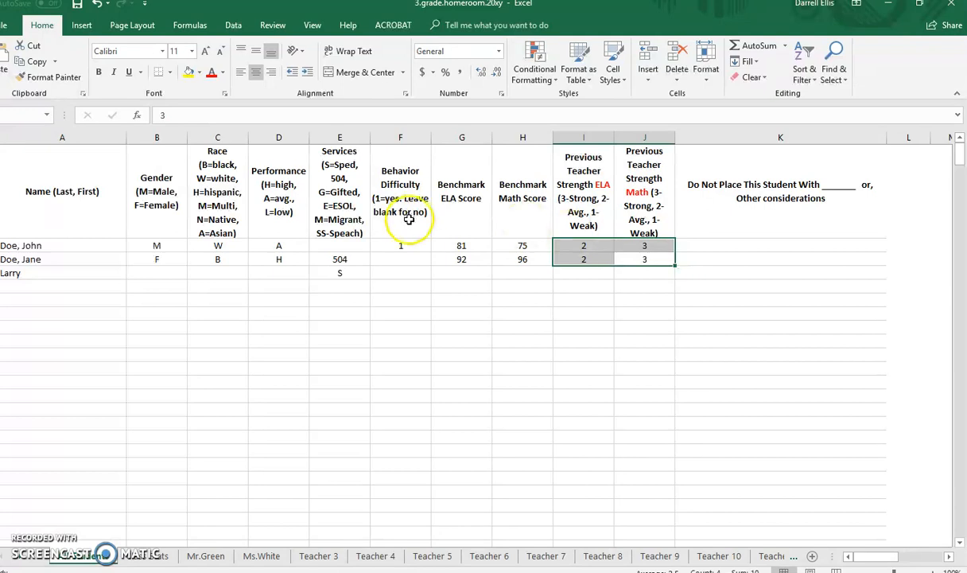
{"action": "left_click", "coordinate": [442, 353]}
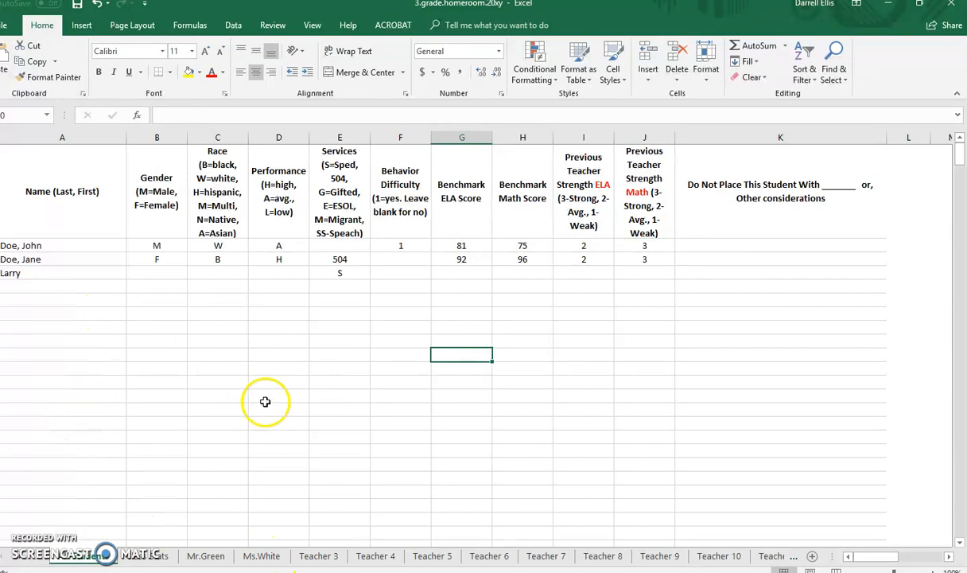
Review the Teacher 3, Teacher 4 and Teacher 5 sheets in 2nd.grade.20xx, and close that workbook.
{"action": "mouse_move", "coordinate": [217, 561]}
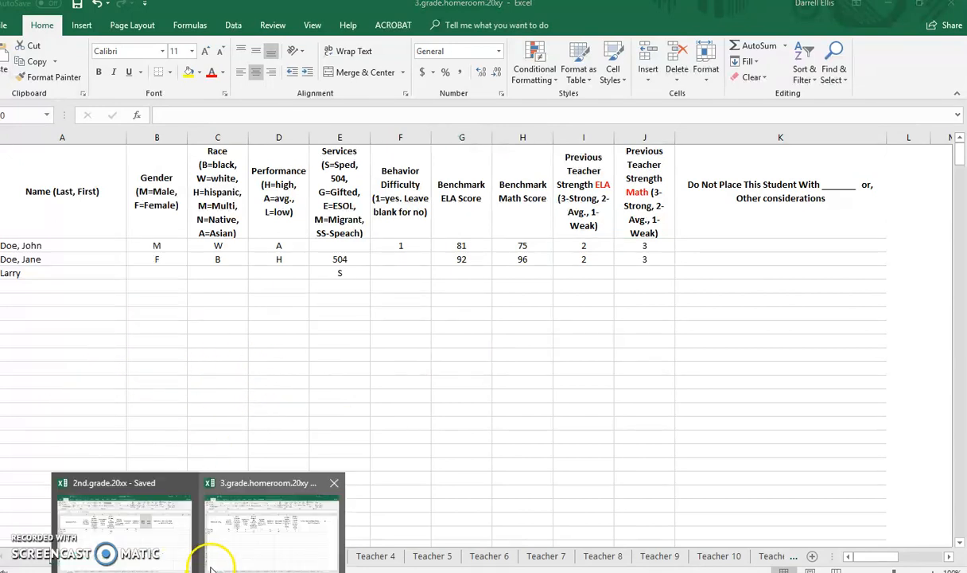
{"action": "left_click", "coordinate": [140, 546]}
{"action": "left_click", "coordinate": [182, 556]}
{"action": "left_click", "coordinate": [238, 556]}
{"action": "left_click", "coordinate": [296, 556]}
{"action": "left_click_drag", "start_coordinate": [119, 244], "coordinate": [667, 329]}
{"action": "left_click", "coordinate": [668, 329]}
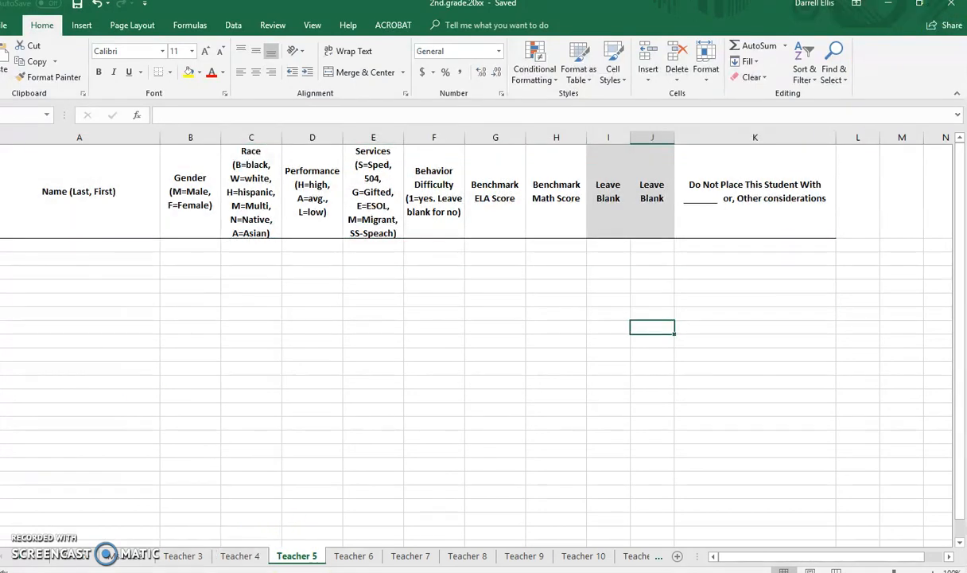
{"action": "left_click", "coordinate": [949, 6]}
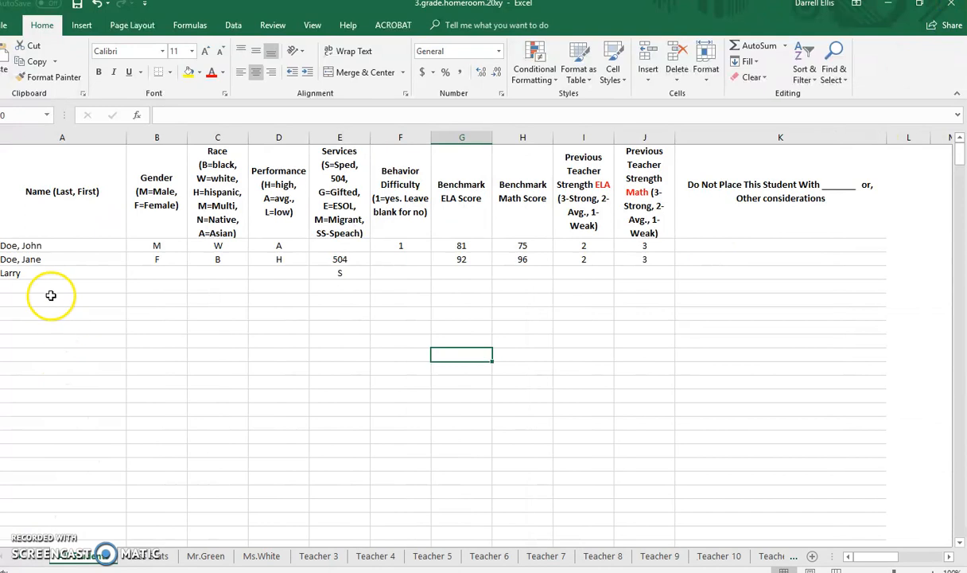
{"action": "left_click_drag", "start_coordinate": [36, 422], "coordinate": [39, 465]}
{"action": "left_click_drag", "start_coordinate": [63, 313], "coordinate": [66, 325]}
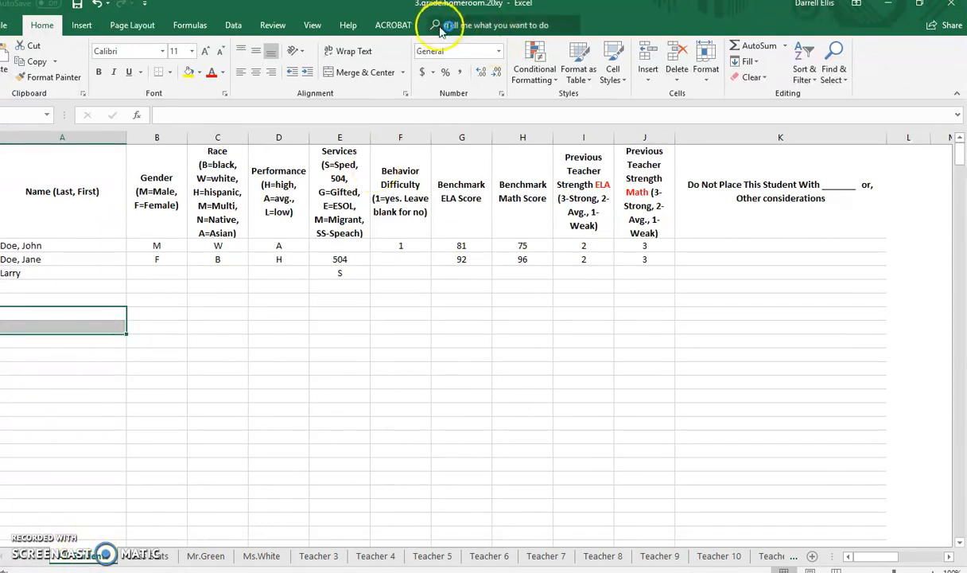
{"action": "left_click", "coordinate": [400, 384]}
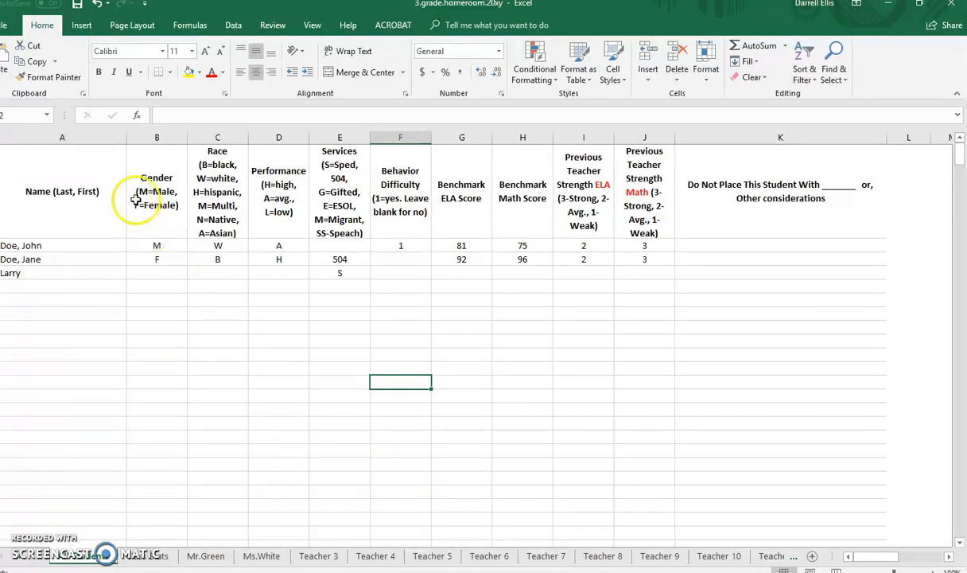
Open a custom sort for columns A through K of the student list and delete all its existing sort levels.
{"action": "left_click_drag", "start_coordinate": [83, 140], "coordinate": [712, 123]}
{"action": "left_click", "coordinate": [811, 72]}
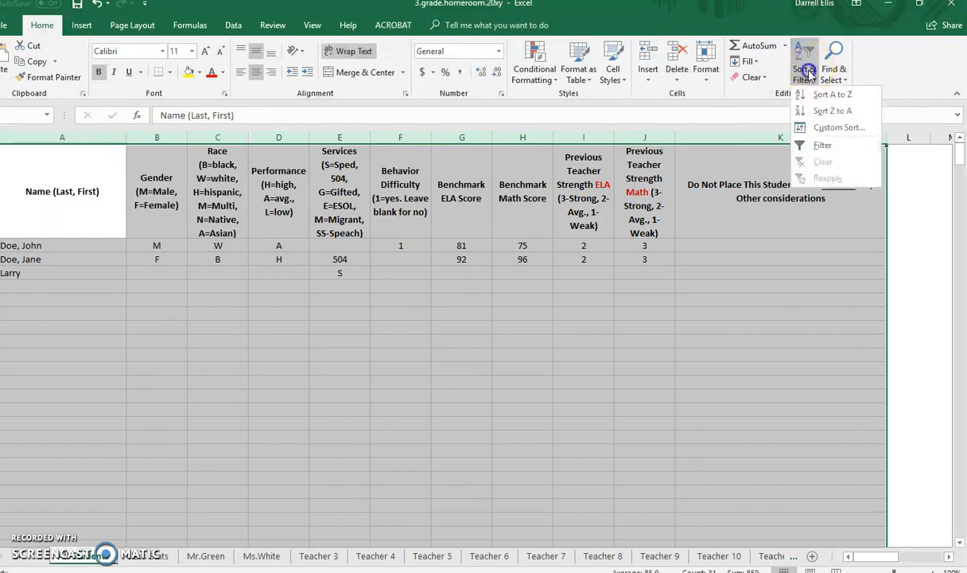
{"action": "left_click", "coordinate": [820, 127]}
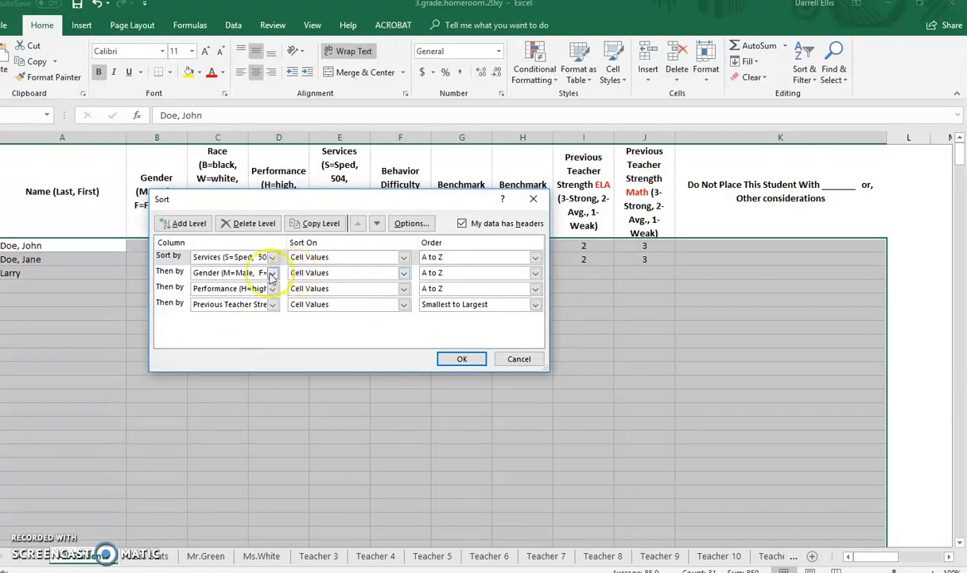
{"action": "left_click", "coordinate": [253, 224]}
{"action": "left_click", "coordinate": [253, 224]}
{"action": "left_click", "coordinate": [253, 223]}
{"action": "left_click", "coordinate": [254, 224]}
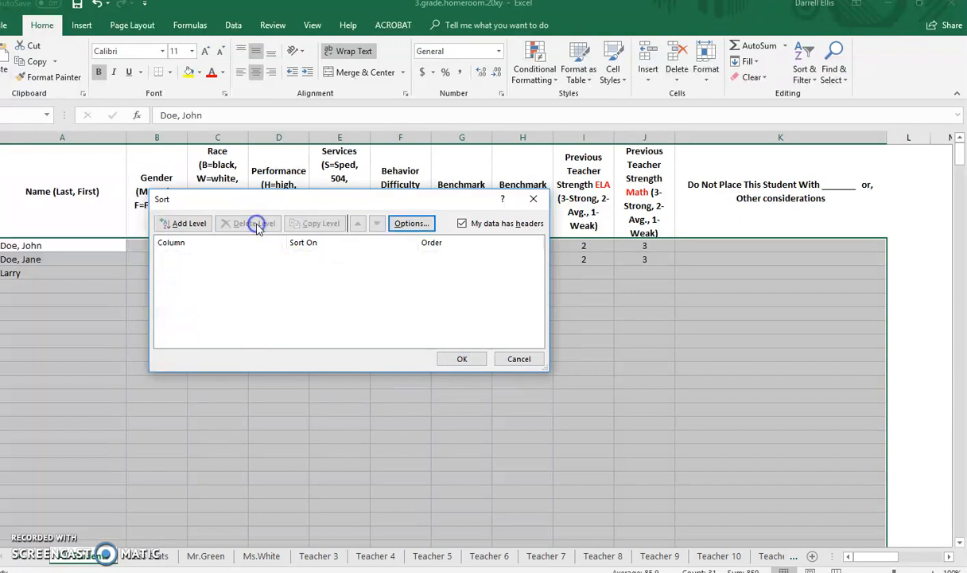
Set the sort to Services first and Gender second, both on cell values from A to Z.
{"action": "left_click", "coordinate": [184, 223]}
{"action": "left_click", "coordinate": [199, 258]}
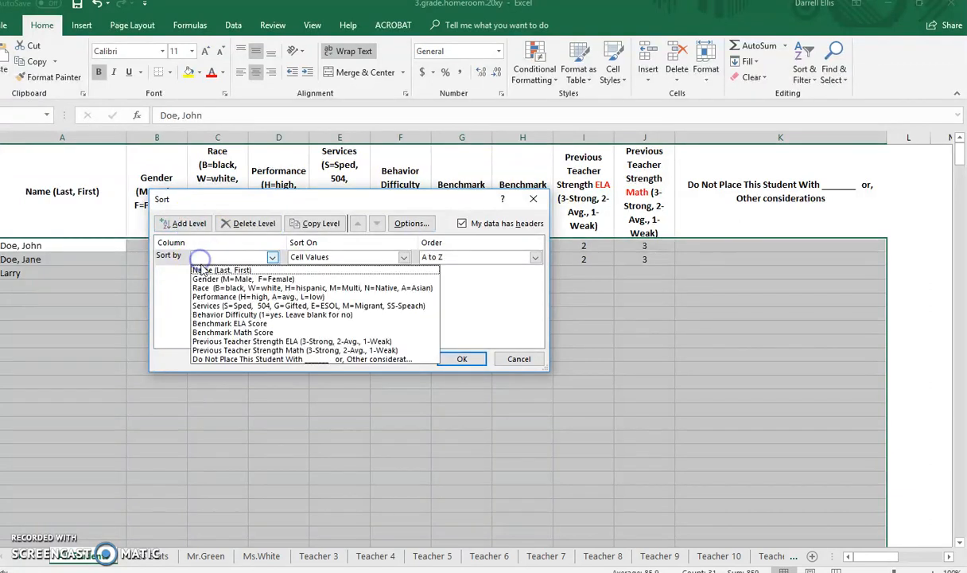
{"action": "left_click", "coordinate": [222, 305]}
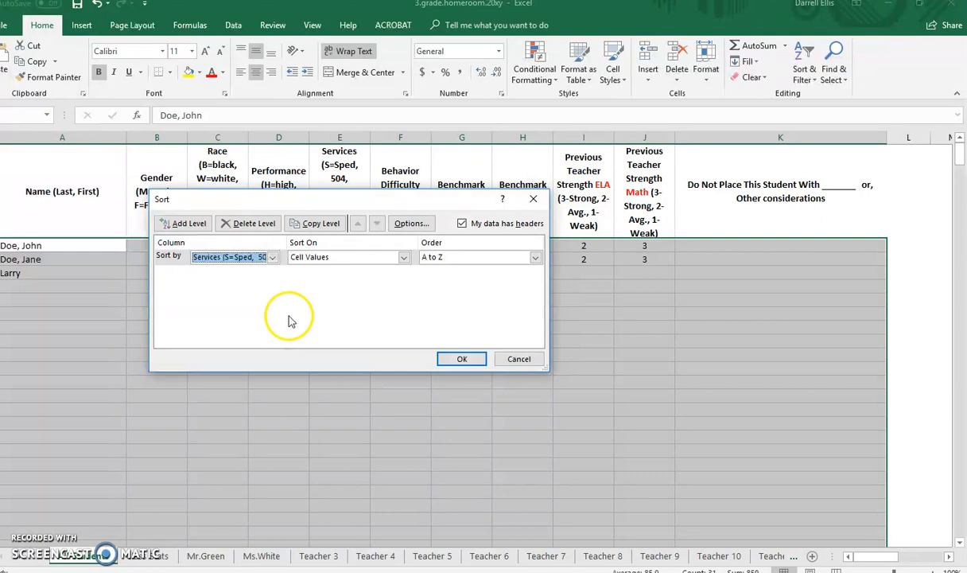
{"action": "left_click", "coordinate": [183, 223]}
{"action": "left_click", "coordinate": [229, 273]}
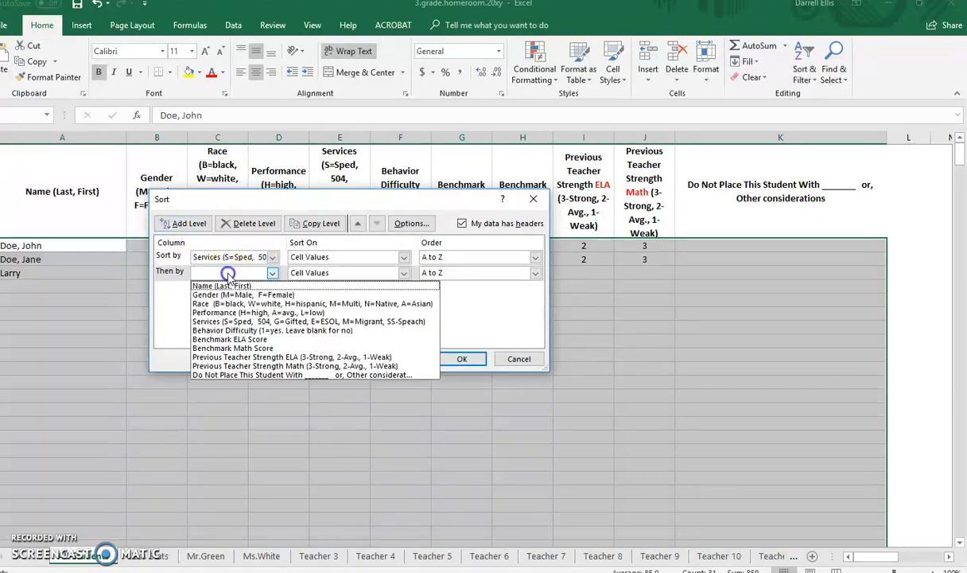
{"action": "left_click", "coordinate": [227, 294]}
Add Race and Performance as the third and fourth sort levels, and apply the sort to the student list.
{"action": "left_click", "coordinate": [183, 224]}
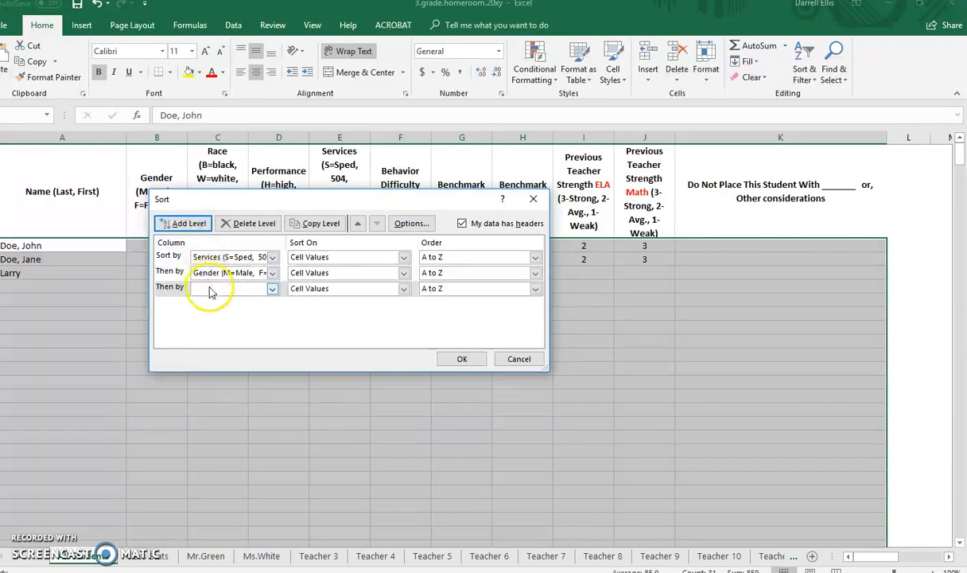
{"action": "left_click", "coordinate": [211, 289]}
{"action": "left_click", "coordinate": [222, 320]}
{"action": "left_click", "coordinate": [185, 223]}
{"action": "left_click", "coordinate": [218, 304]}
{"action": "left_click", "coordinate": [280, 343]}
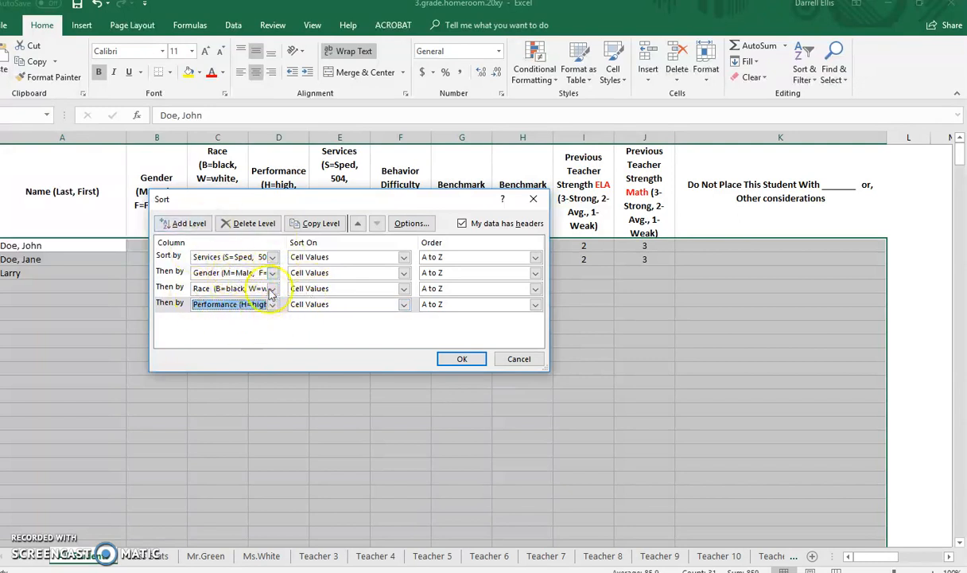
{"action": "left_click", "coordinate": [454, 361]}
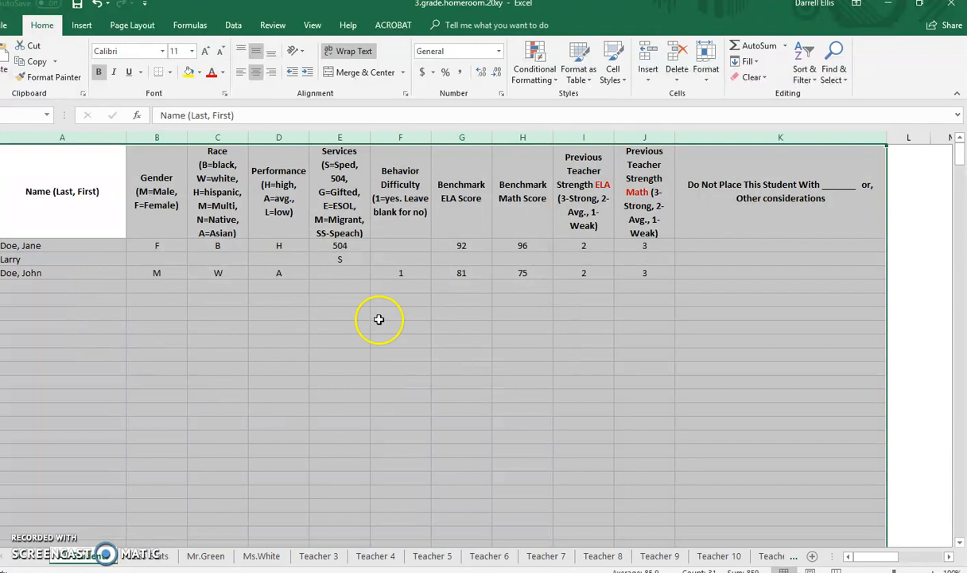
Move the row of the student with Services S from the student list to the first roster row of the second teacher's sheet.
{"action": "left_click", "coordinate": [282, 299]}
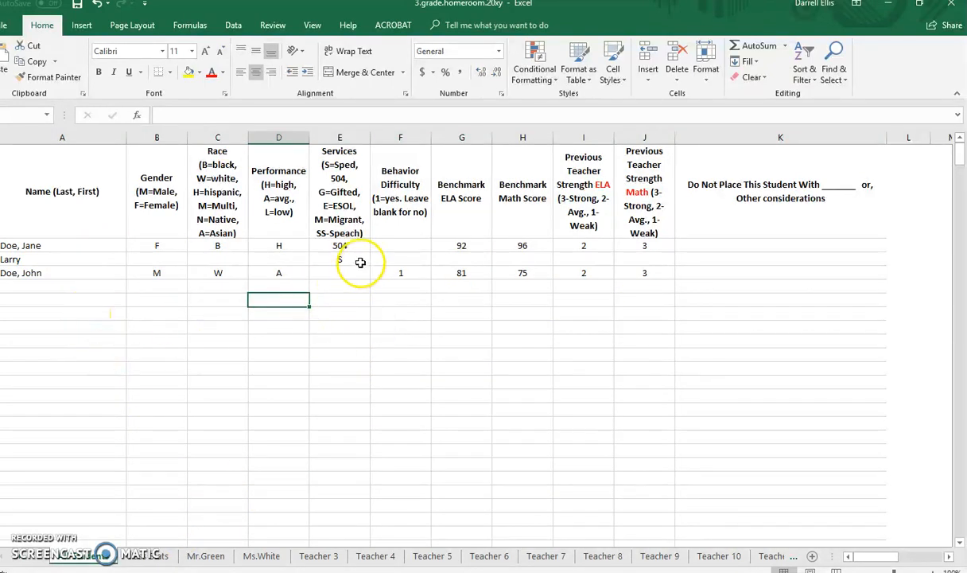
{"action": "left_click", "coordinate": [357, 259]}
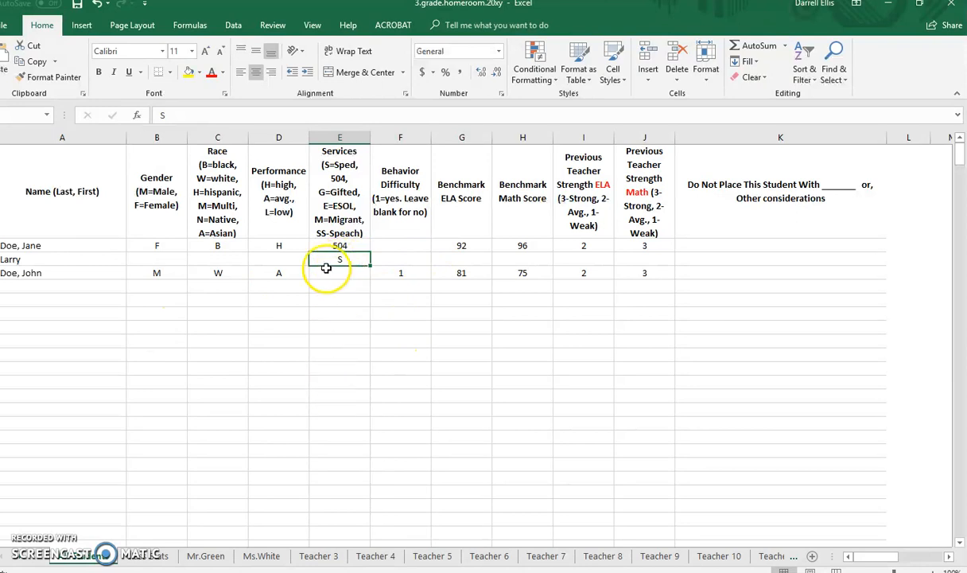
{"action": "left_click", "coordinate": [2, 259]}
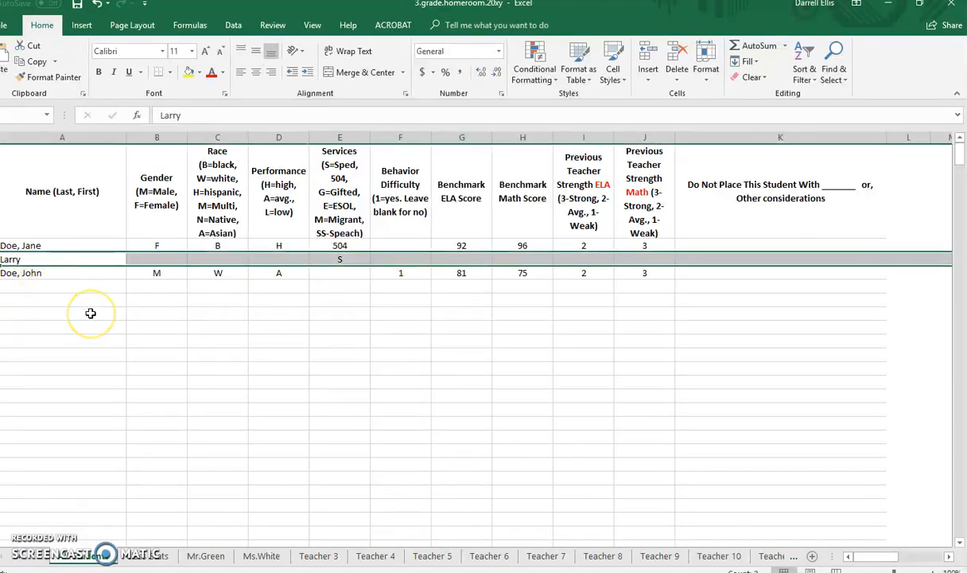
{"action": "key", "text": "ctrl+c"}
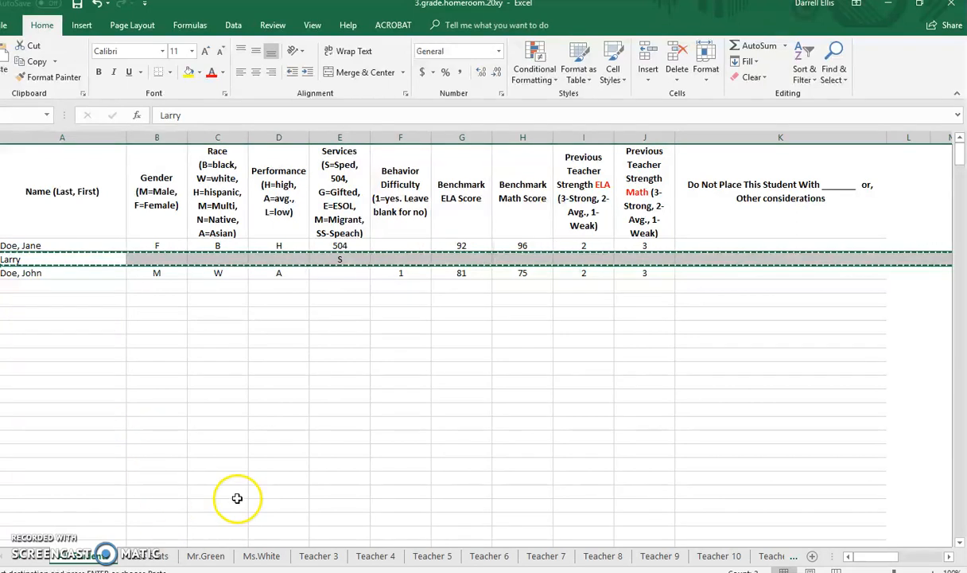
{"action": "left_click", "coordinate": [256, 557]}
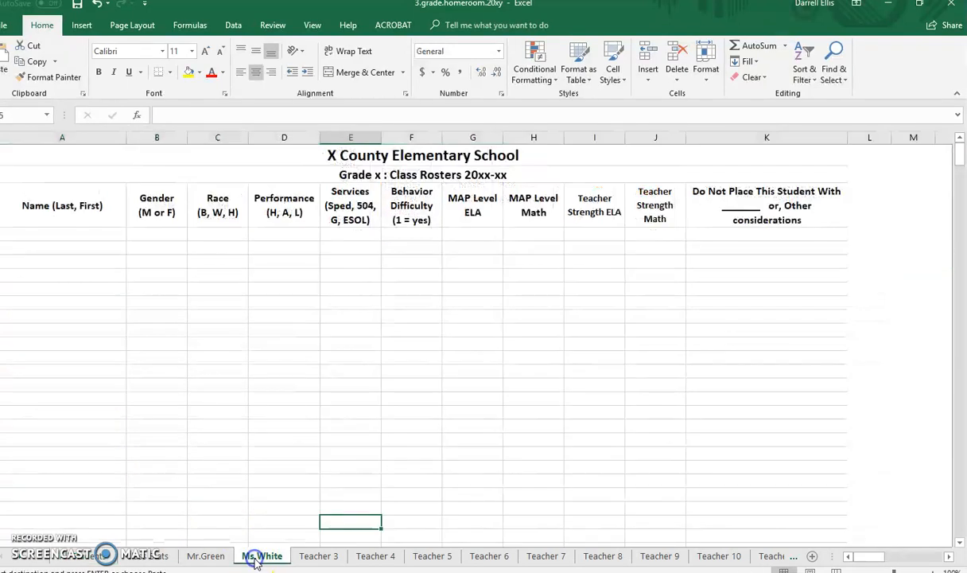
{"action": "left_click", "coordinate": [47, 236]}
{"action": "key", "text": "ctrl+v"}
{"action": "left_click", "coordinate": [102, 314]}
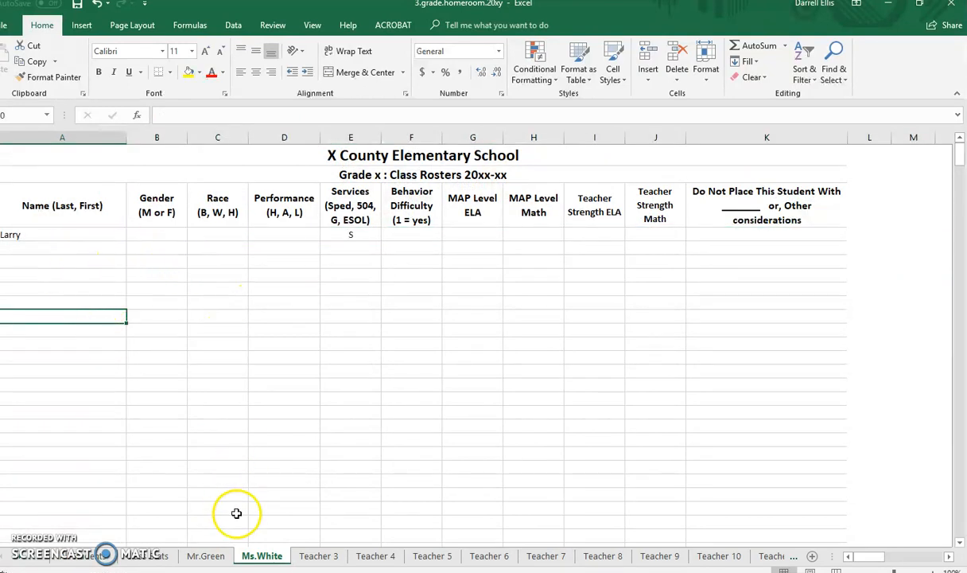
Examine the student, gender, race, special services and performance totals below the second teacher's roster.
{"action": "scroll", "coordinate": [223, 346], "scroll_direction": "down", "scroll_amount": 1}
{"action": "scroll", "coordinate": [223, 346], "scroll_direction": "down", "scroll_amount": 5}
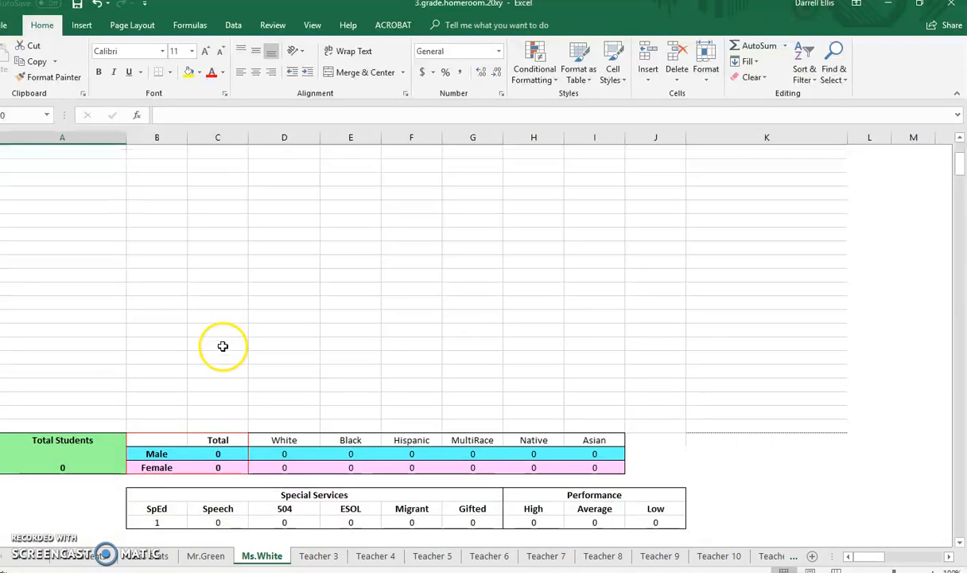
{"action": "left_click", "coordinate": [281, 403]}
{"action": "left_click", "coordinate": [241, 375]}
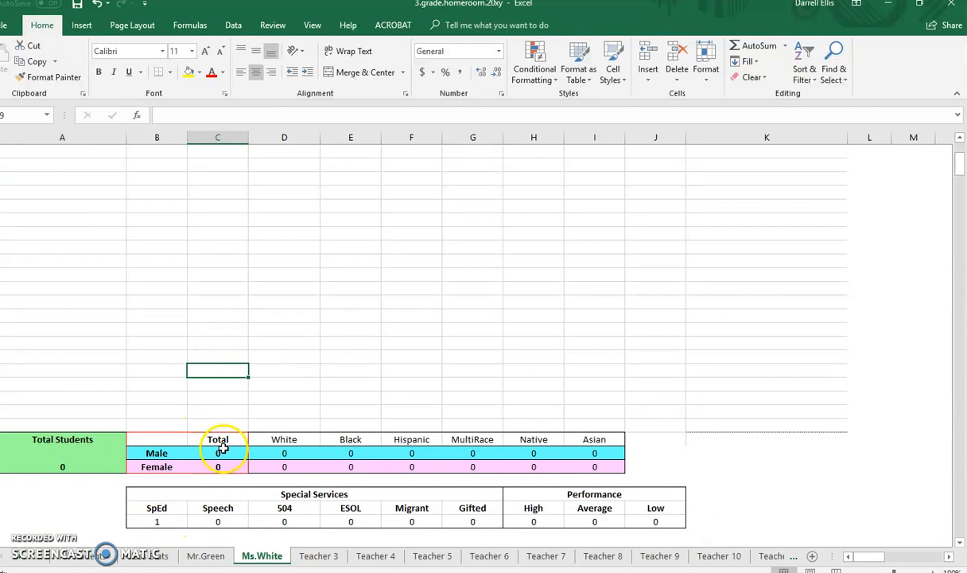
{"action": "scroll", "coordinate": [222, 447], "scroll_direction": "up", "scroll_amount": 3}
{"action": "scroll", "coordinate": [222, 447], "scroll_direction": "down", "scroll_amount": 3}
{"action": "scroll", "coordinate": [269, 369], "scroll_direction": "up", "scroll_amount": 2}
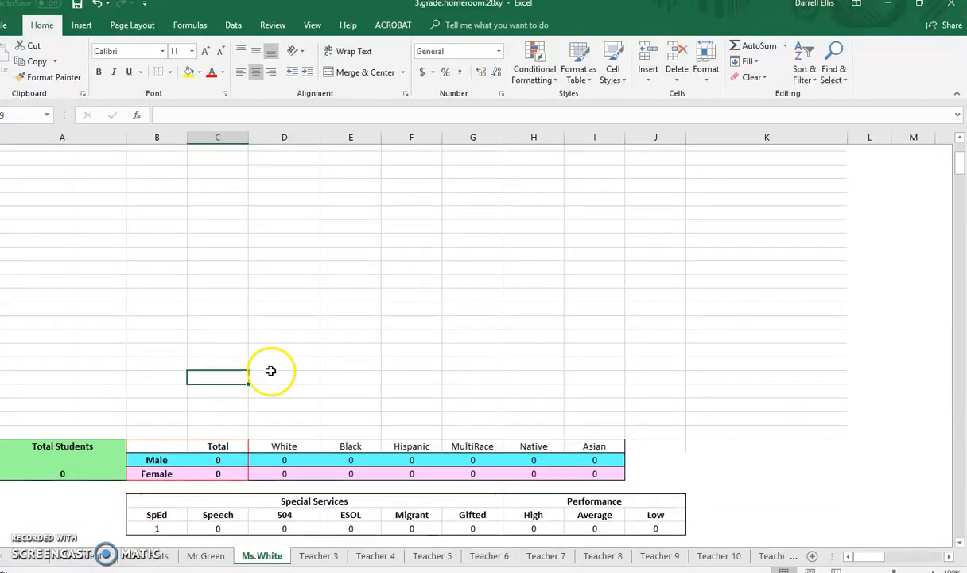
{"action": "scroll", "coordinate": [239, 477], "scroll_direction": "up", "scroll_amount": 1}
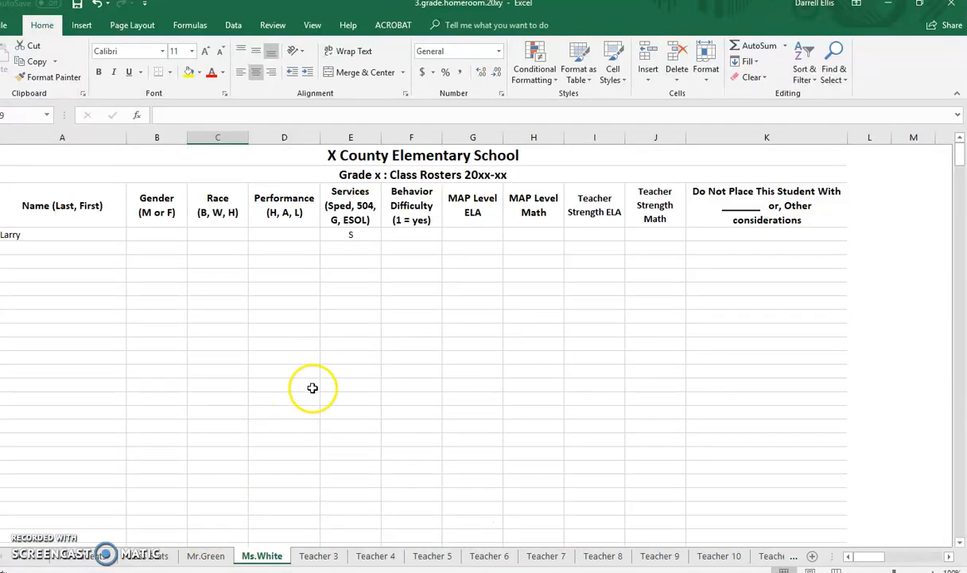
Fill in the moved student's gender as m, race as w and performance as L.
{"action": "left_click", "coordinate": [172, 234]}
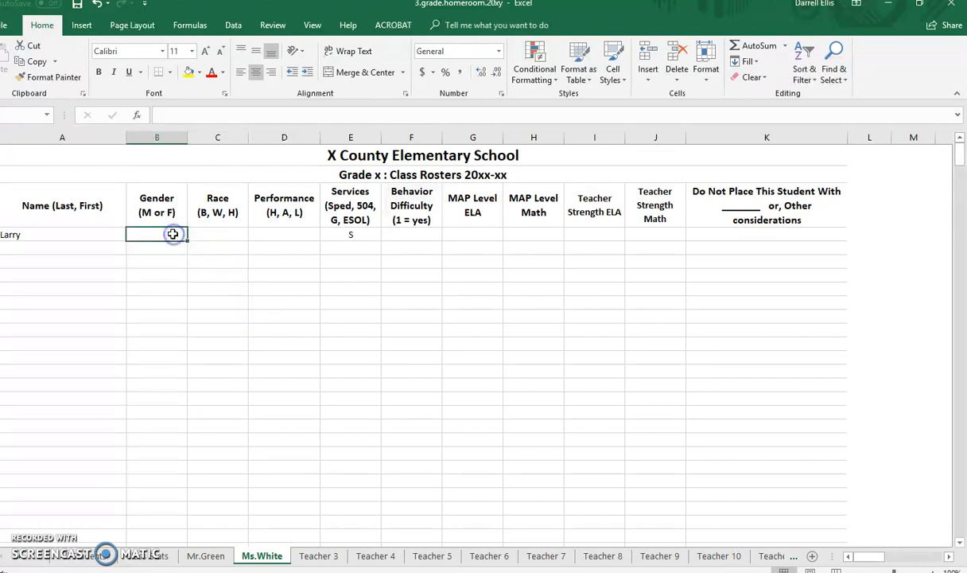
{"action": "type", "text": "m"}
{"action": "key", "text": "Tab"}
{"action": "type", "text": "w"}
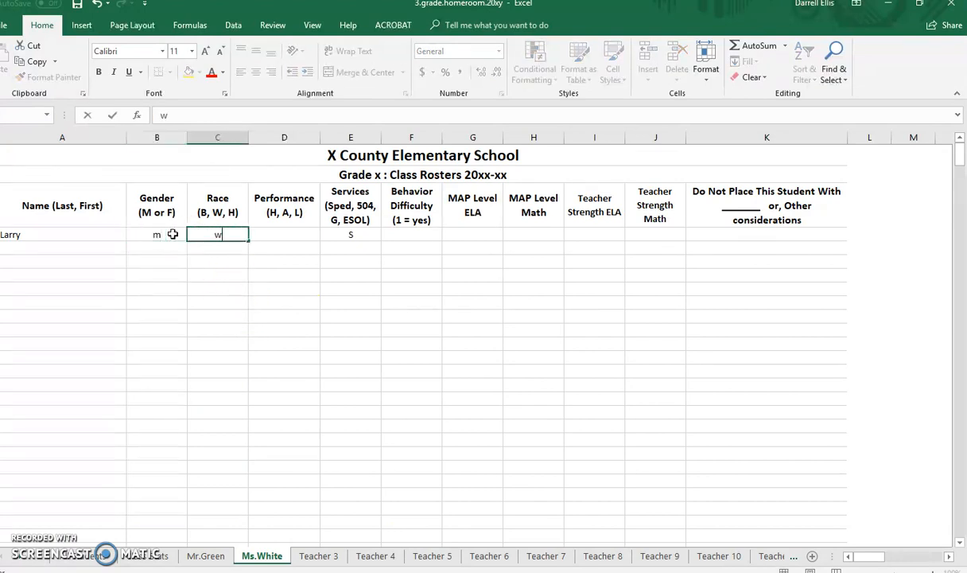
{"action": "key", "text": "Tab"}
{"action": "type", "text": "L"}
{"action": "key", "text": "Return"}
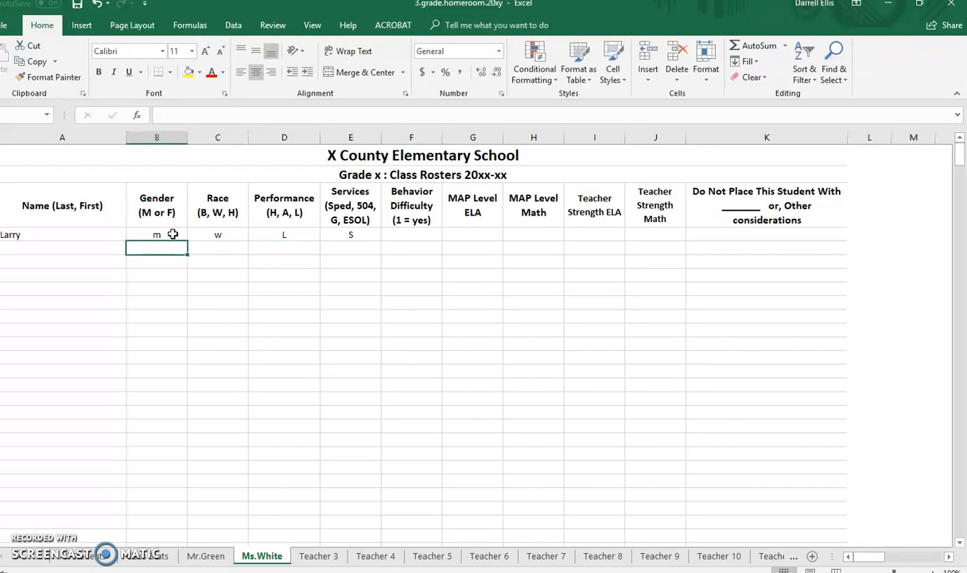
Check the second teacher's roster totals and the moved student's former row in the student list.
{"action": "scroll", "coordinate": [187, 330], "scroll_direction": "down", "scroll_amount": 5}
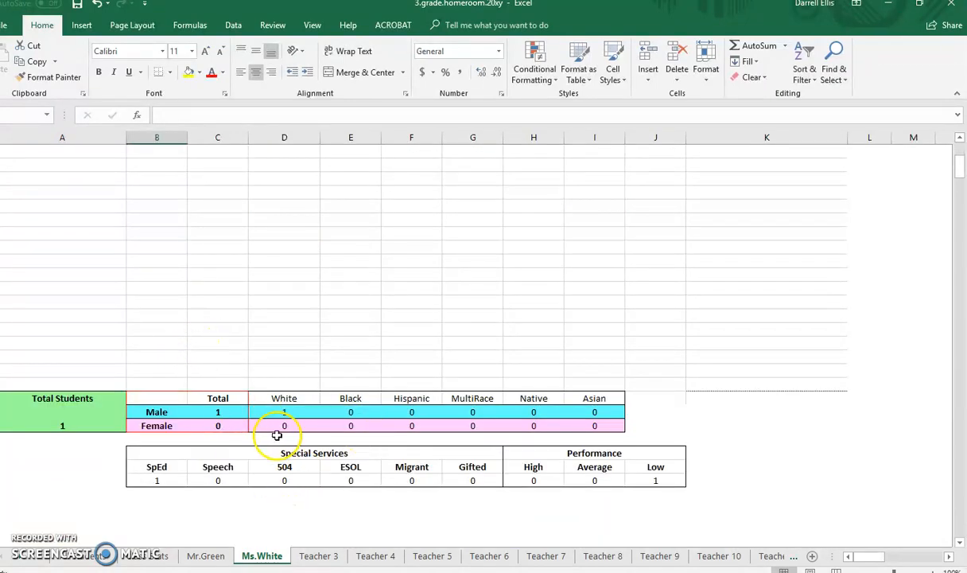
{"action": "scroll", "coordinate": [318, 366], "scroll_direction": "up", "scroll_amount": 5}
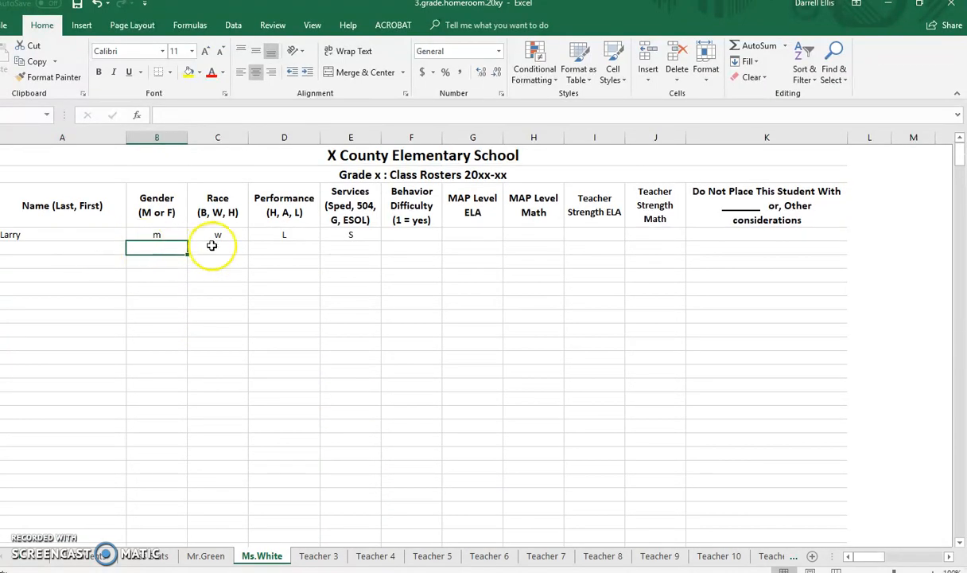
{"action": "left_click", "coordinate": [99, 561]}
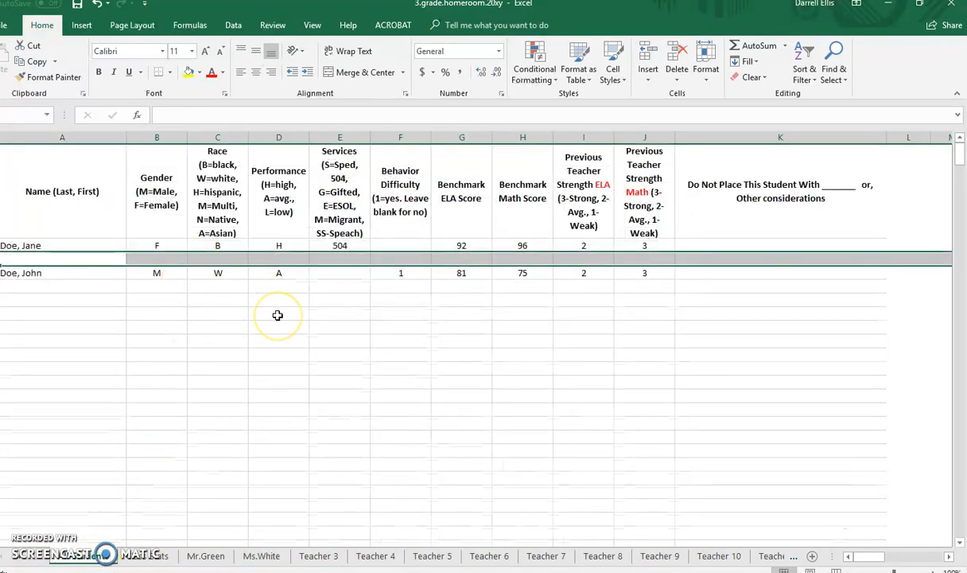
{"action": "left_click", "coordinate": [257, 556]}
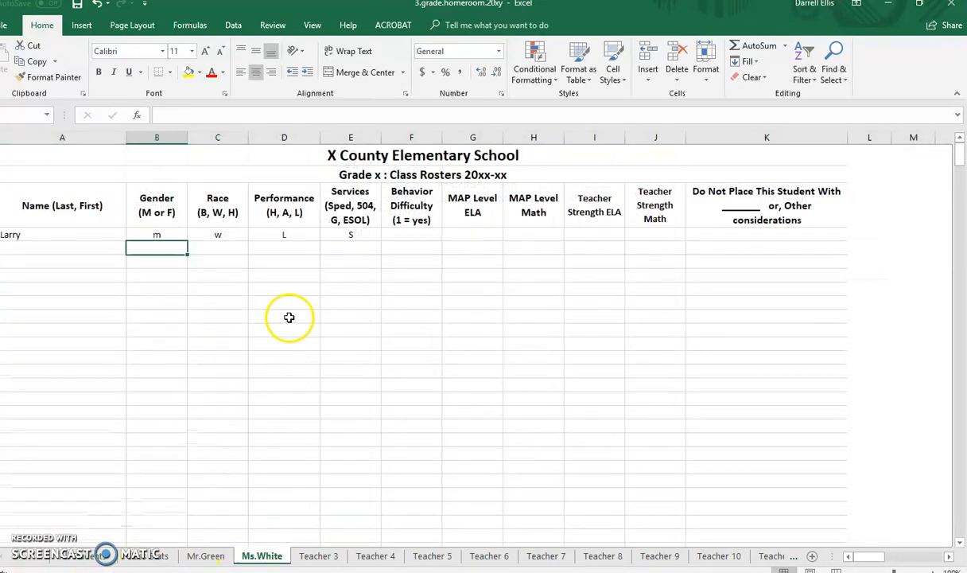
{"action": "scroll", "coordinate": [283, 390], "scroll_direction": "down", "scroll_amount": 1}
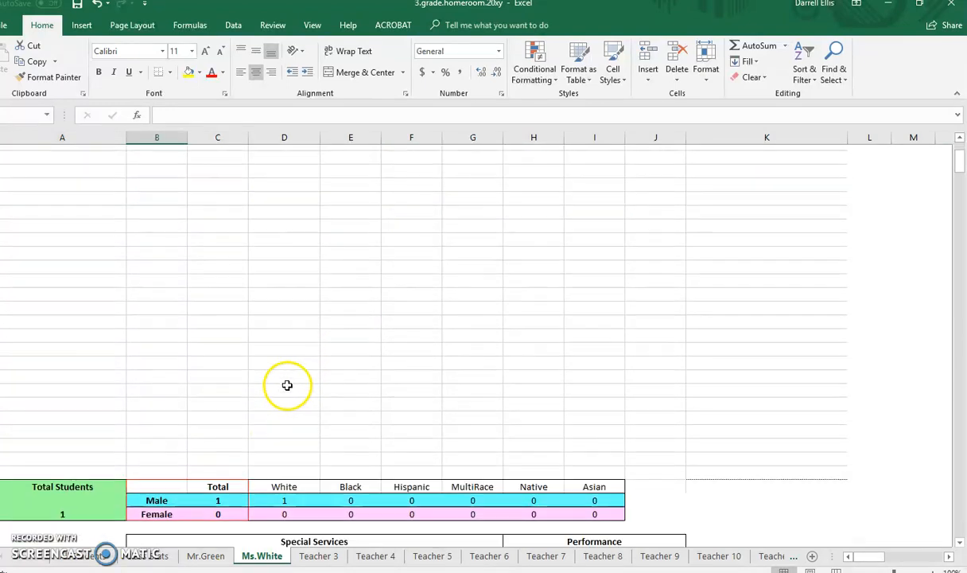
Hide the seven empty roster rows directly above the totals on the second teacher's sheet.
{"action": "scroll", "coordinate": [235, 378], "scroll_direction": "up", "scroll_amount": 1}
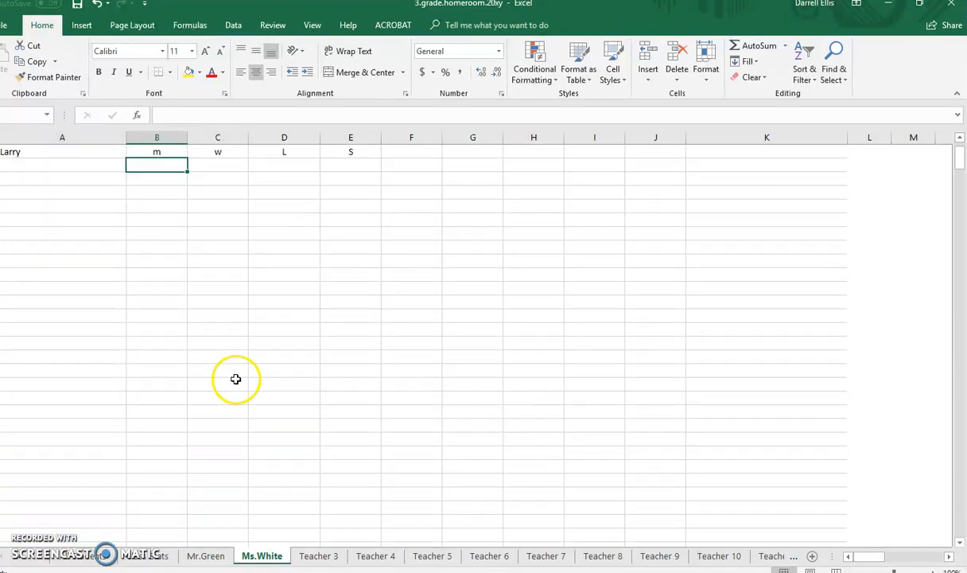
{"action": "scroll", "coordinate": [79, 365], "scroll_direction": "down", "scroll_amount": 2}
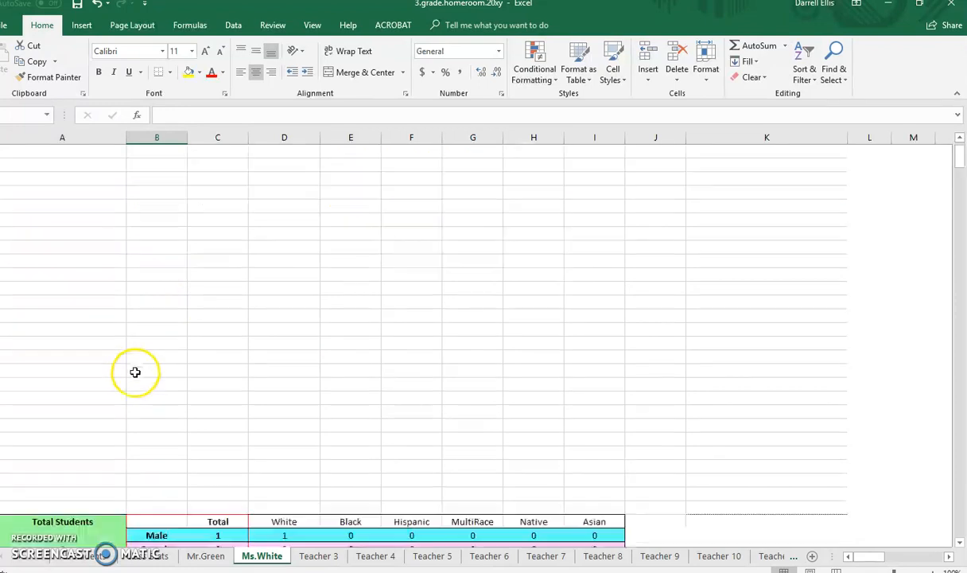
{"action": "left_click_drag", "start_coordinate": [0, 466], "coordinate": [0, 384]}
{"action": "right_click", "coordinate": [0, 387]}
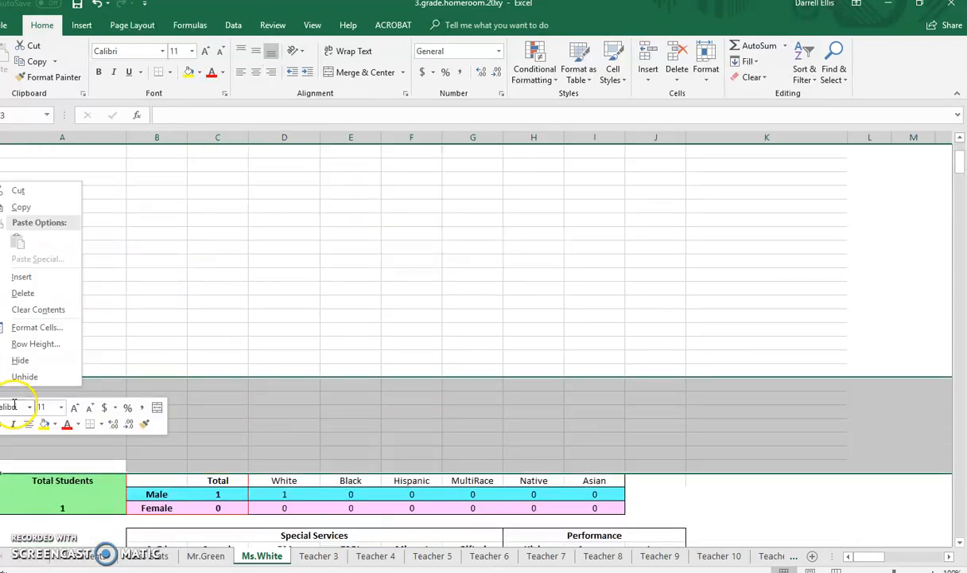
{"action": "left_click", "coordinate": [22, 360]}
{"action": "left_click", "coordinate": [294, 300]}
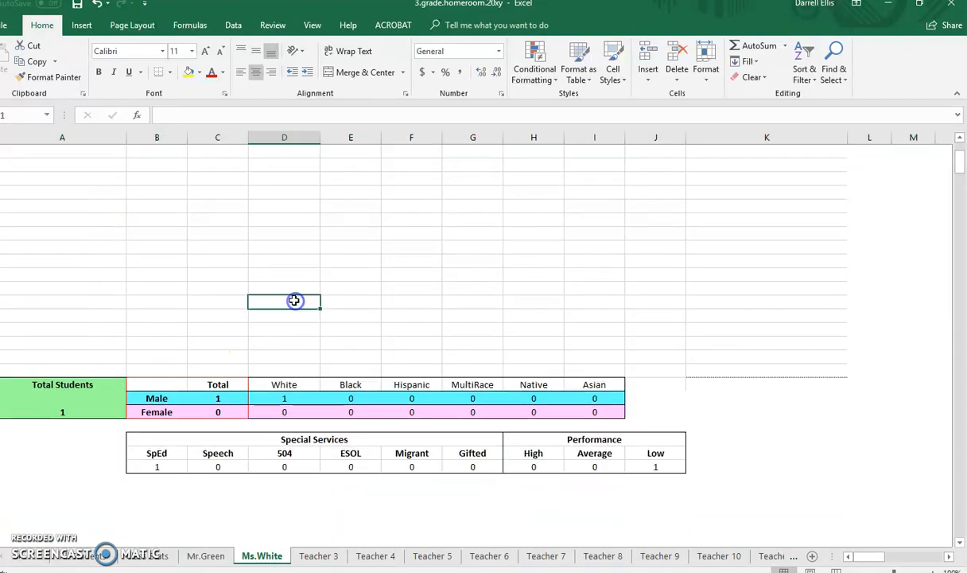
Hide another six empty roster rows near the totals on the second teacher's sheet and check the totals block.
{"action": "scroll", "coordinate": [292, 300], "scroll_direction": "up", "scroll_amount": 4}
{"action": "left_click_drag", "start_coordinate": [0, 450], "coordinate": [0, 517]}
{"action": "right_click", "coordinate": [0, 517]}
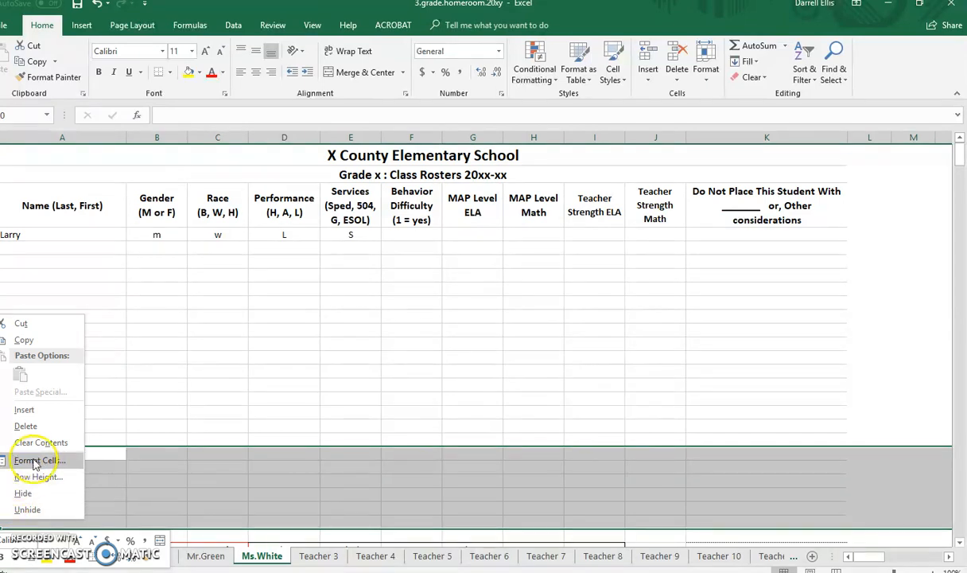
{"action": "left_click", "coordinate": [34, 493]}
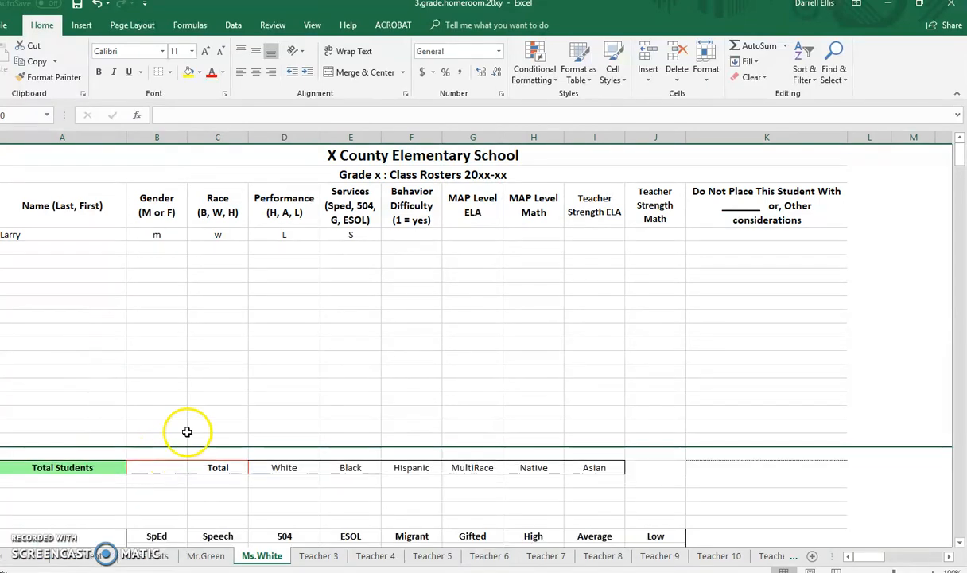
{"action": "left_click", "coordinate": [203, 411]}
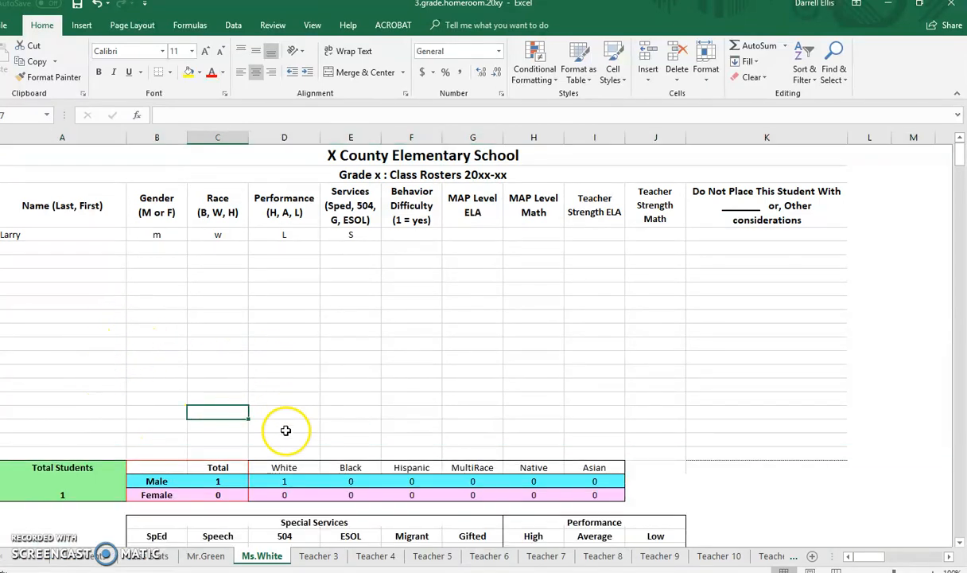
{"action": "left_click", "coordinate": [329, 284]}
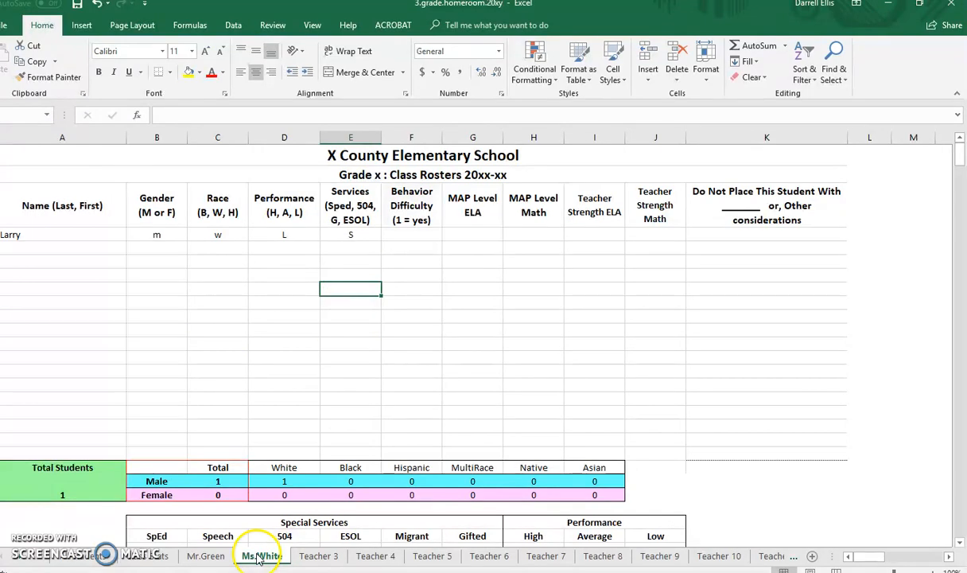
{"action": "left_click", "coordinate": [231, 483]}
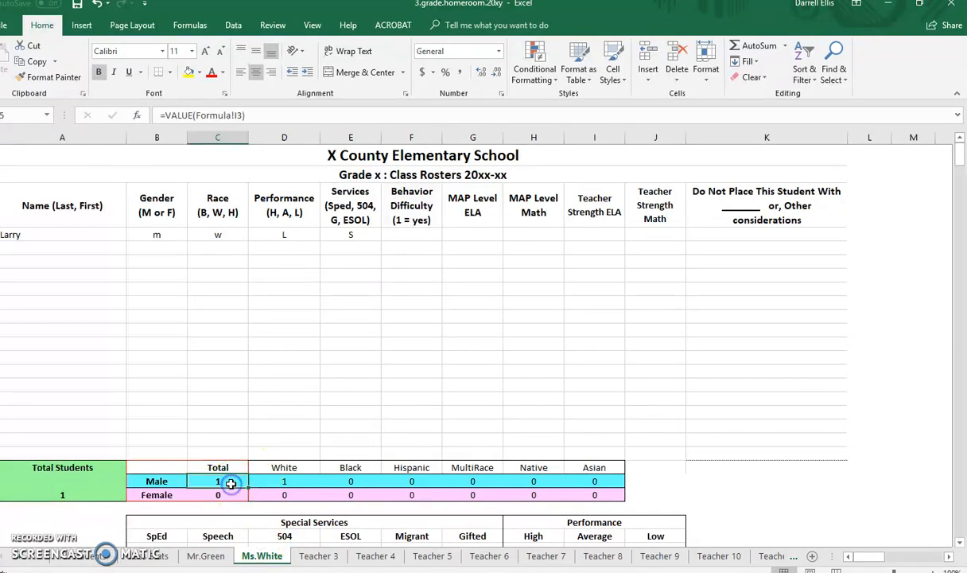
{"action": "left_click", "coordinate": [369, 351]}
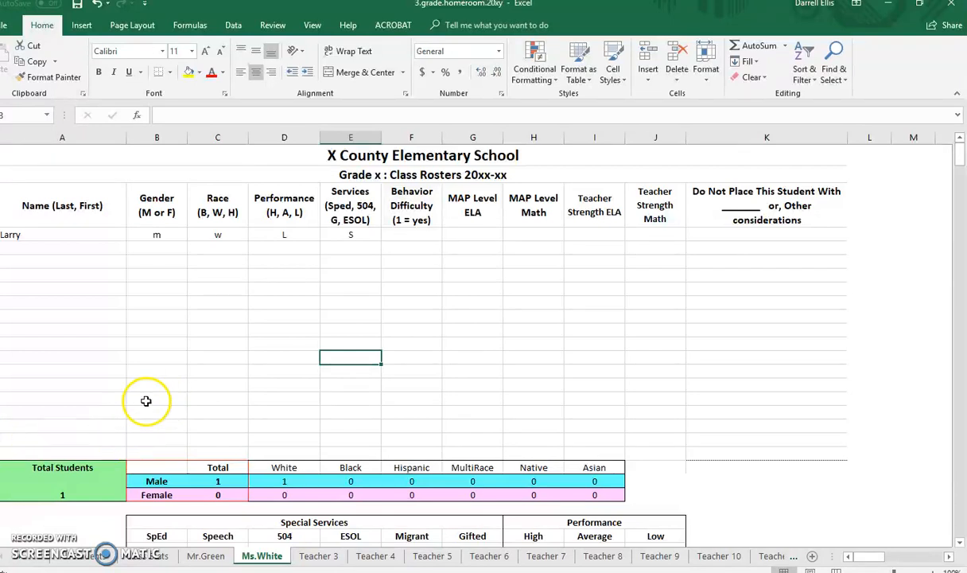
Fill the name cells below the first student on the second teacher's roster with placeholder text such as asd, asdf, fasd, df and sdf.
{"action": "left_click_drag", "start_coordinate": [26, 248], "coordinate": [30, 382]}
{"action": "left_click", "coordinate": [36, 252]}
{"action": "type", "text": "asd"}
{"action": "key", "text": "Return"}
{"action": "key", "text": "Return"}
{"action": "type", "text": "asdf"}
{"action": "key", "text": "Return"}
{"action": "type", "text": "asdf"}
{"action": "key", "text": "Return"}
{"action": "type", "text": "fasd fasd df asdf asdf asdf asdf fasd sdf"}
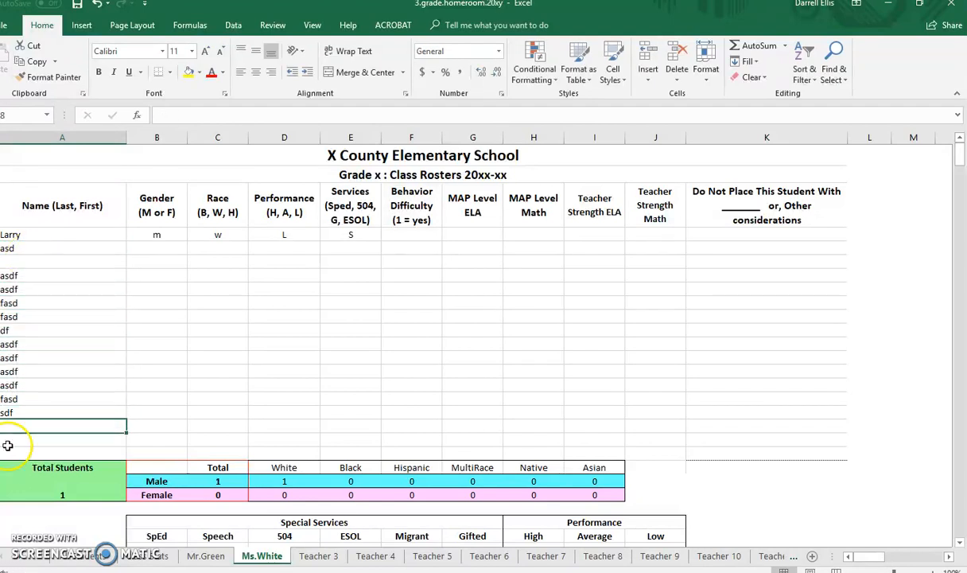
Unhide the hidden rows between the placeholder names and the totals on the second teacher's roster.
{"action": "left_click_drag", "start_coordinate": [1, 440], "coordinate": [1, 482]}
{"action": "right_click", "coordinate": [2, 481]}
{"action": "left_click", "coordinate": [23, 478]}
{"action": "left_click", "coordinate": [108, 405]}
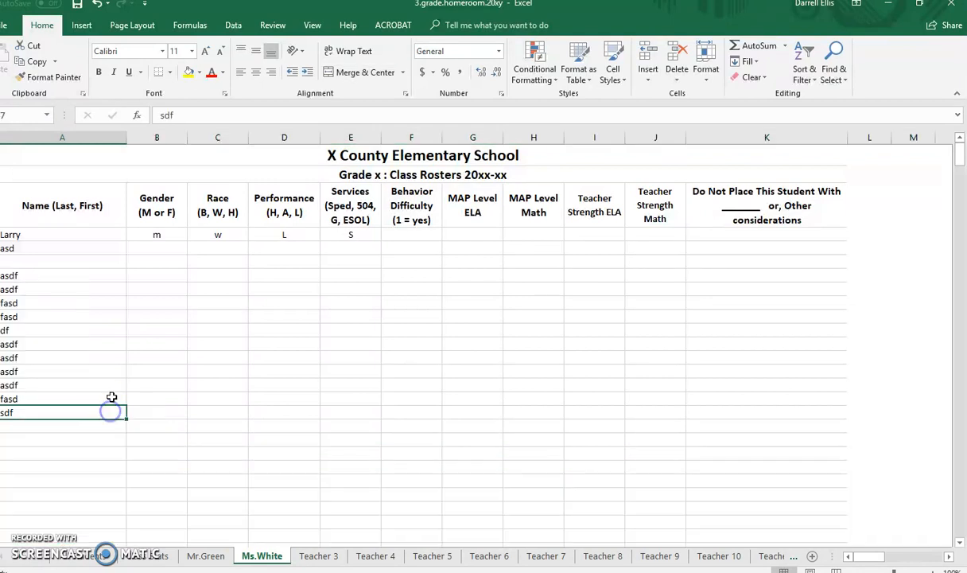
{"action": "scroll", "coordinate": [116, 398], "scroll_direction": "down", "scroll_amount": 3}
{"action": "scroll", "coordinate": [88, 390], "scroll_direction": "up", "scroll_amount": 4}
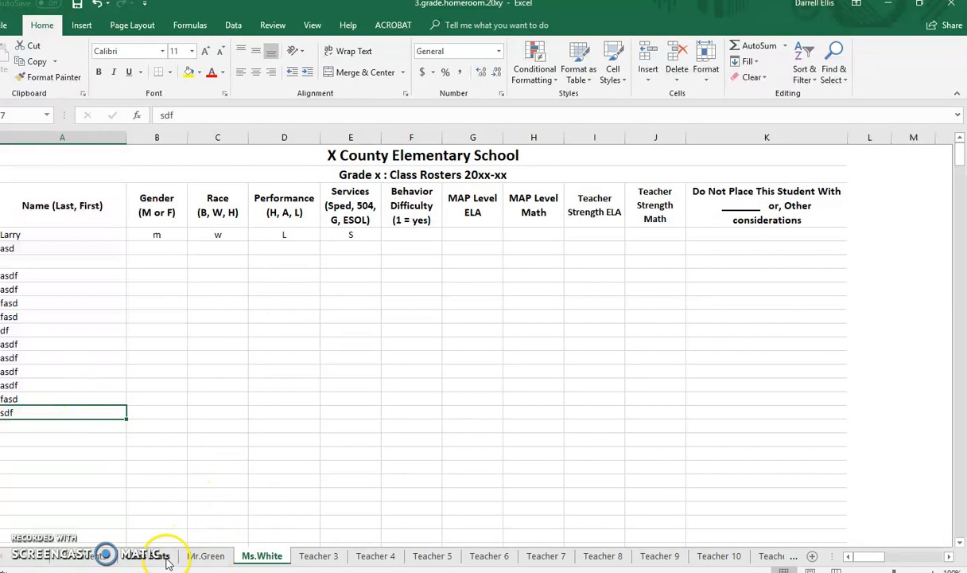
Look over the remaining students in the student list and the empty Teacher 3 roster.
{"action": "left_click", "coordinate": [99, 559]}
{"action": "left_click", "coordinate": [28, 274]}
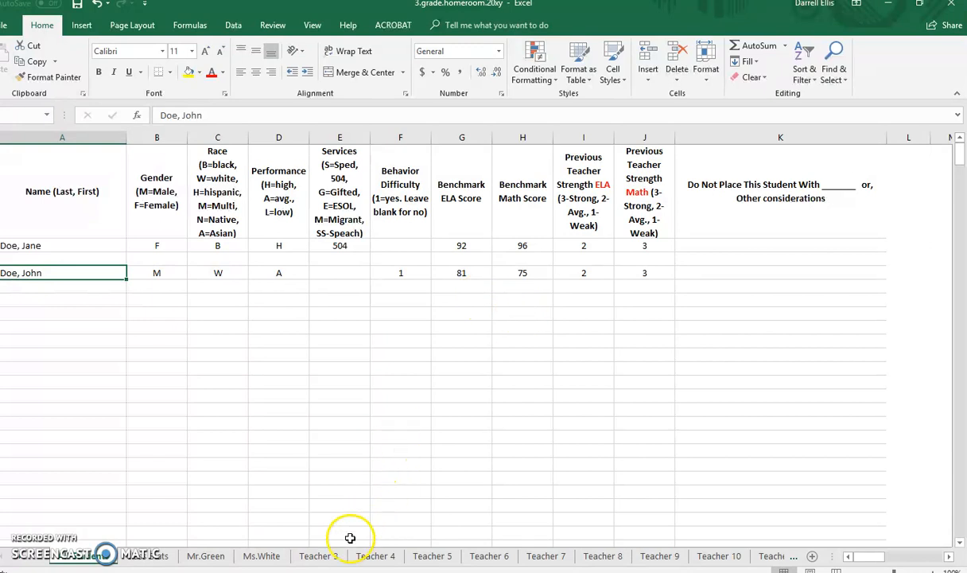
{"action": "left_click", "coordinate": [321, 554]}
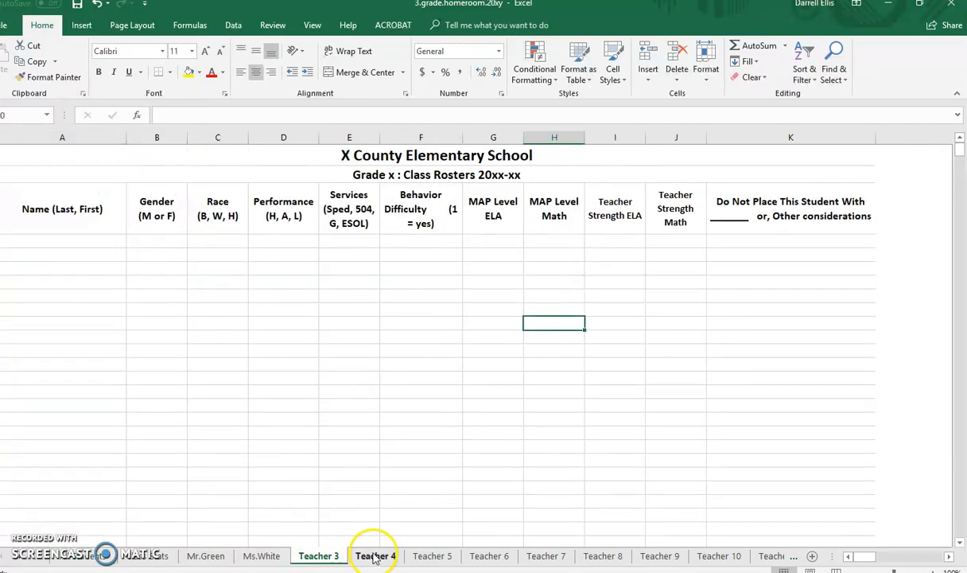
Examine the class statistics per teacher, comparing students scheduled so far with grade totals for gender, race, special services and performance.
{"action": "left_click", "coordinate": [159, 555]}
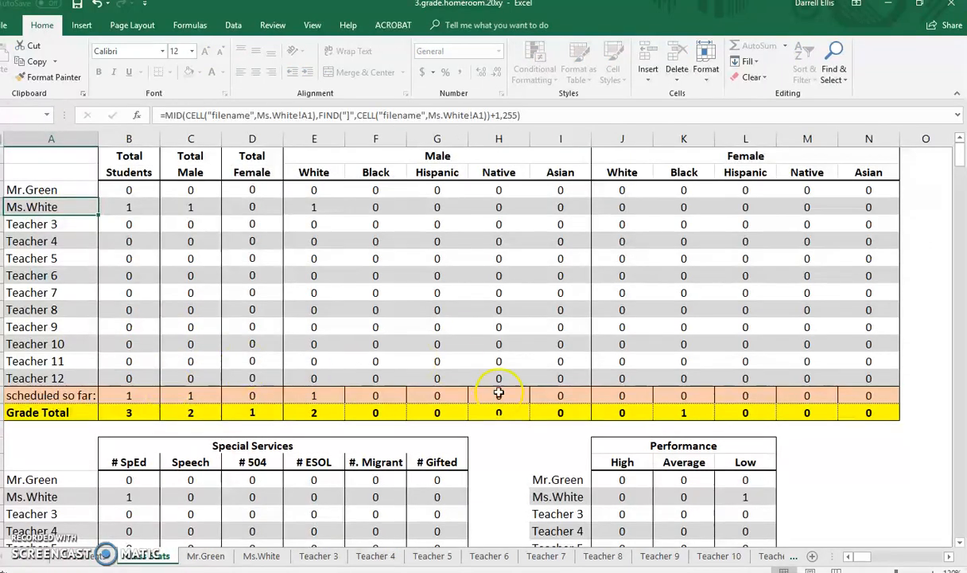
{"action": "left_click", "coordinate": [267, 372]}
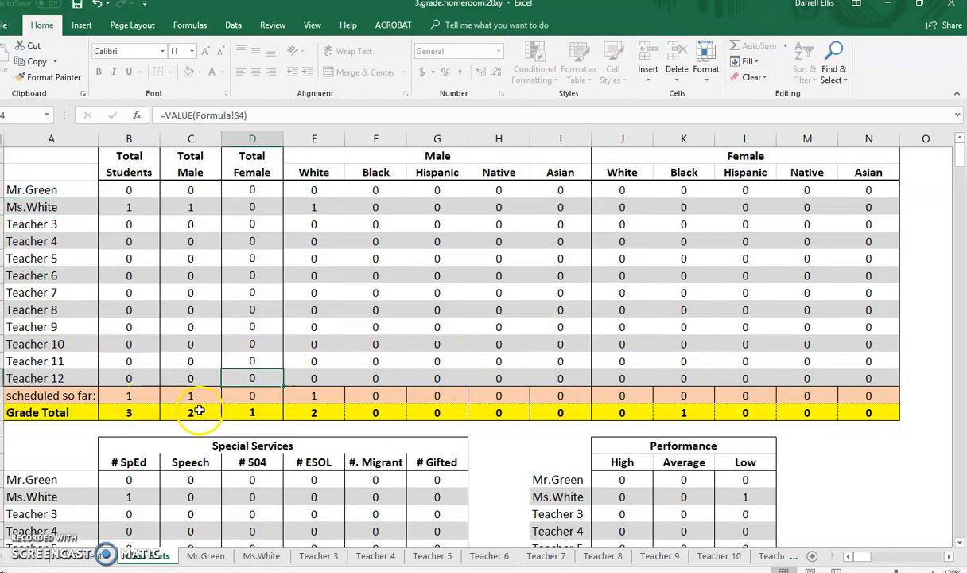
{"action": "left_click", "coordinate": [129, 415]}
{"action": "left_click", "coordinate": [130, 396]}
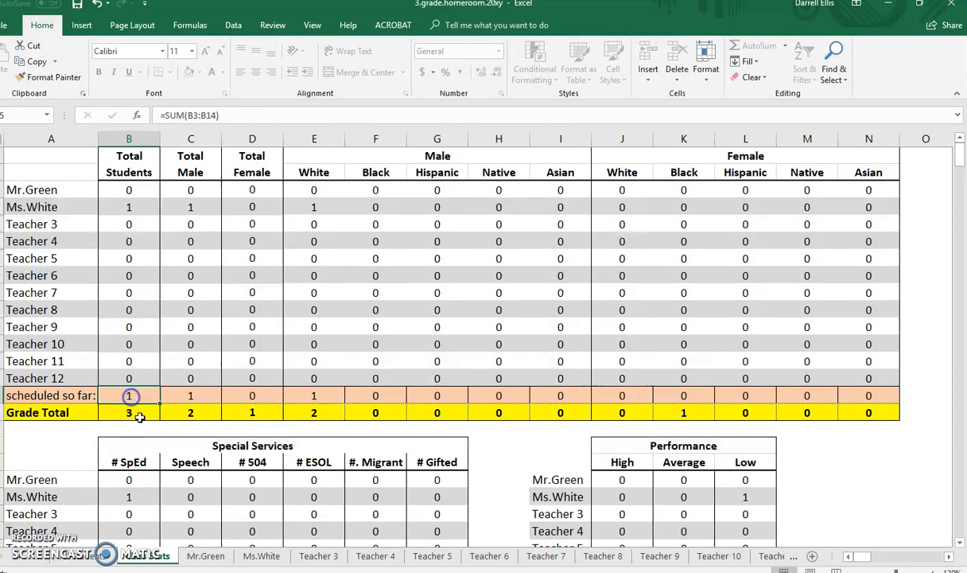
{"action": "left_click_drag", "start_coordinate": [65, 191], "coordinate": [71, 360]}
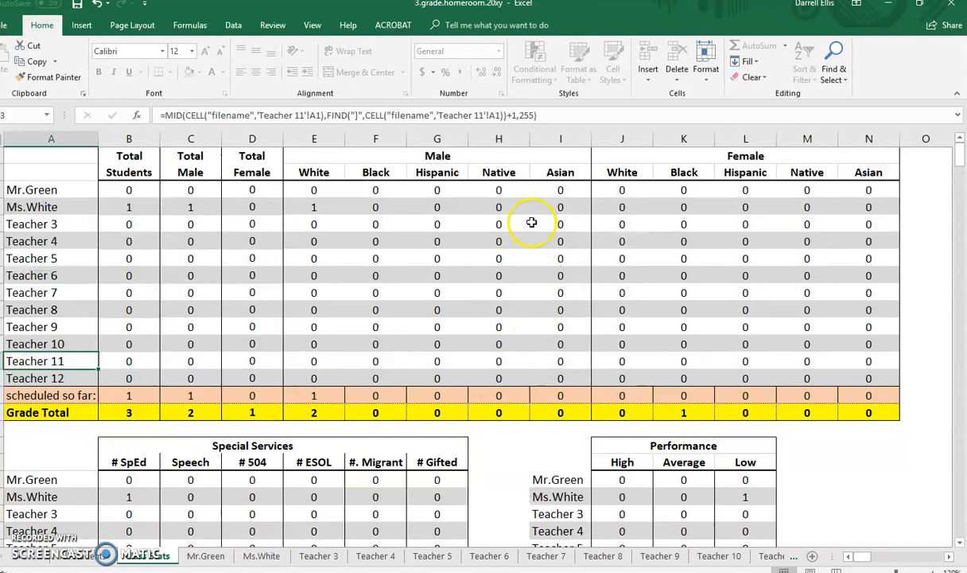
{"action": "scroll", "coordinate": [324, 432], "scroll_direction": "down", "scroll_amount": 4}
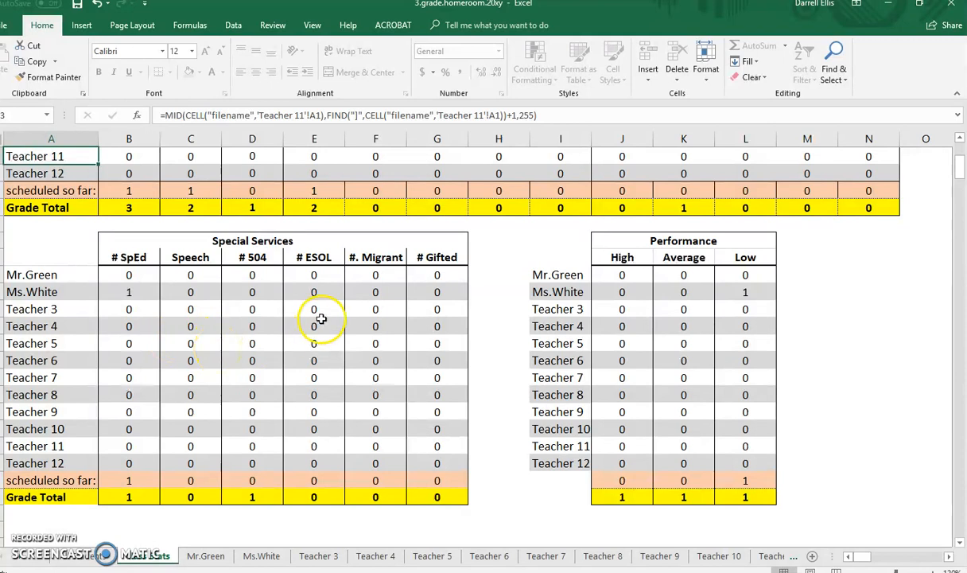
{"action": "scroll", "coordinate": [391, 382], "scroll_direction": "up", "scroll_amount": 4}
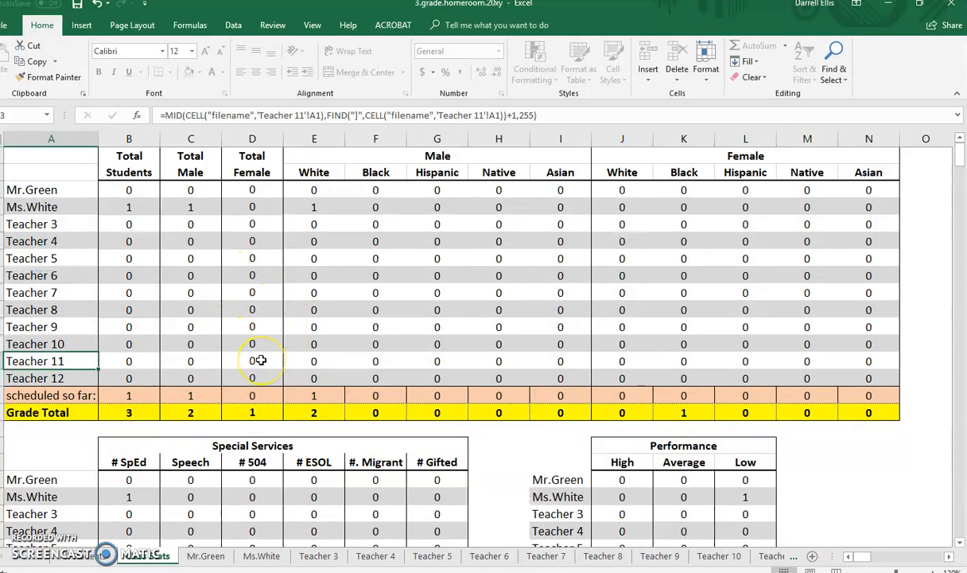
{"action": "left_click", "coordinate": [339, 255]}
{"action": "scroll", "coordinate": [318, 272], "scroll_direction": "down", "scroll_amount": 1}
{"action": "scroll", "coordinate": [318, 272], "scroll_direction": "up", "scroll_amount": 1}
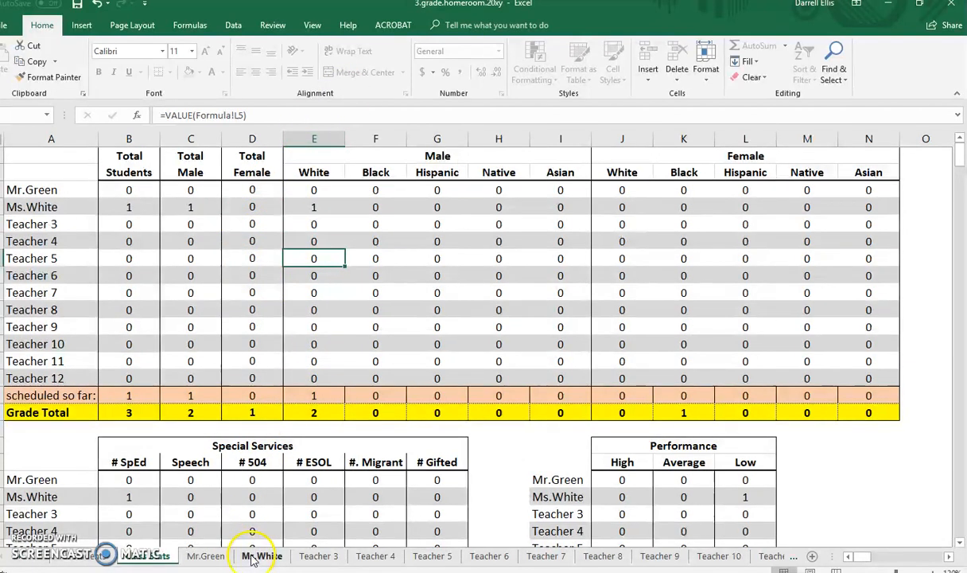
Copy the row of the remaining male student with performance A into the first roster row of the Teacher 3 sheet.
{"action": "left_click", "coordinate": [146, 560]}
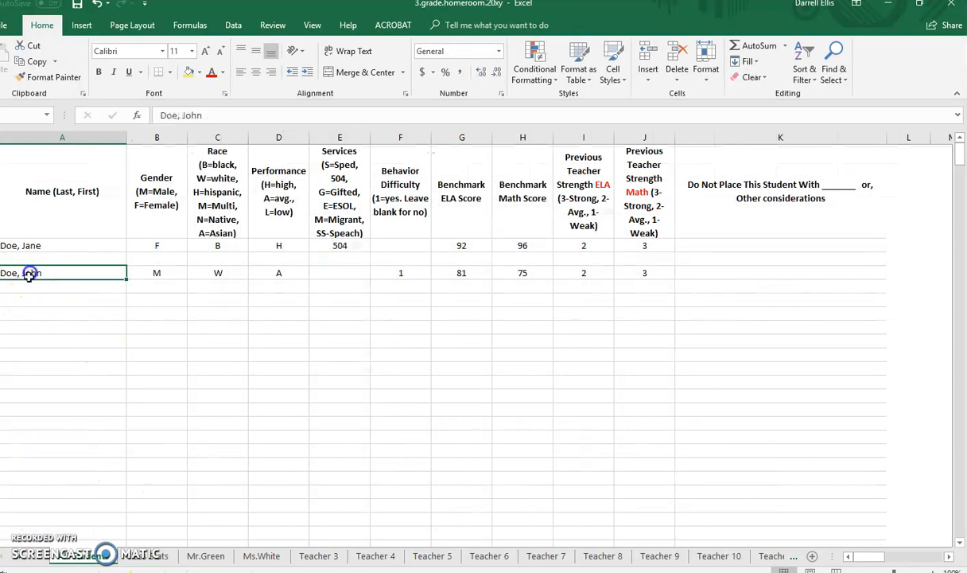
{"action": "left_click", "coordinate": [36, 296]}
{"action": "left_click", "coordinate": [80, 280]}
{"action": "left_click_drag", "start_coordinate": [81, 280], "coordinate": [638, 272]}
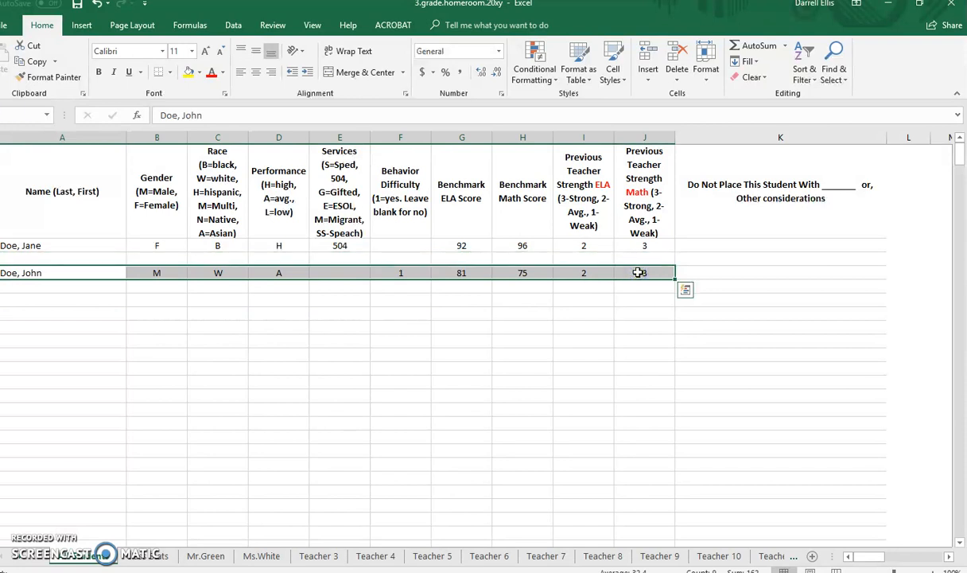
{"action": "left_click", "coordinate": [320, 555]}
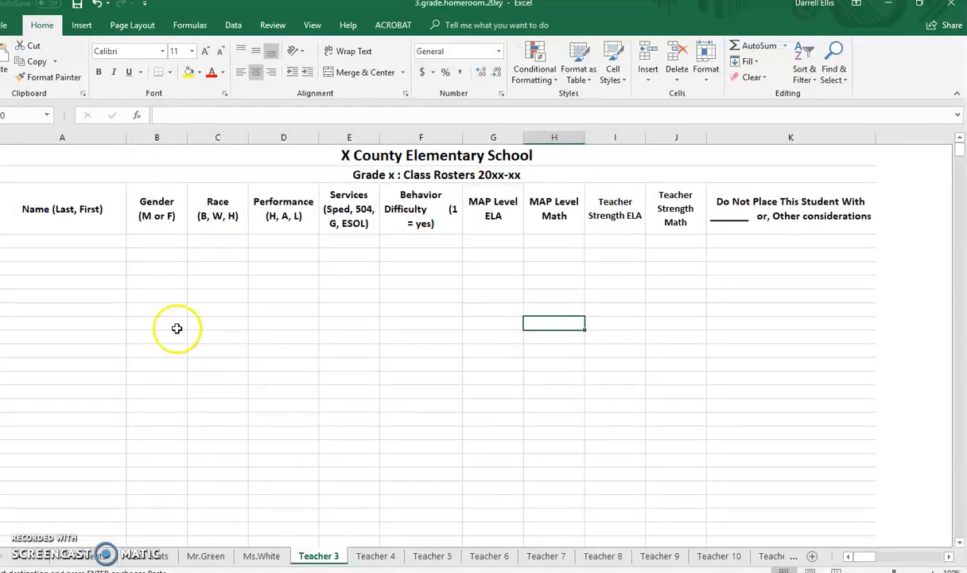
{"action": "left_click", "coordinate": [59, 241]}
{"action": "key", "text": "ctrl+v"}
{"action": "left_click", "coordinate": [90, 319]}
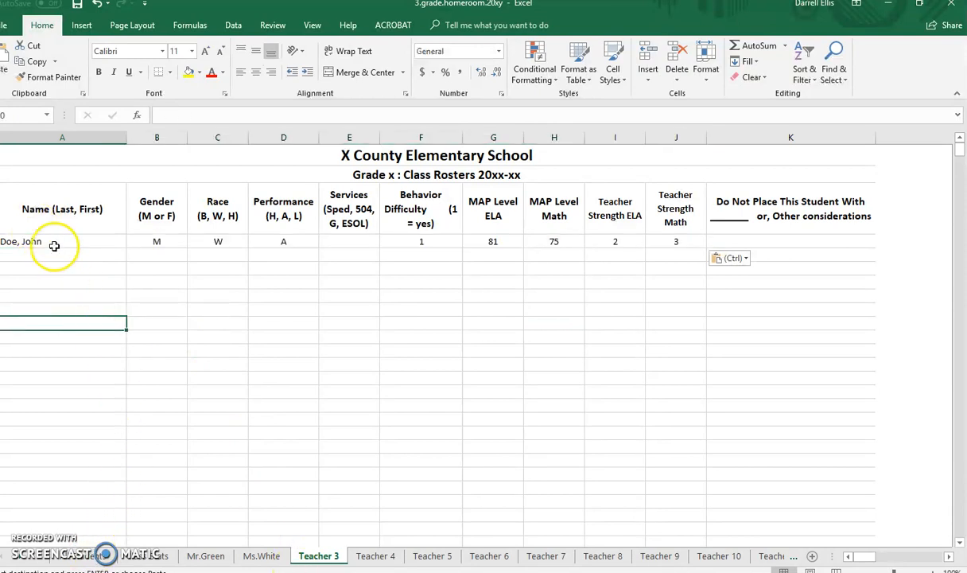
Check the copied student's original row in the student list and the scheduled and grade totals in the class statistics.
{"action": "left_click", "coordinate": [90, 557]}
{"action": "left_click", "coordinate": [59, 300]}
{"action": "left_click", "coordinate": [76, 272]}
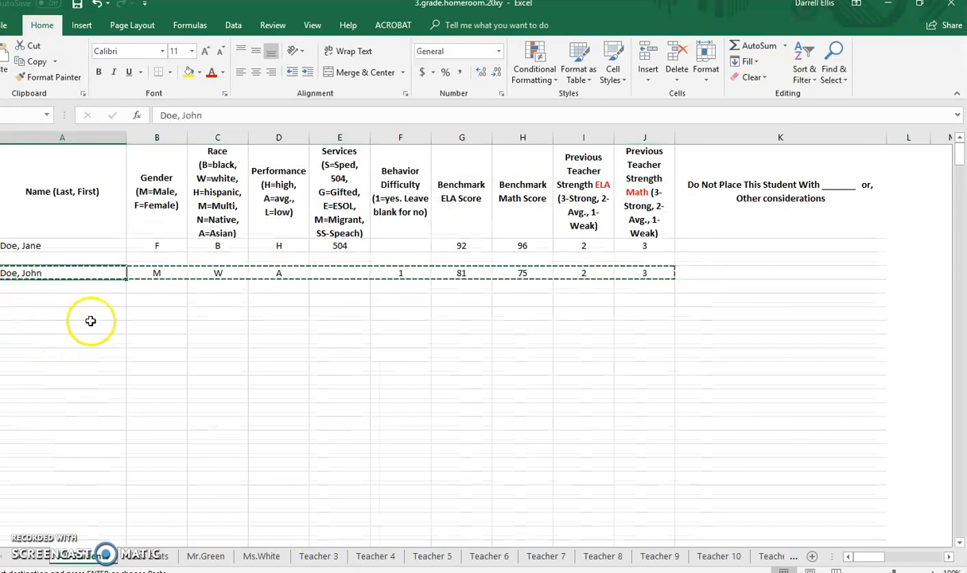
{"action": "key", "text": "Return"}
{"action": "key", "text": "Tab"}
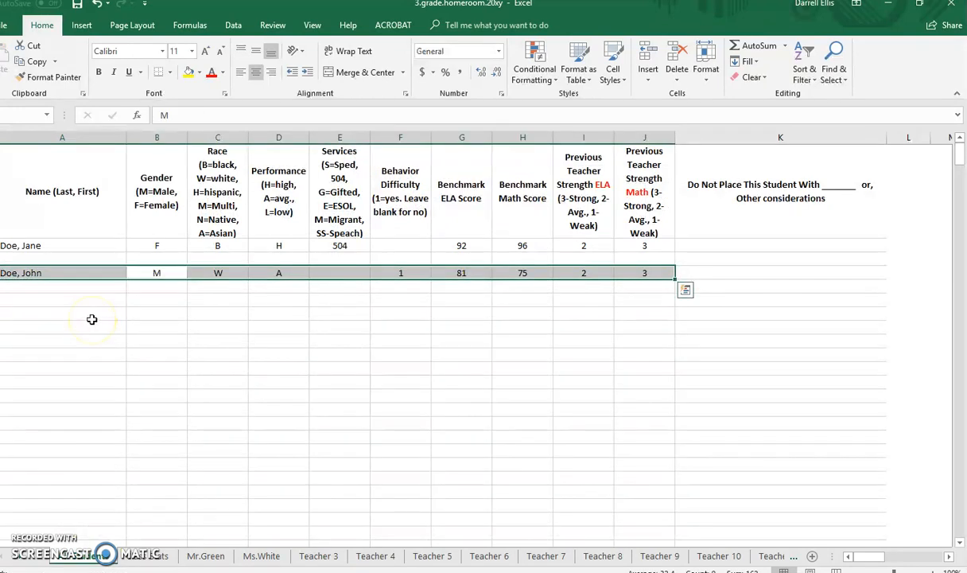
{"action": "key", "text": "Tab"}
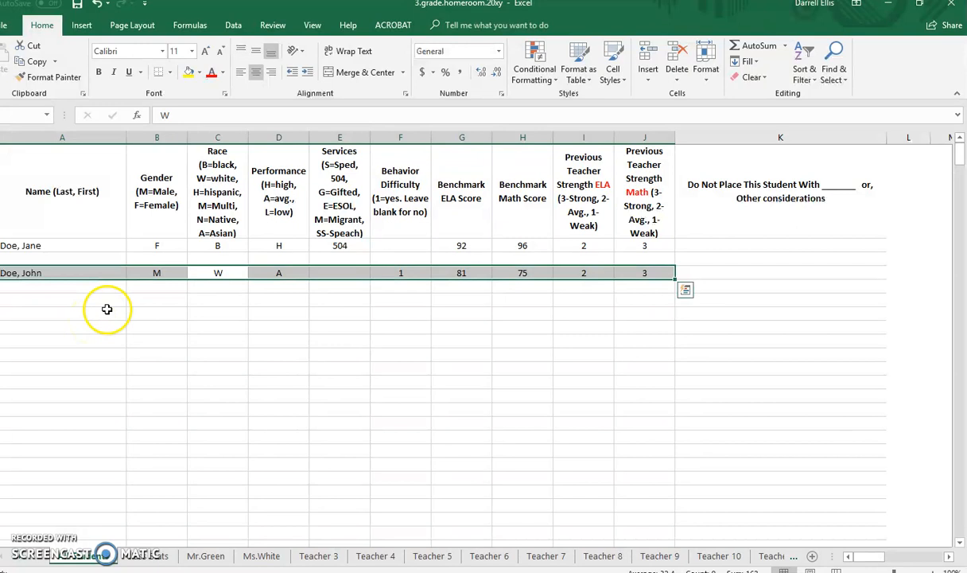
{"action": "left_click", "coordinate": [90, 312]}
{"action": "left_click", "coordinate": [159, 556]}
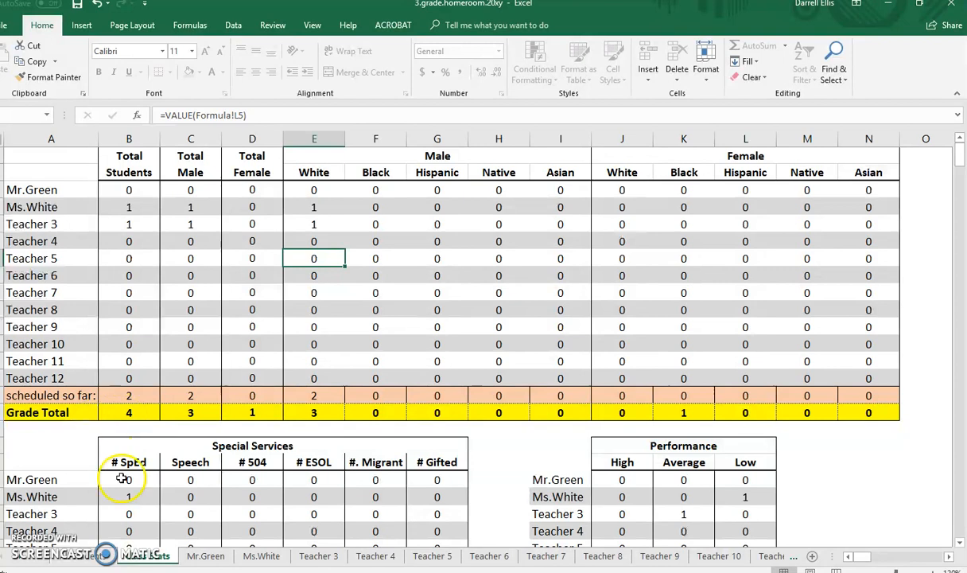
Clear the copied male student's original entry, from name through previous teacher math strength, in the student list.
{"action": "left_click", "coordinate": [87, 556]}
{"action": "left_click_drag", "start_coordinate": [52, 272], "coordinate": [629, 270]}
{"action": "left_click", "coordinate": [584, 341]}
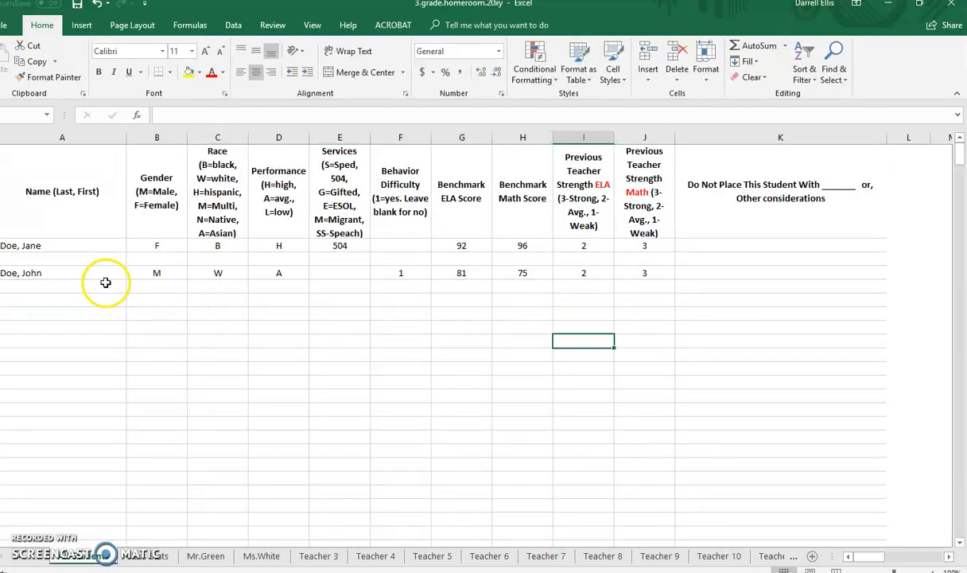
{"action": "left_click_drag", "start_coordinate": [65, 272], "coordinate": [644, 275]}
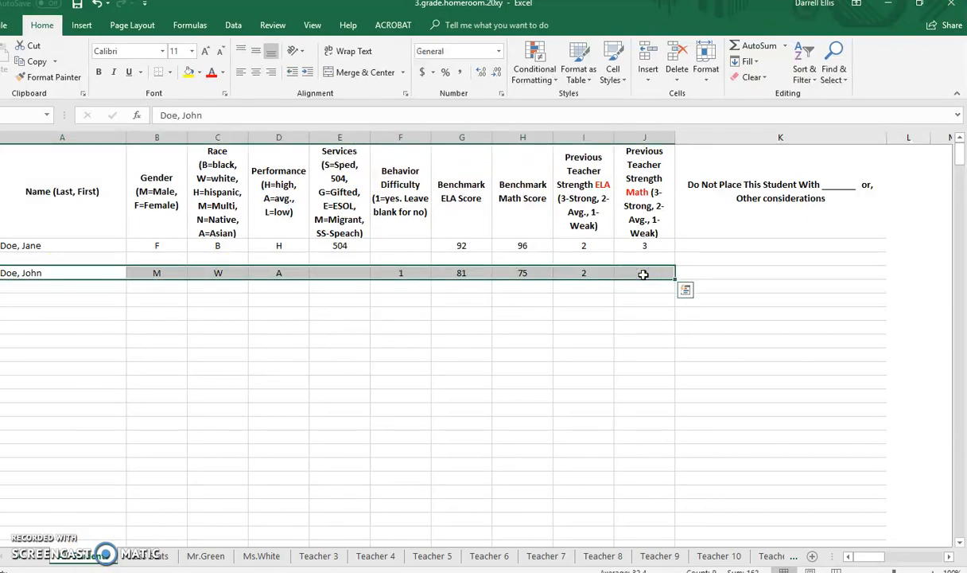
{"action": "key", "text": "Delete"}
{"action": "left_click", "coordinate": [334, 491]}
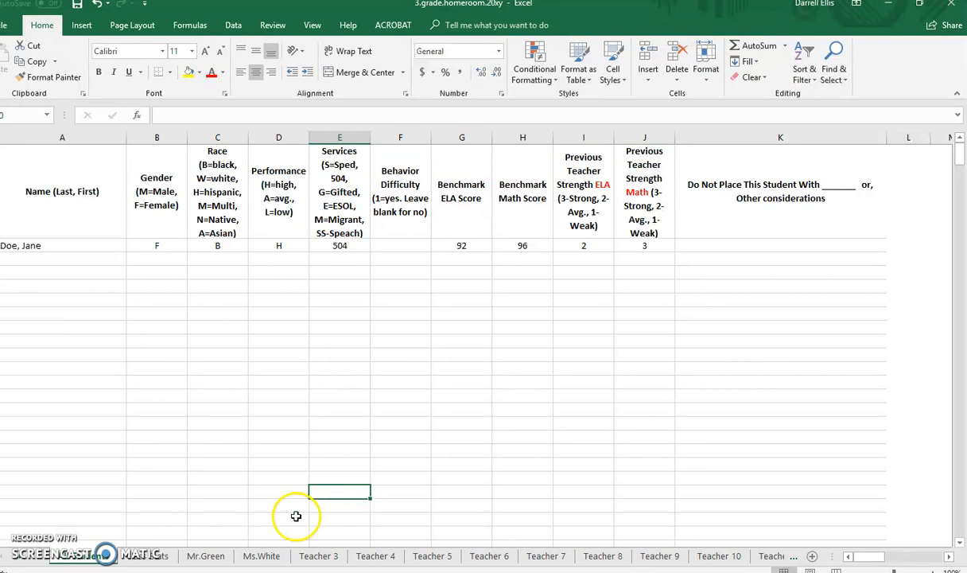
Clear the placeholder names listed below the first student on the second teacher's roster sheet.
{"action": "left_click", "coordinate": [151, 557]}
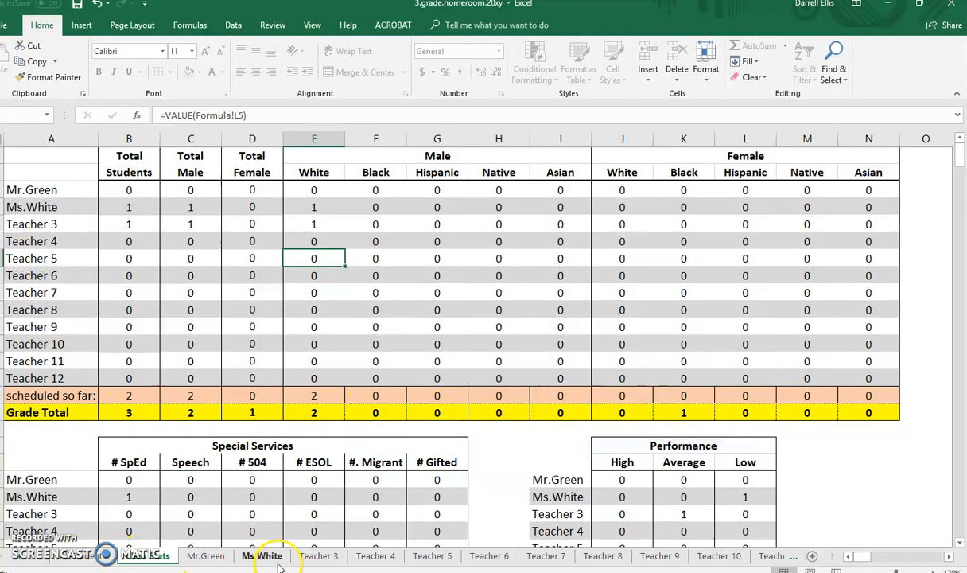
{"action": "left_click", "coordinate": [206, 556]}
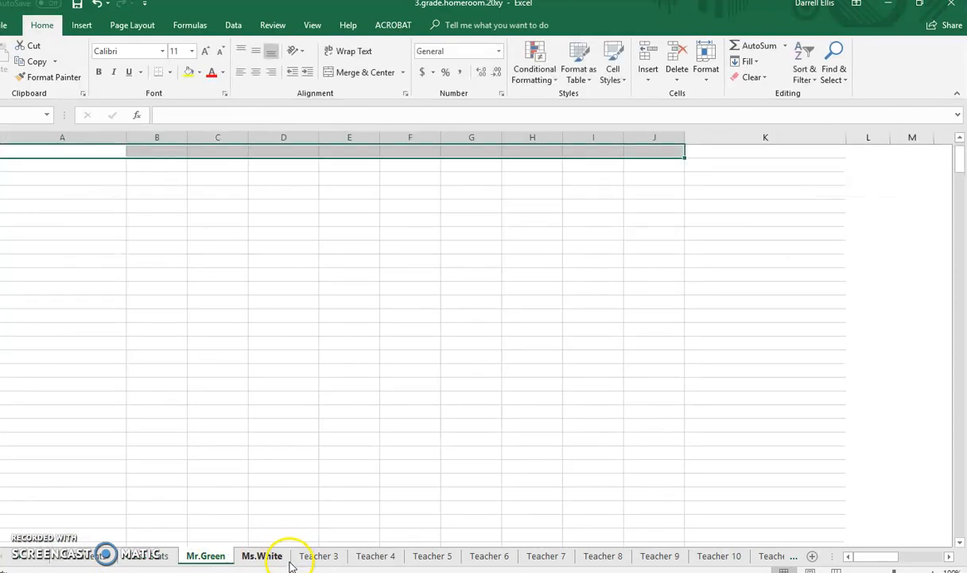
{"action": "left_click", "coordinate": [275, 557]}
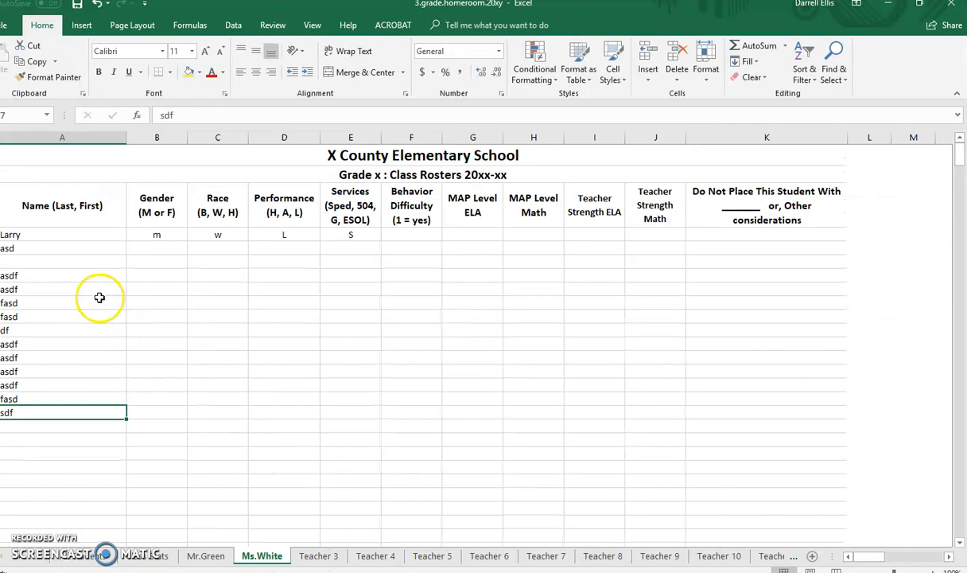
{"action": "left_click_drag", "start_coordinate": [98, 298], "coordinate": [89, 288]}
{"action": "left_click", "coordinate": [64, 248]}
{"action": "left_click_drag", "start_coordinate": [64, 248], "coordinate": [57, 421]}
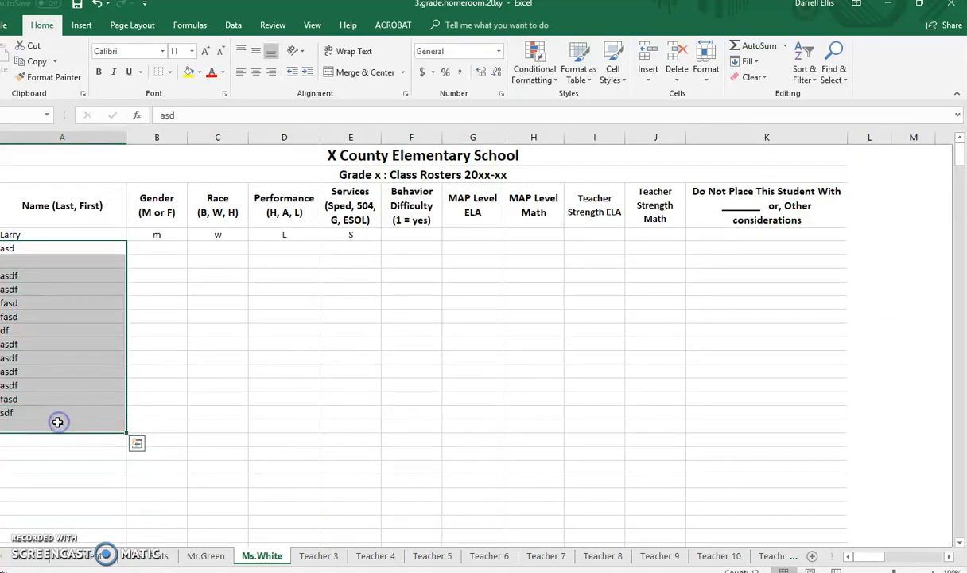
{"action": "key", "text": "Delete"}
{"action": "left_click", "coordinate": [86, 427]}
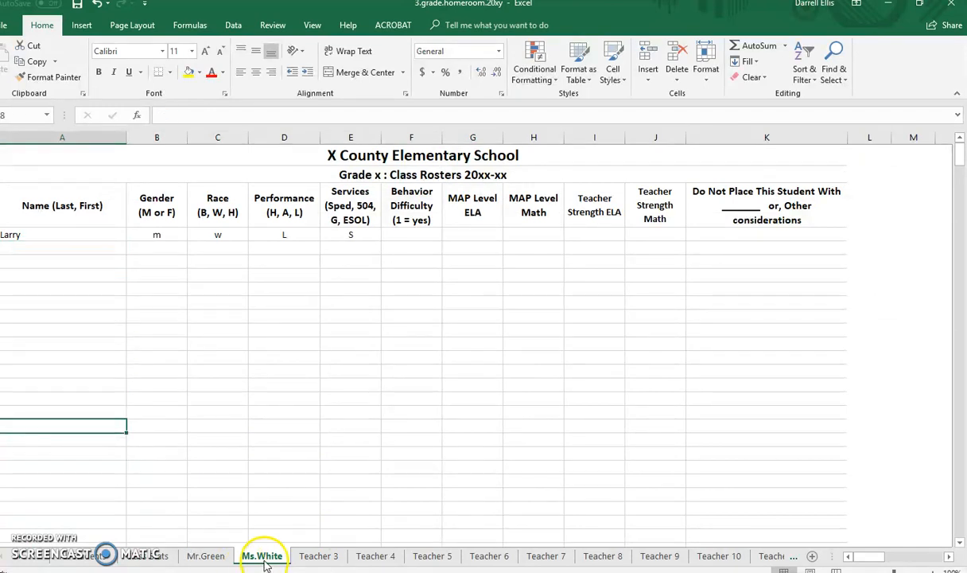
{"action": "left_click", "coordinate": [200, 395]}
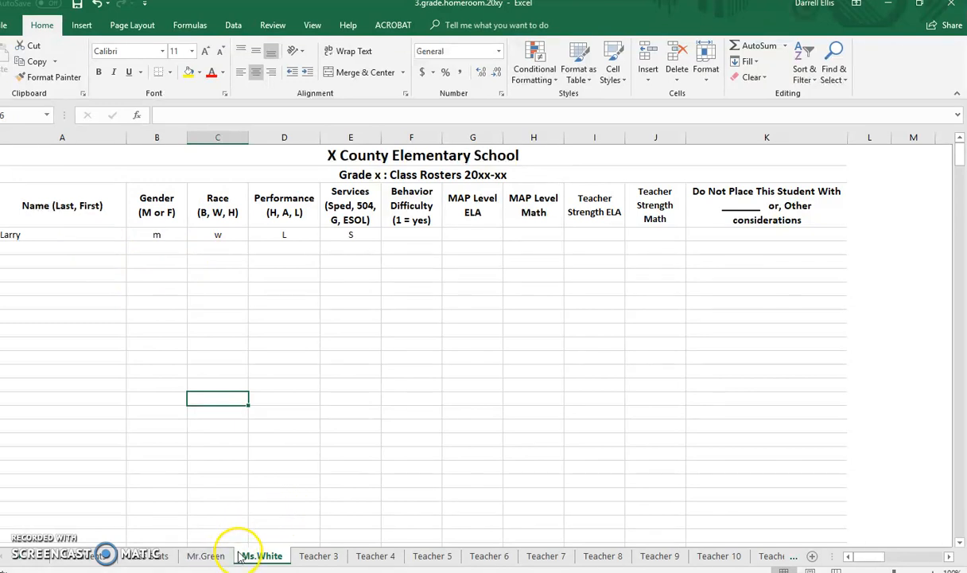
{"action": "left_click", "coordinate": [383, 374]}
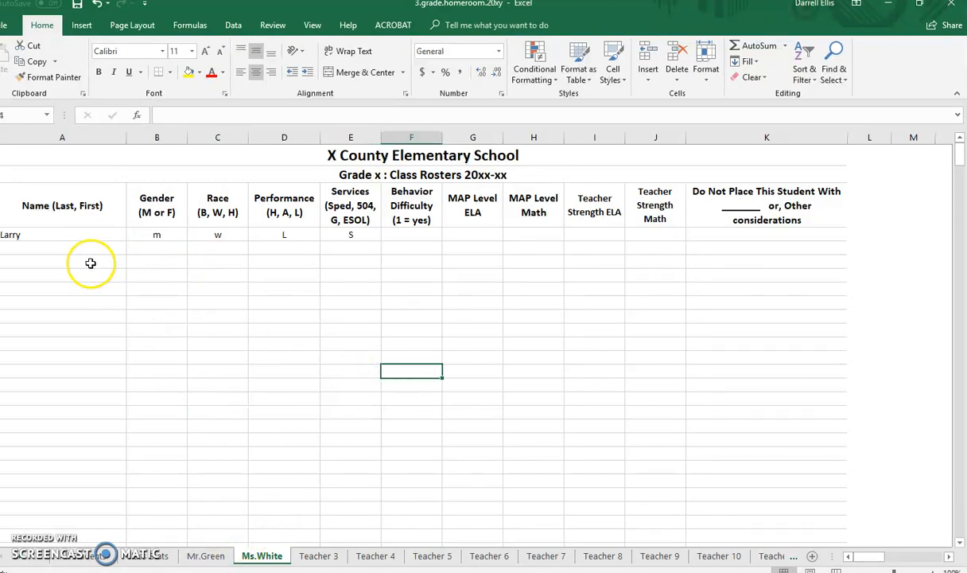
Copy the first student's row, from name through teacher strength math, from the second teacher's sheet into the first teacher's first roster row.
{"action": "left_click_drag", "start_coordinate": [51, 233], "coordinate": [803, 231]}
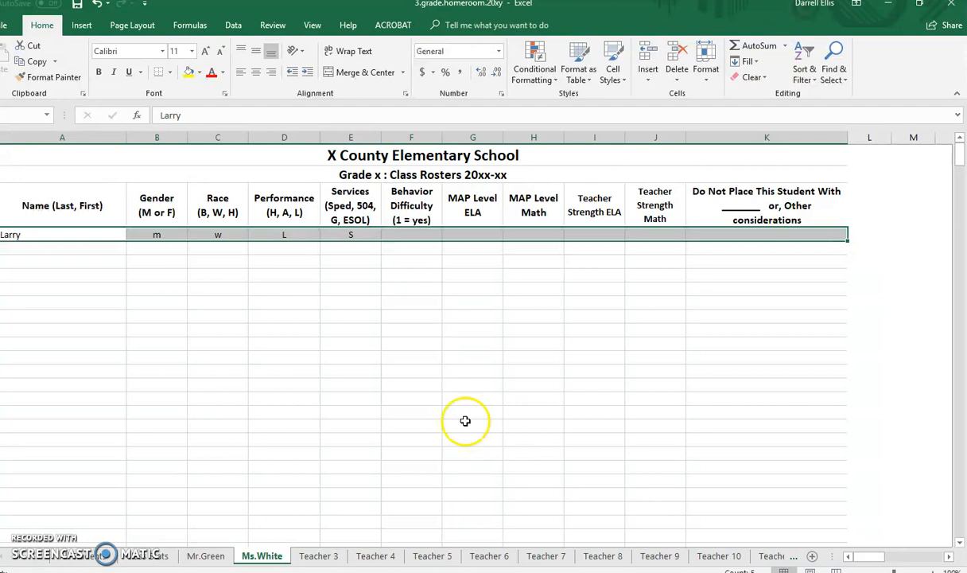
{"action": "left_click", "coordinate": [425, 367]}
{"action": "left_click", "coordinate": [95, 236]}
{"action": "left_click_drag", "start_coordinate": [96, 235], "coordinate": [643, 234]}
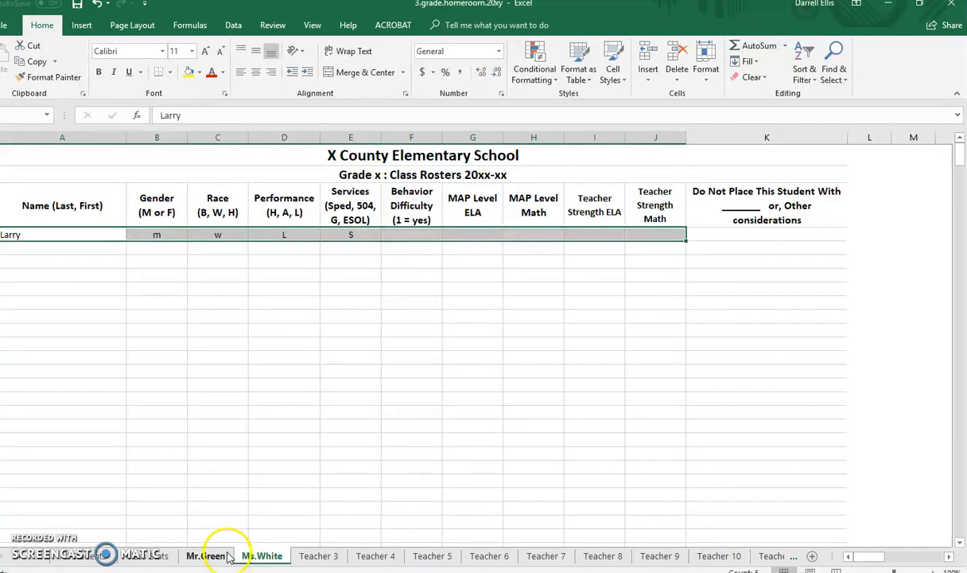
{"action": "key", "text": "ctrl+c"}
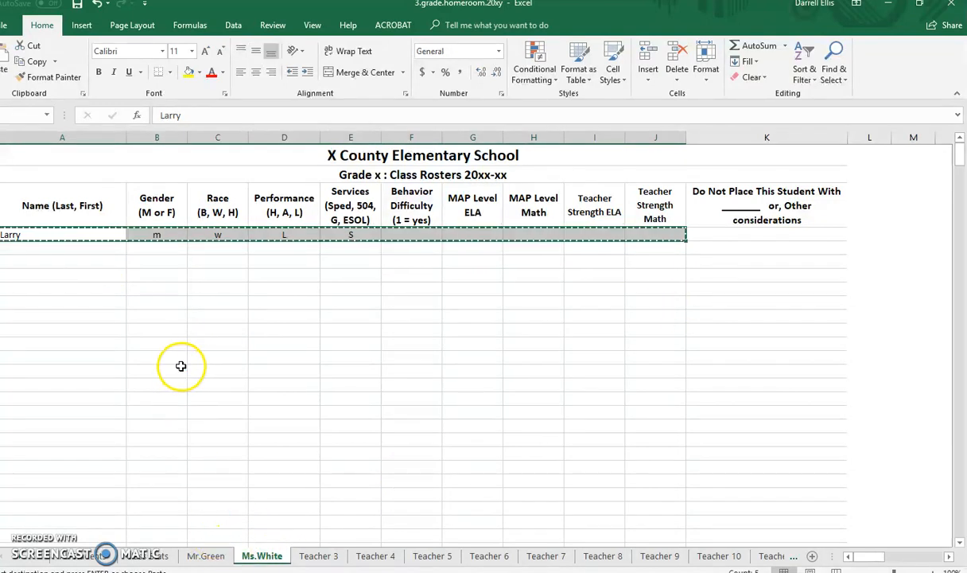
{"action": "left_click", "coordinate": [202, 555]}
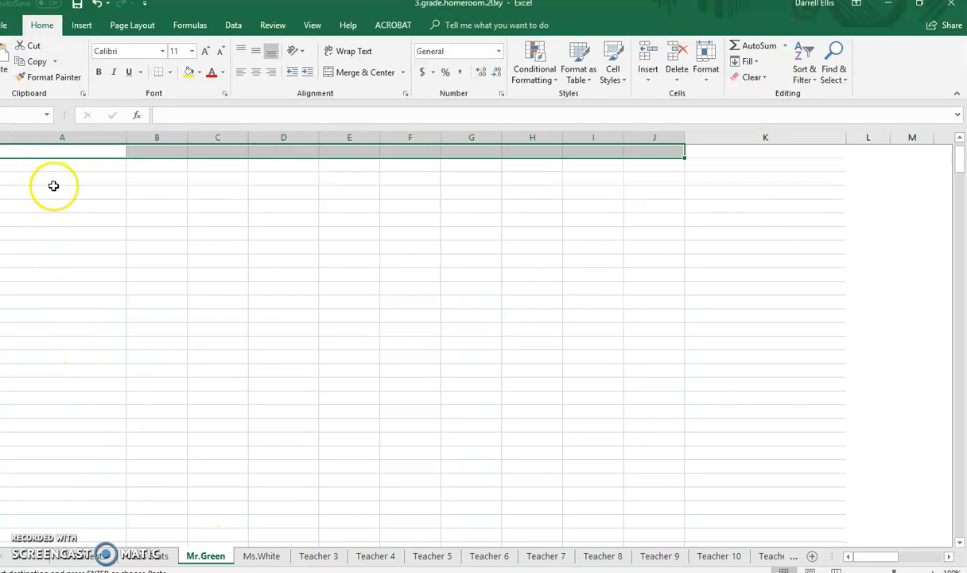
{"action": "key", "text": "ctrl+v"}
{"action": "left_click", "coordinate": [55, 230]}
{"action": "key", "text": "ctrl+v"}
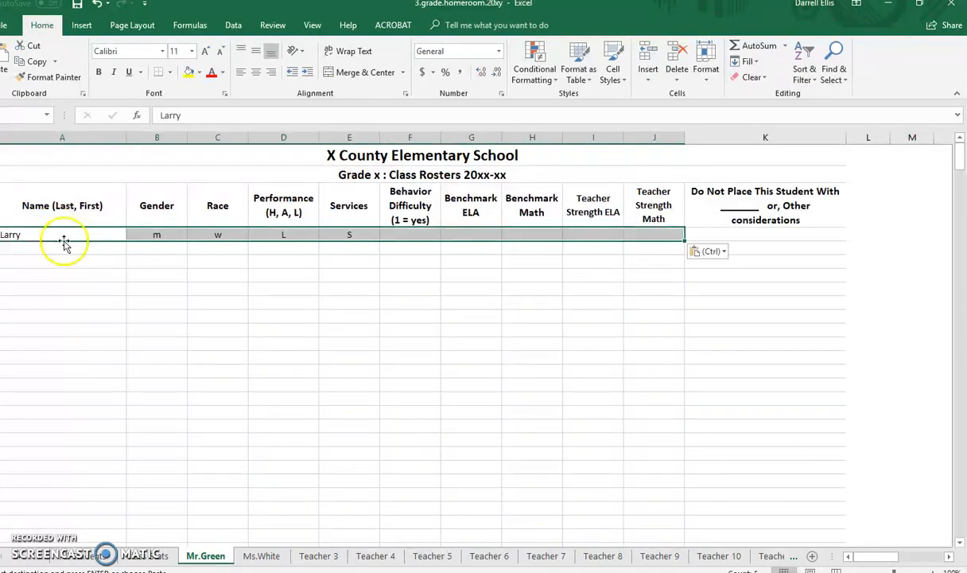
Clear the moved student's original entry, from name through teacher strength math, on the second teacher's roster sheet.
{"action": "left_click", "coordinate": [256, 555]}
{"action": "left_click_drag", "start_coordinate": [82, 233], "coordinate": [652, 236]}
{"action": "key", "text": "Delete"}
{"action": "left_click", "coordinate": [530, 328]}
{"action": "left_click", "coordinate": [224, 328]}
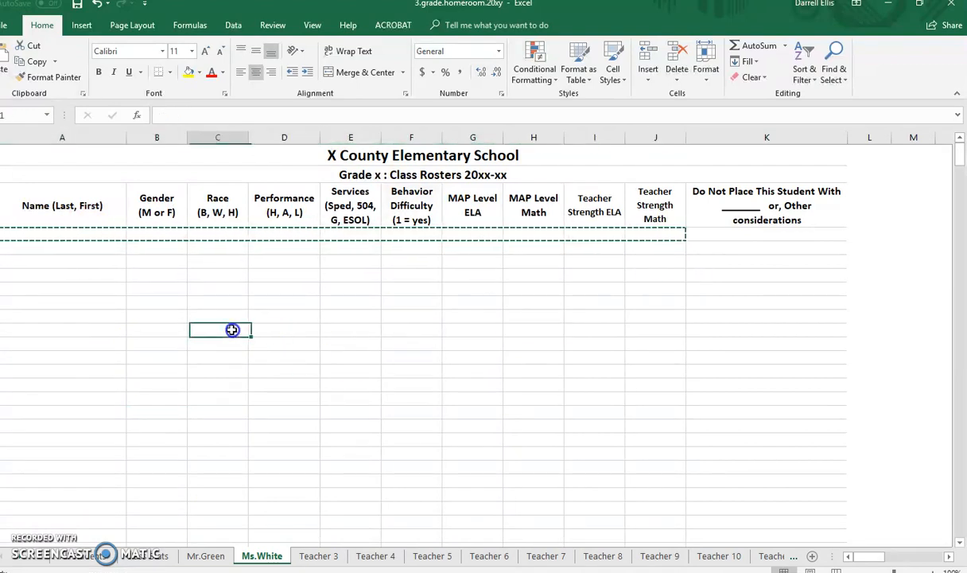
{"action": "key", "text": "Escape"}
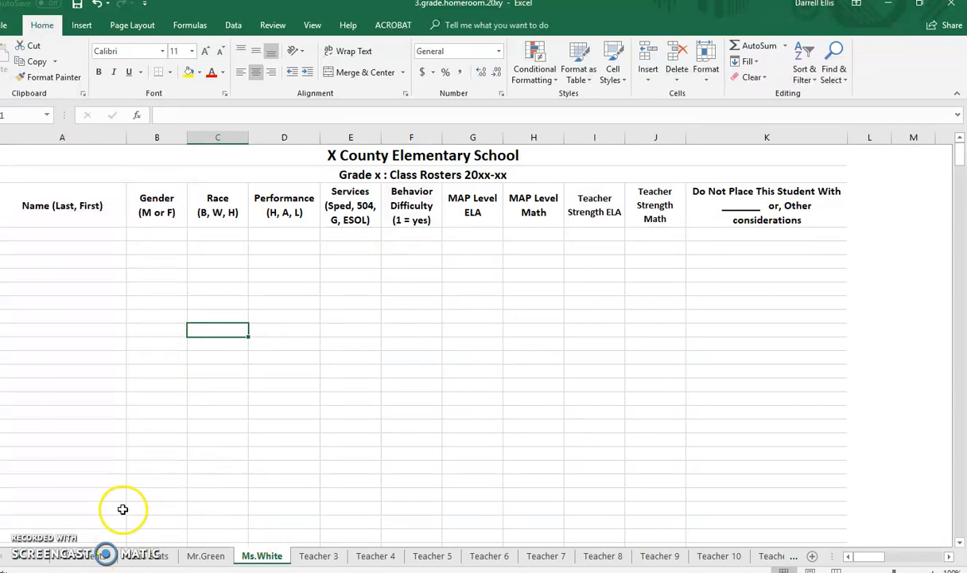
Look over the student list and the rosters of the first two teachers to check which students remain to place.
{"action": "left_click", "coordinate": [102, 557]}
{"action": "left_click", "coordinate": [76, 291]}
{"action": "left_click", "coordinate": [39, 248]}
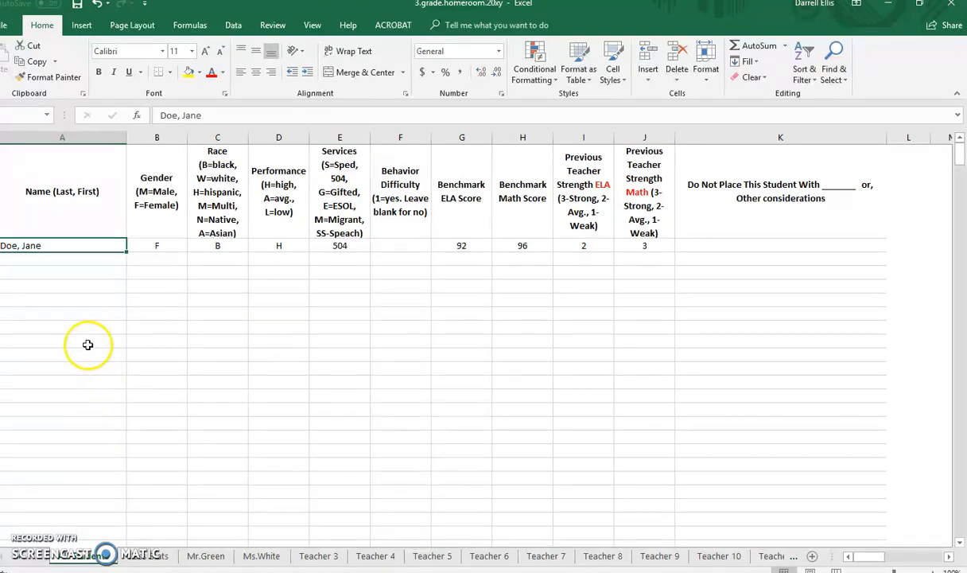
{"action": "left_click", "coordinate": [206, 558]}
{"action": "left_click", "coordinate": [266, 559]}
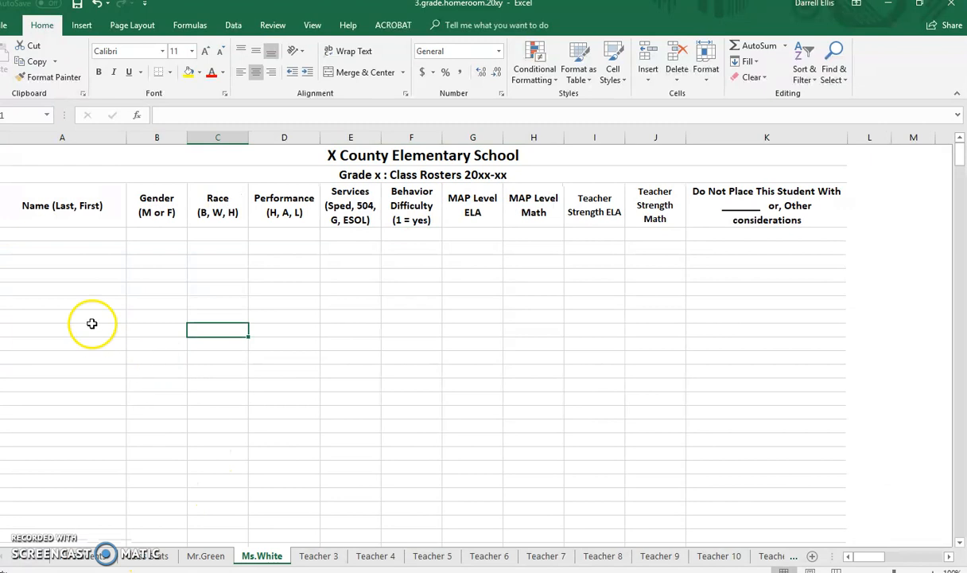
{"action": "left_click_drag", "start_coordinate": [469, 357], "coordinate": [605, 382]}
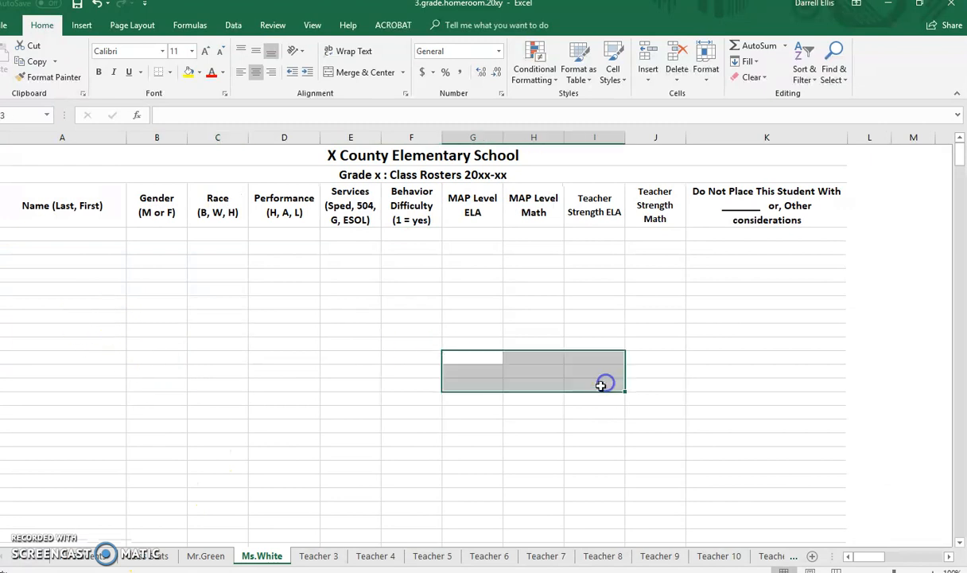
{"action": "left_click", "coordinate": [350, 426]}
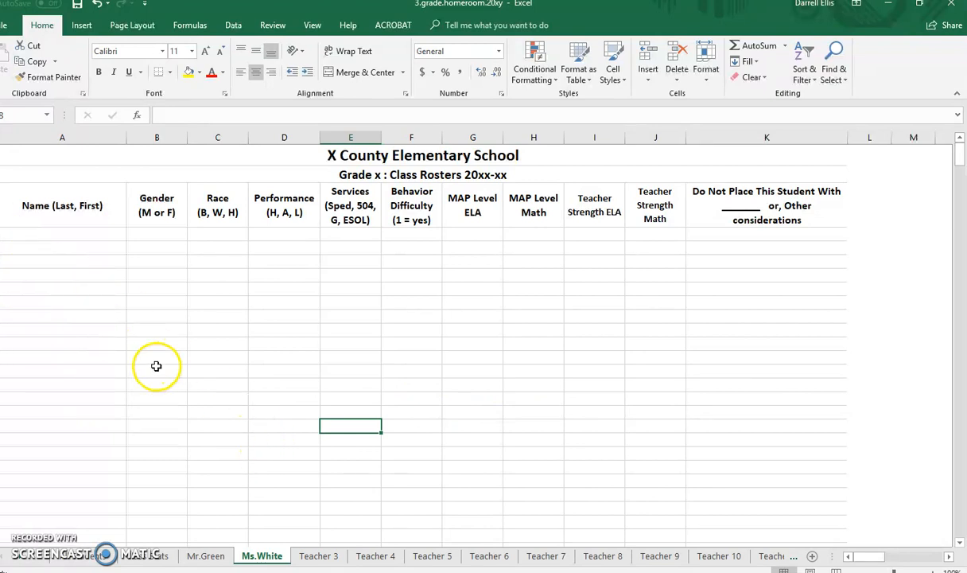
{"action": "left_click", "coordinate": [93, 557]}
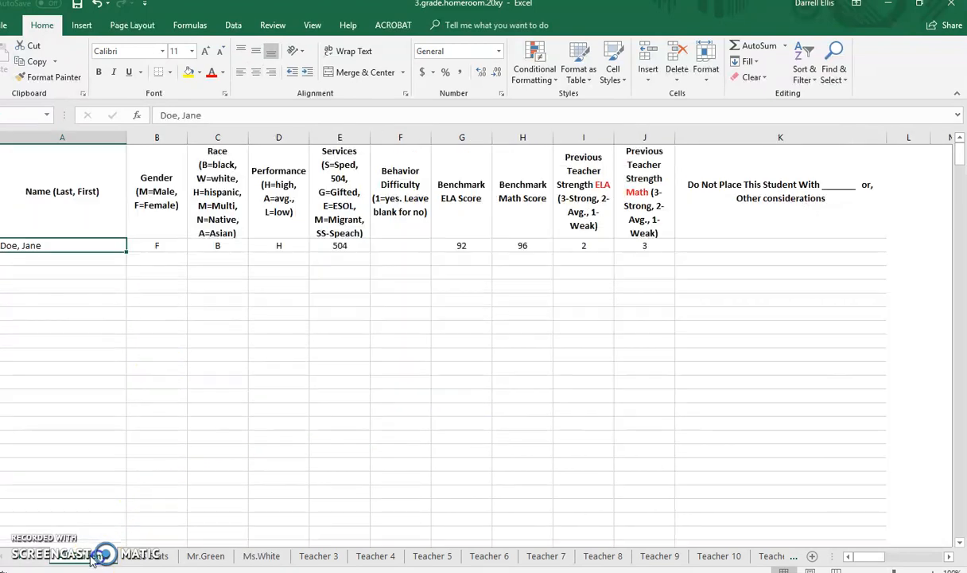
{"action": "left_click", "coordinate": [47, 326]}
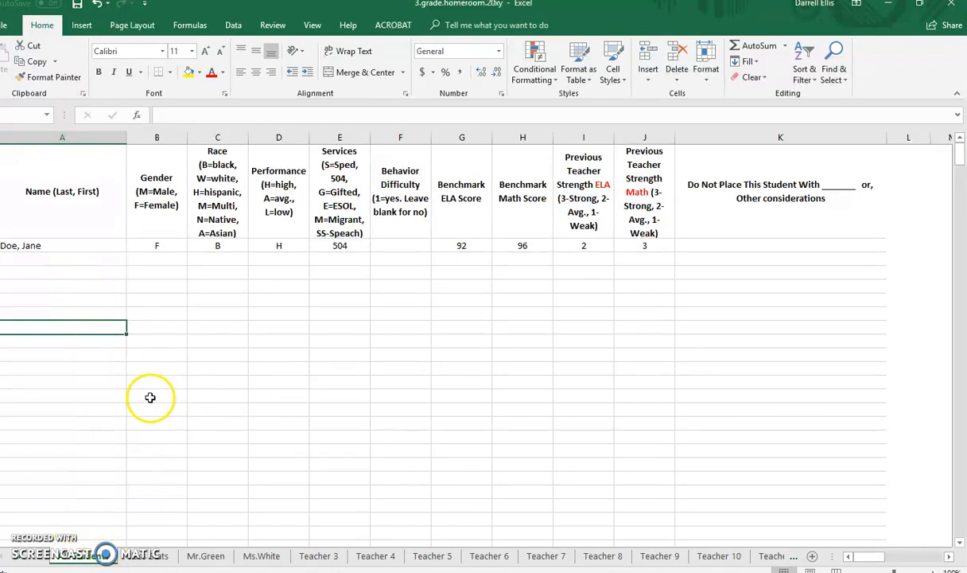
Hide the empty roster rows between the eleventh student row and the totals block on the second teacher's sheet.
{"action": "left_click", "coordinate": [262, 556]}
{"action": "scroll", "coordinate": [238, 425], "scroll_direction": "down", "scroll_amount": 5}
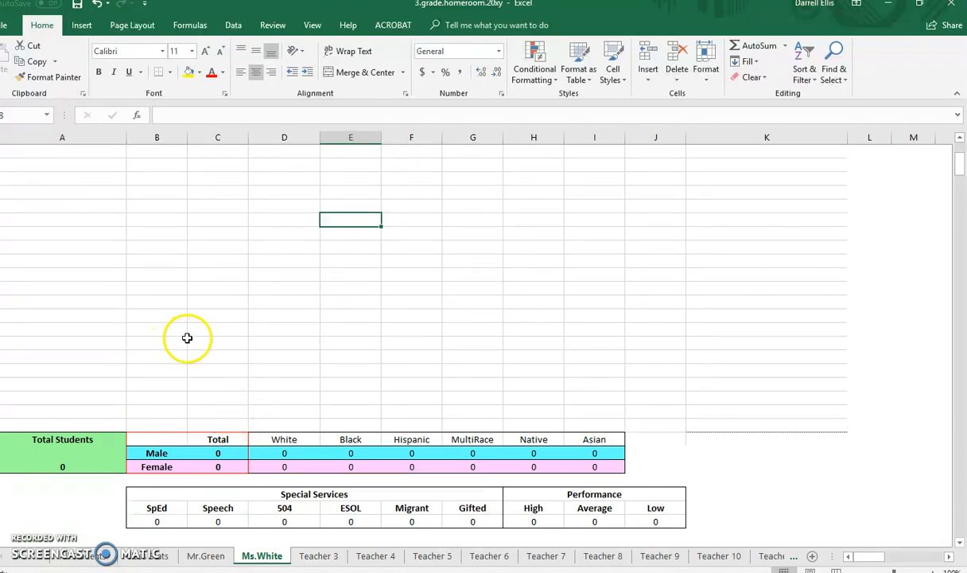
{"action": "scroll", "coordinate": [187, 338], "scroll_direction": "up", "scroll_amount": 3}
{"action": "scroll", "coordinate": [104, 408], "scroll_direction": "up", "scroll_amount": 2}
{"action": "scroll", "coordinate": [118, 416], "scroll_direction": "down", "scroll_amount": 3}
{"action": "scroll", "coordinate": [49, 411], "scroll_direction": "up", "scroll_amount": 4}
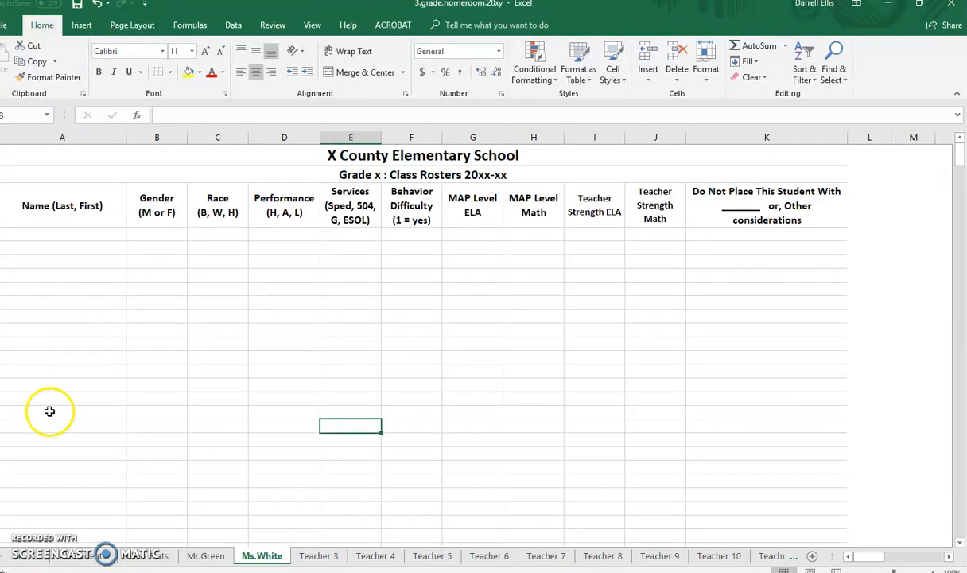
{"action": "scroll", "coordinate": [49, 411], "scroll_direction": "down", "scroll_amount": 5}
{"action": "left_click_drag", "start_coordinate": [2, 465], "coordinate": [2, 212]}
{"action": "right_click", "coordinate": [2, 236]}
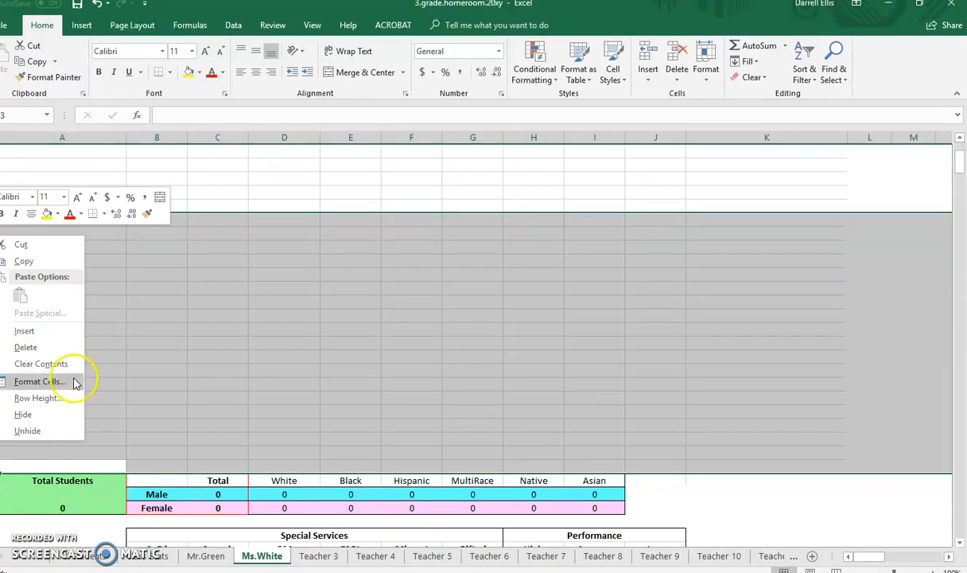
{"action": "left_click", "coordinate": [15, 414]}
{"action": "scroll", "coordinate": [187, 374], "scroll_direction": "down", "scroll_amount": 2}
{"action": "left_click", "coordinate": [191, 380]}
{"action": "scroll", "coordinate": [181, 365], "scroll_direction": "up", "scroll_amount": 5}
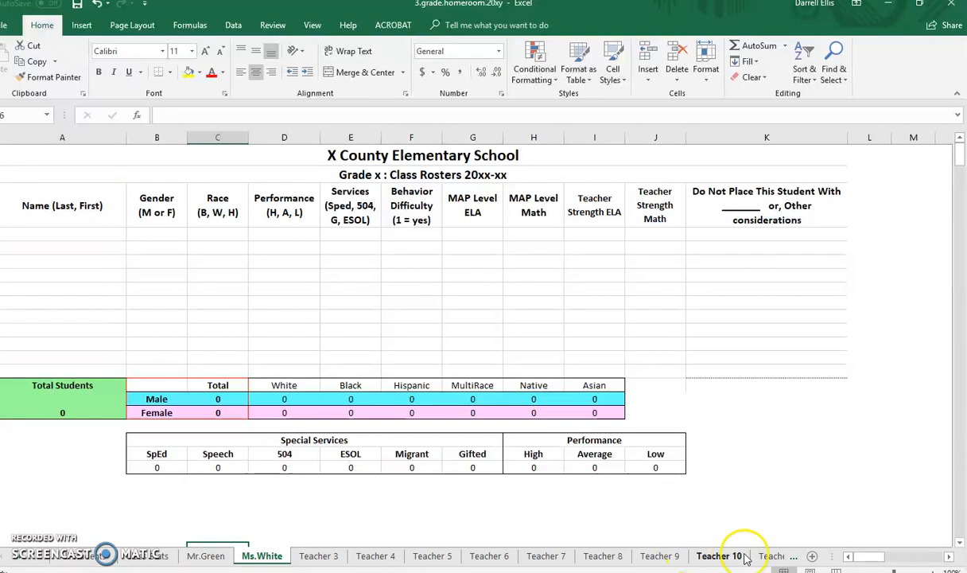
Examine the Formula sheet's counts for gender, race, performance and special service combinations across the teachers.
{"action": "left_click", "coordinate": [793, 556]}
{"action": "left_click", "coordinate": [793, 556]}
{"action": "left_click", "coordinate": [793, 556]}
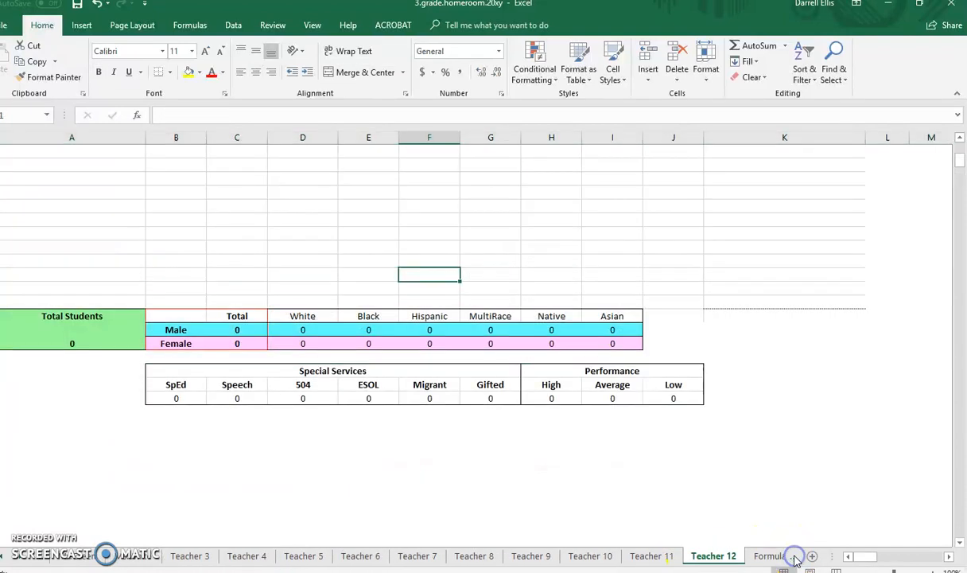
{"action": "left_click", "coordinate": [793, 556]}
{"action": "key", "text": "Up"}
{"action": "key", "text": "Up"}
{"action": "key", "text": "Left"}
{"action": "key", "text": "Left"}
{"action": "left_click", "coordinate": [662, 237]}
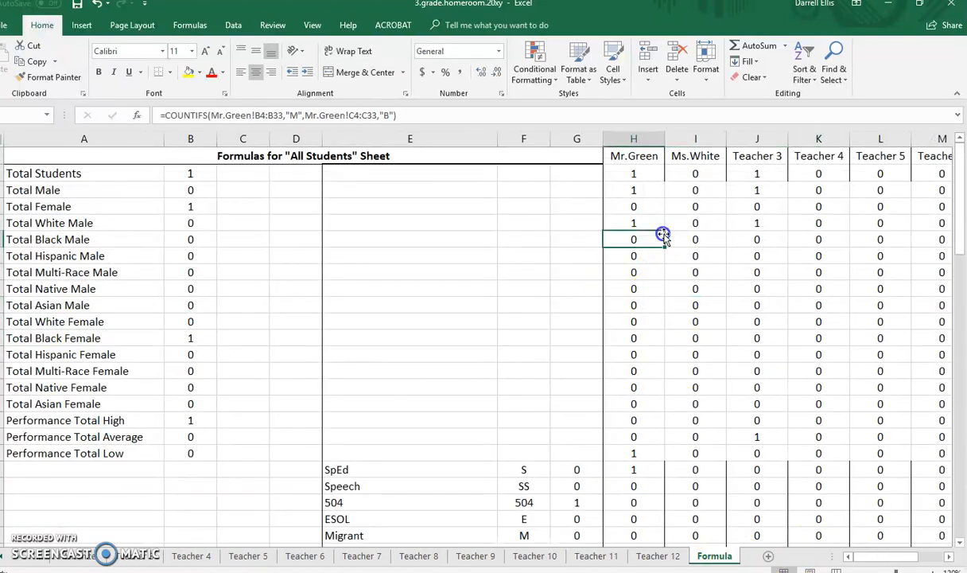
{"action": "scroll", "coordinate": [223, 363], "scroll_direction": "down", "scroll_amount": 7}
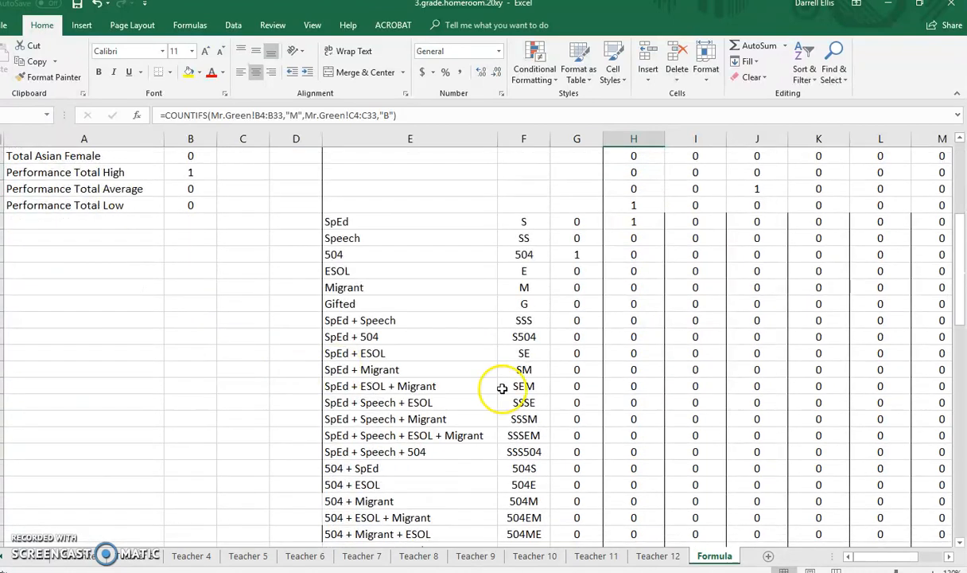
{"action": "scroll", "coordinate": [506, 385], "scroll_direction": "down", "scroll_amount": 10}
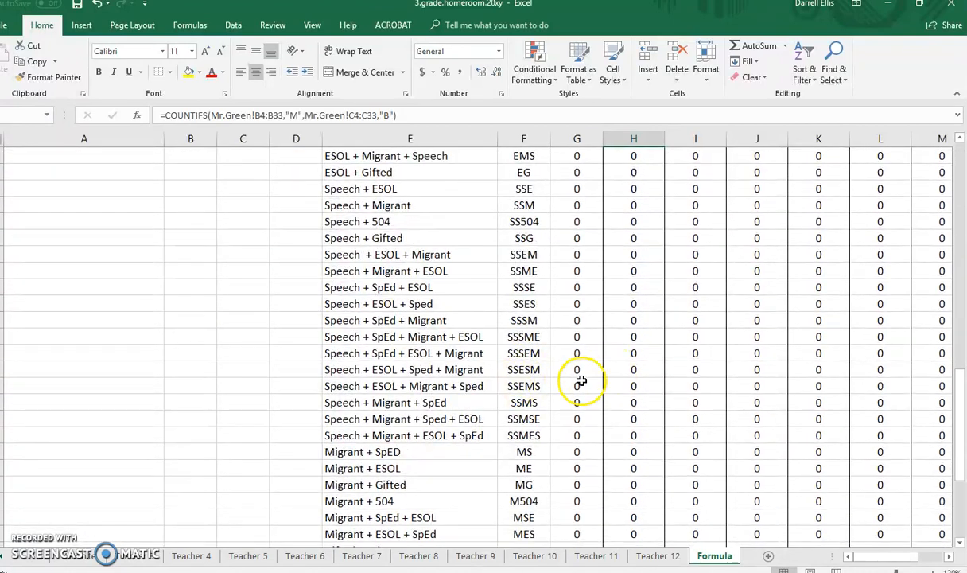
Inspect the COUNTIF formulas behind the speech service combinations in the all-students and first teacher columns of the Formula sheet.
{"action": "left_click", "coordinate": [578, 383]}
{"action": "left_click", "coordinate": [646, 338]}
{"action": "left_click", "coordinate": [587, 320]}
{"action": "left_click", "coordinate": [611, 272]}
{"action": "left_click", "coordinate": [584, 268]}
{"action": "left_click", "coordinate": [609, 253]}
{"action": "left_click", "coordinate": [568, 224]}
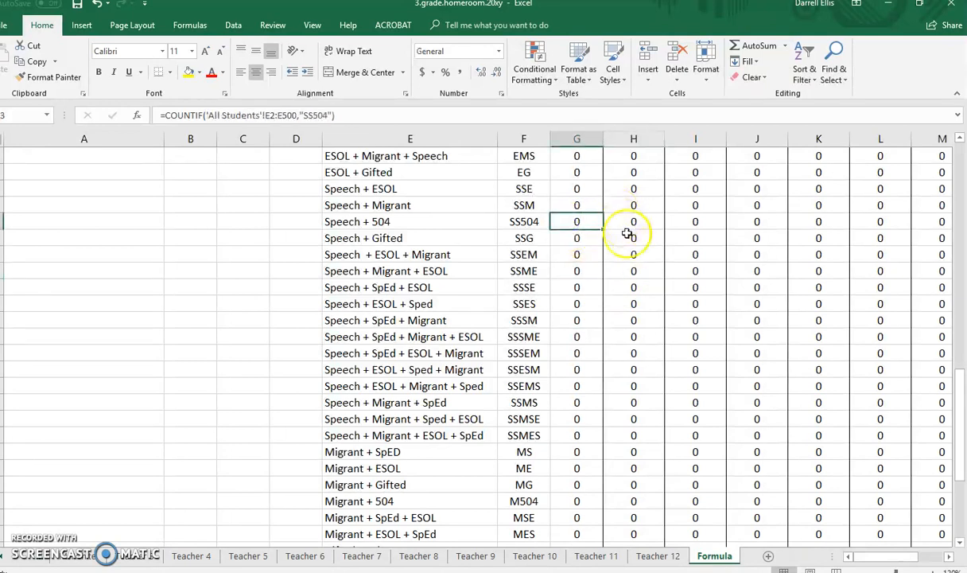
{"action": "scroll", "coordinate": [636, 381], "scroll_direction": "up", "scroll_amount": 6}
{"action": "scroll", "coordinate": [641, 385], "scroll_direction": "up", "scroll_amount": 10}
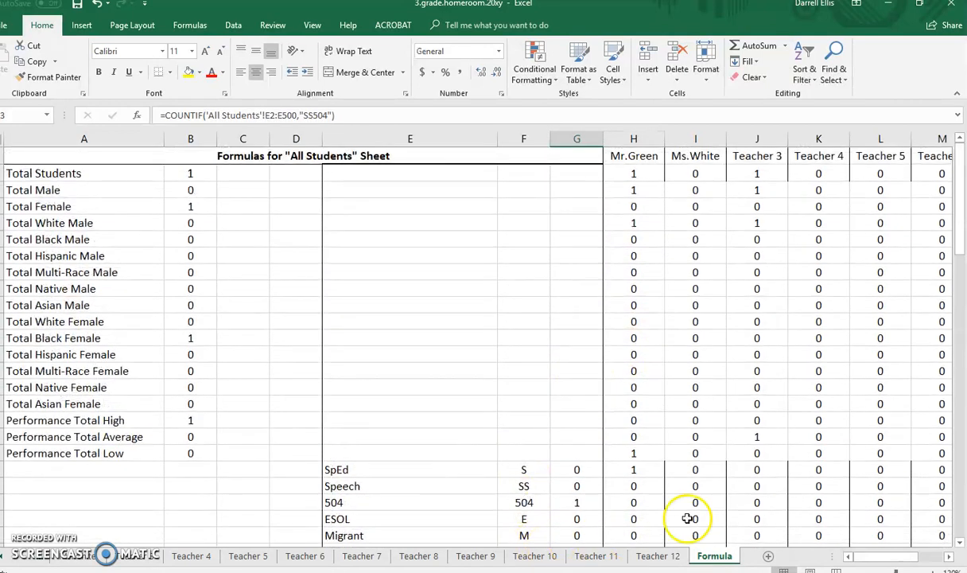
Review the remaining student list entry and the per-teacher totals in the class statistics.
{"action": "left_click", "coordinate": [45, 562]}
{"action": "left_click", "coordinate": [44, 562]}
{"action": "left_click", "coordinate": [42, 562]}
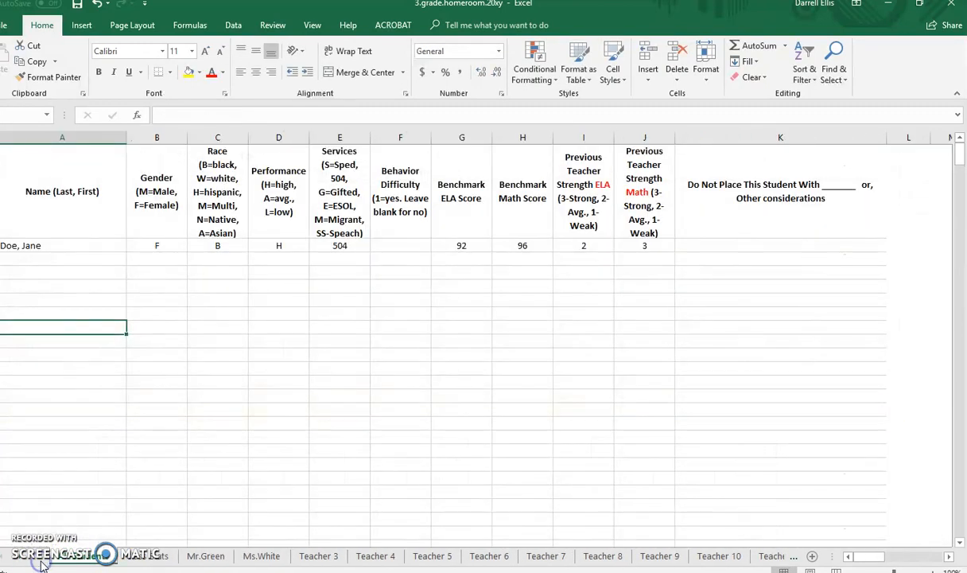
{"action": "left_click", "coordinate": [83, 272]}
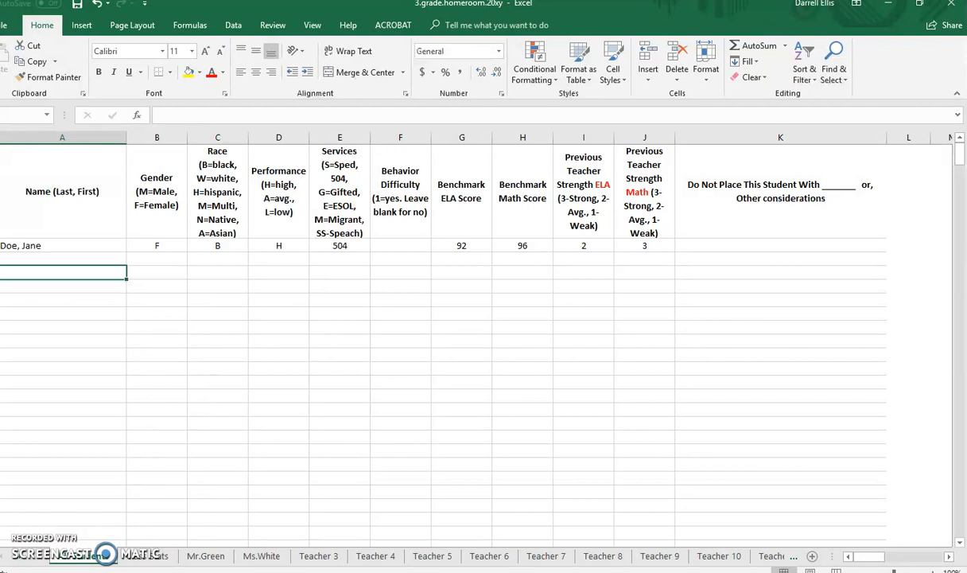
{"action": "left_click", "coordinate": [134, 363]}
{"action": "left_click", "coordinate": [76, 261]}
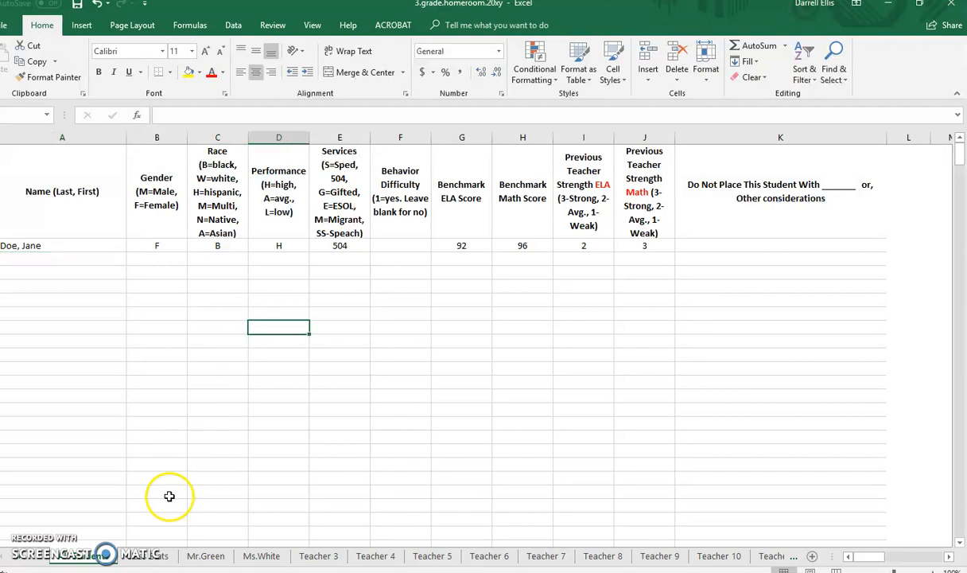
{"action": "left_click", "coordinate": [150, 554]}
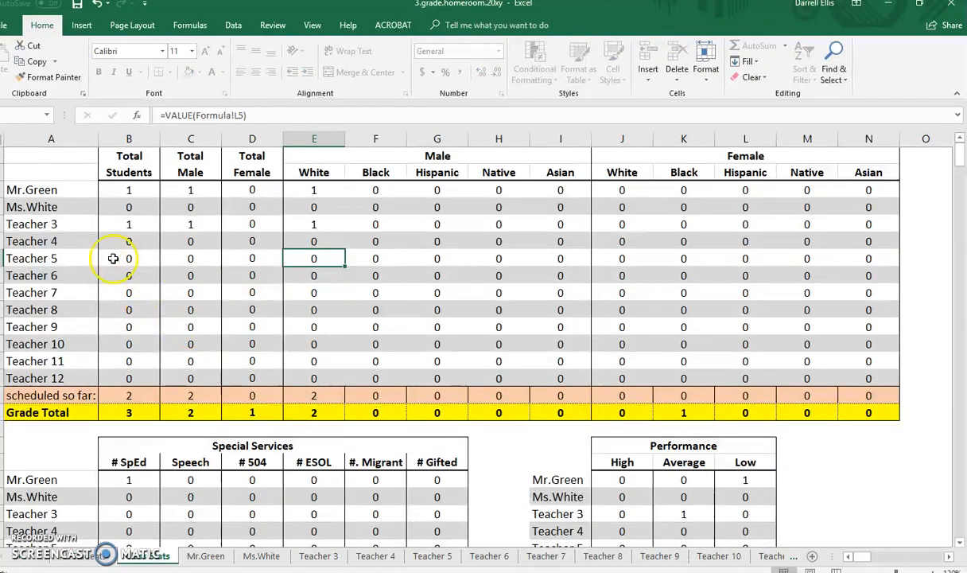